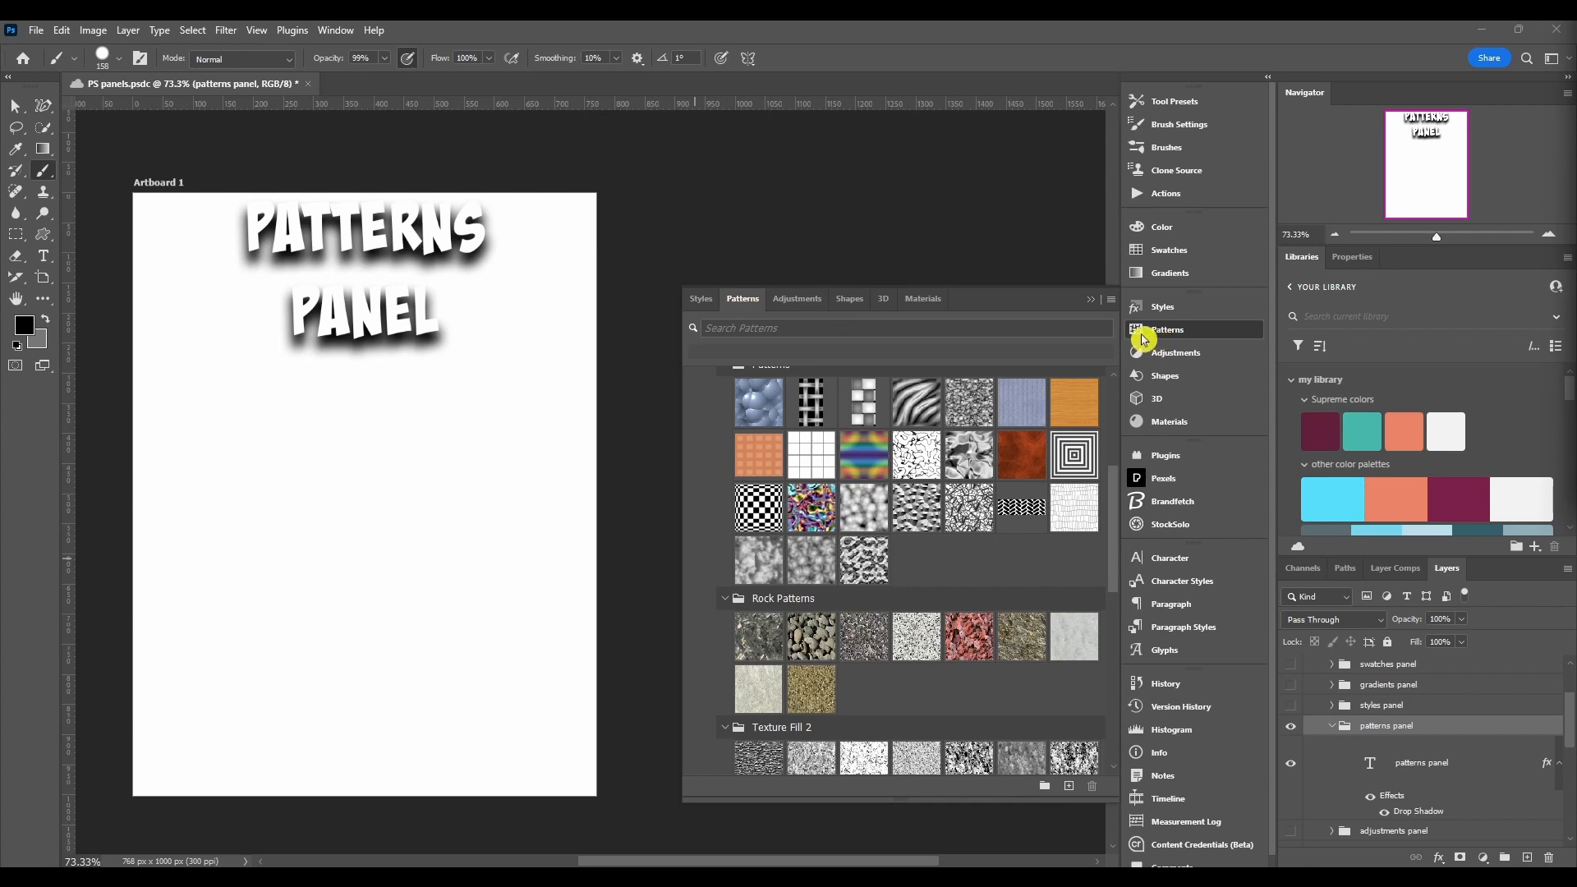
# - Look through the Patterns panel's texture groups and the colour palettes stored in the my library collection
pyautogui.click(337, 30)
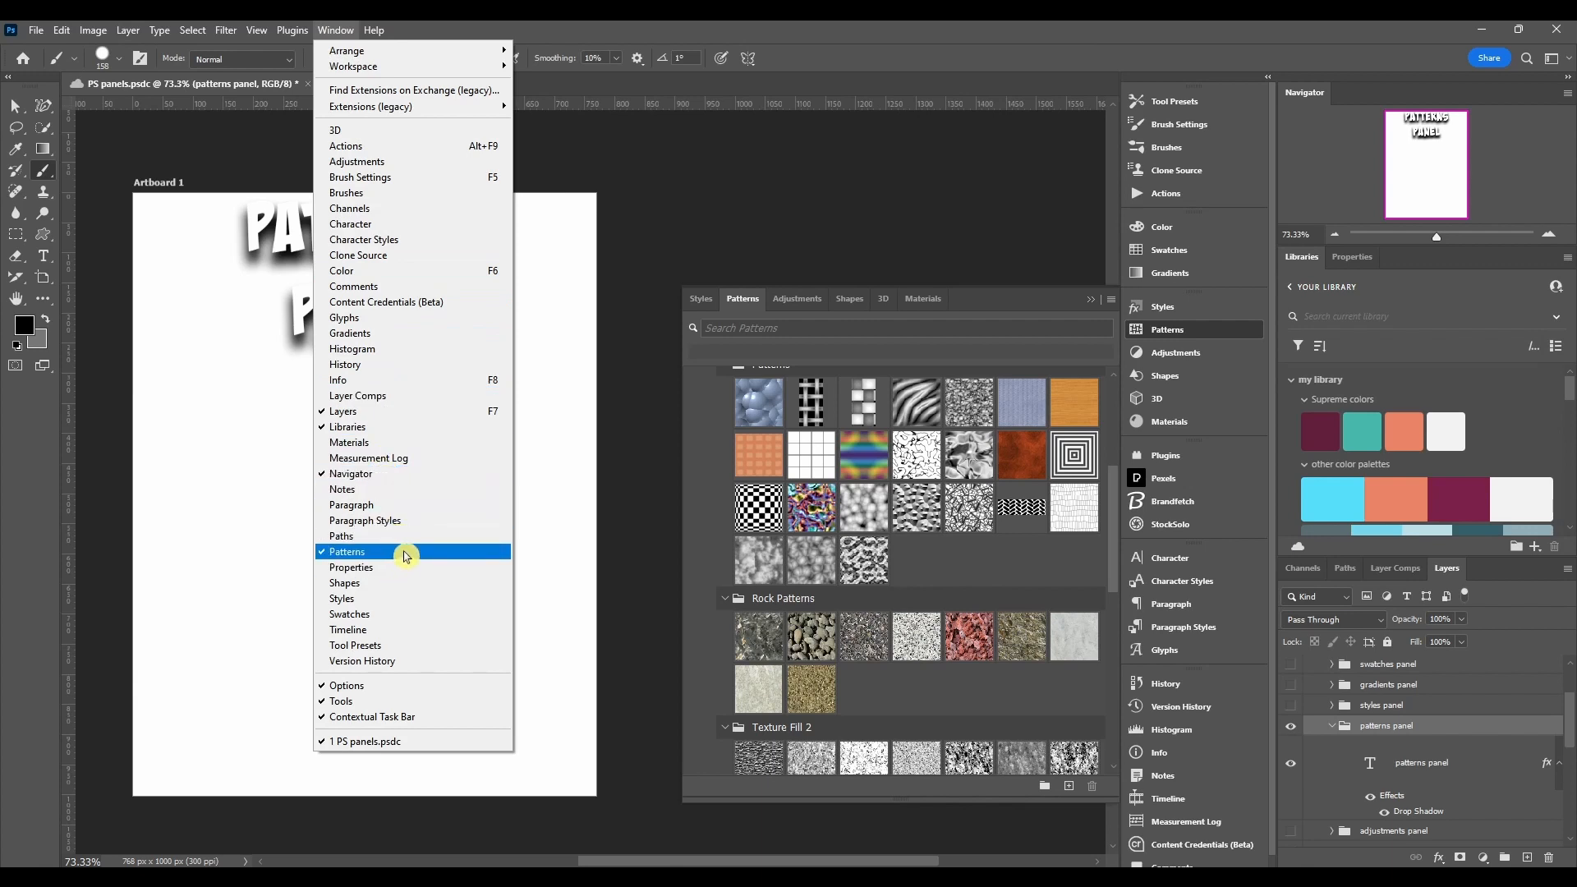
pyautogui.click(1002, 302)
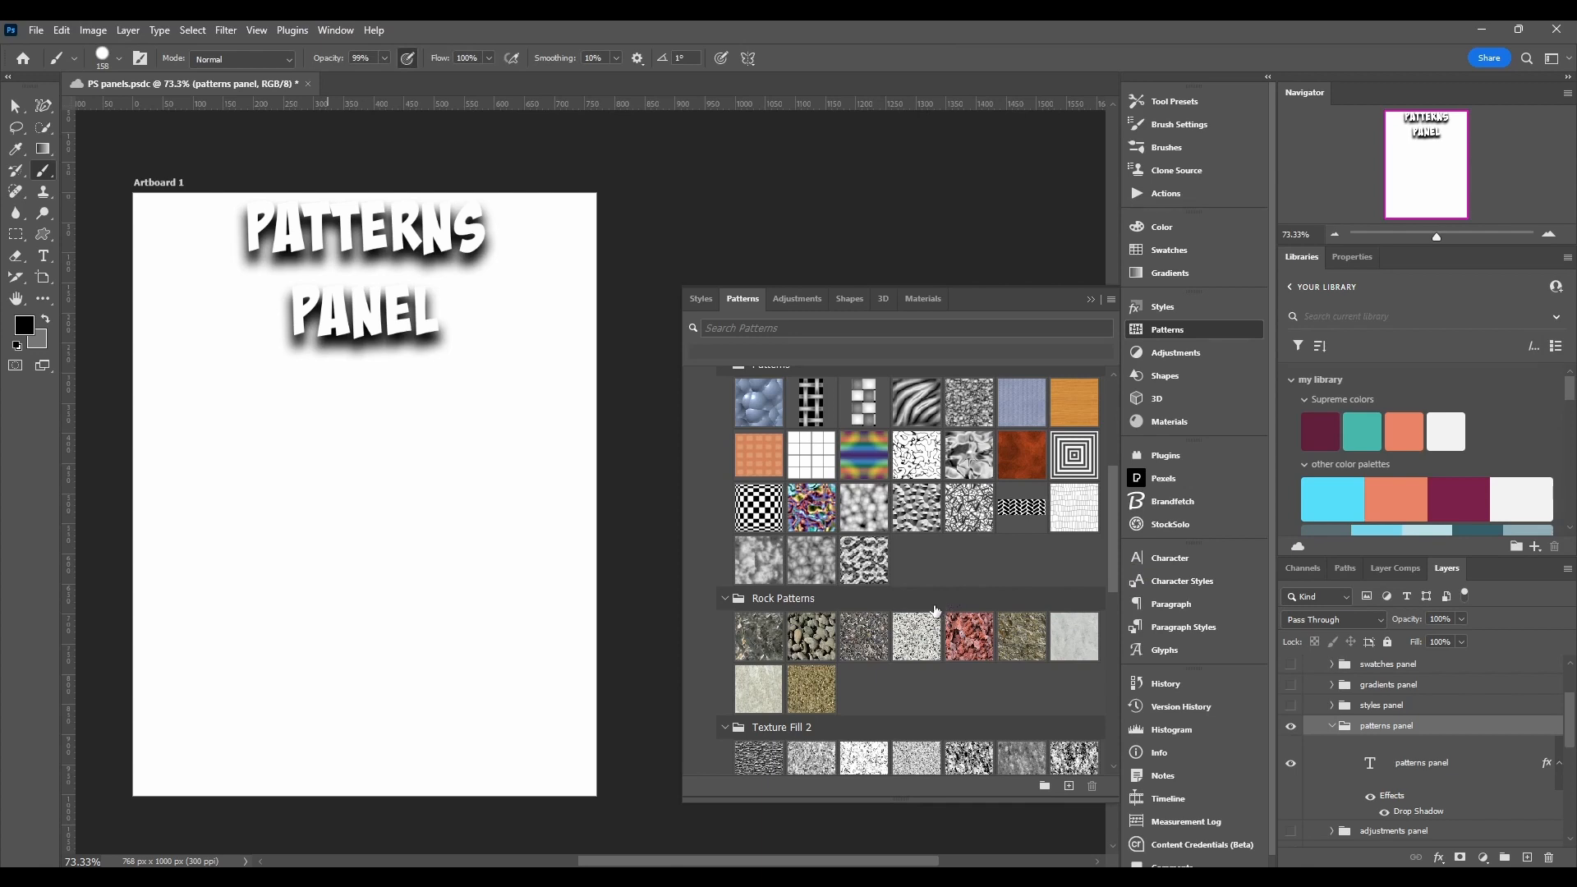
pyautogui.scroll(5, 894, 645)
pyautogui.scroll(-4, 894, 644)
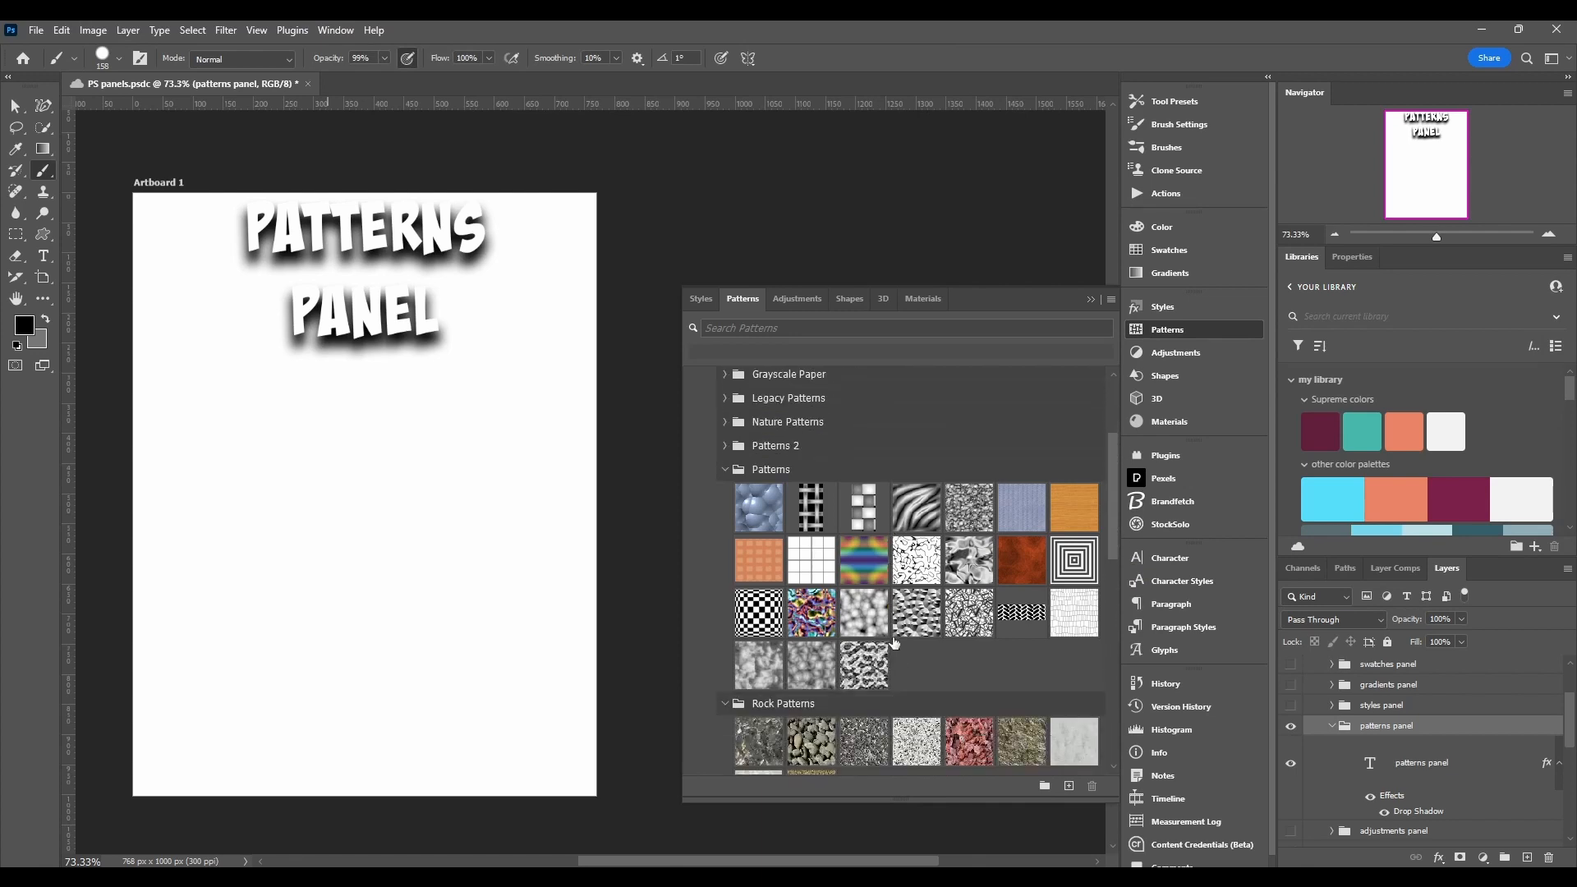
pyautogui.scroll(-2, 894, 642)
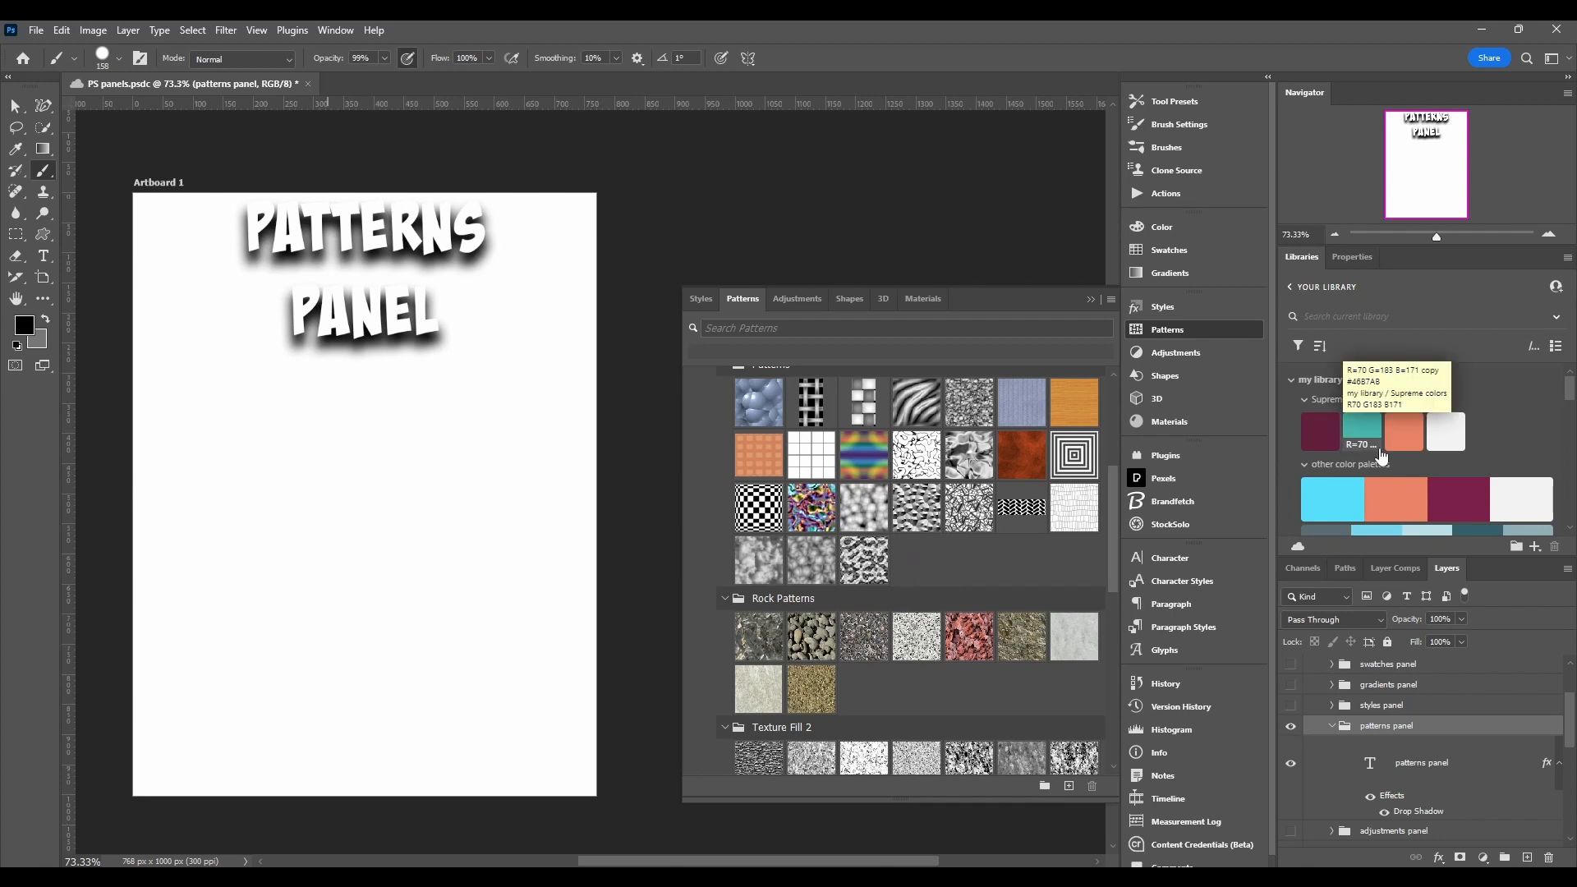
pyautogui.click(1380, 398)
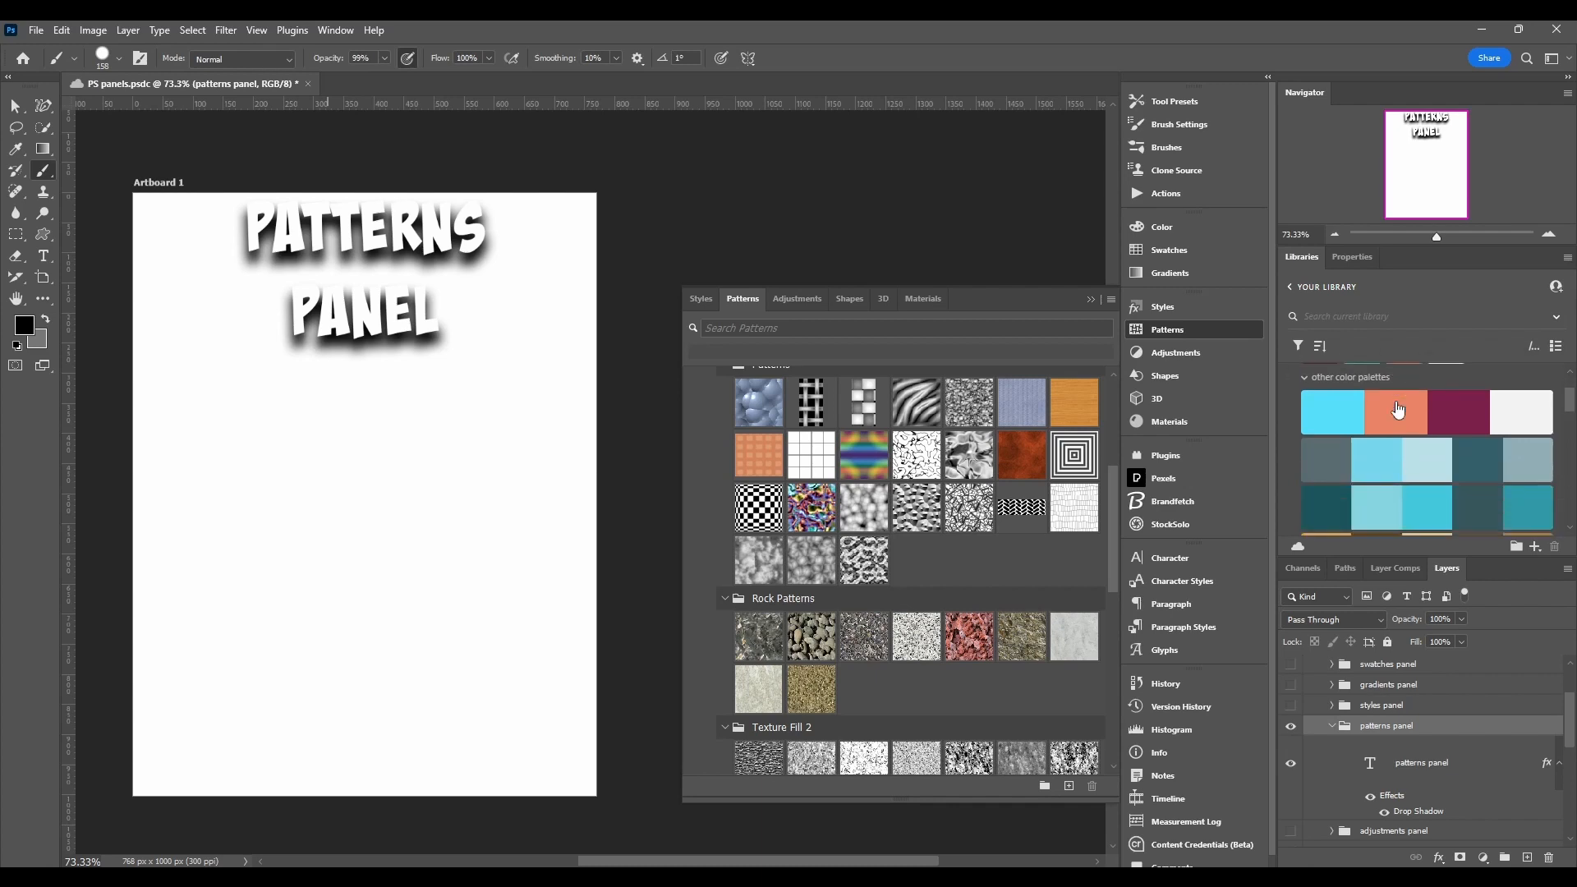
pyautogui.scroll(-3, 1398, 406)
pyautogui.scroll(-5, 1398, 405)
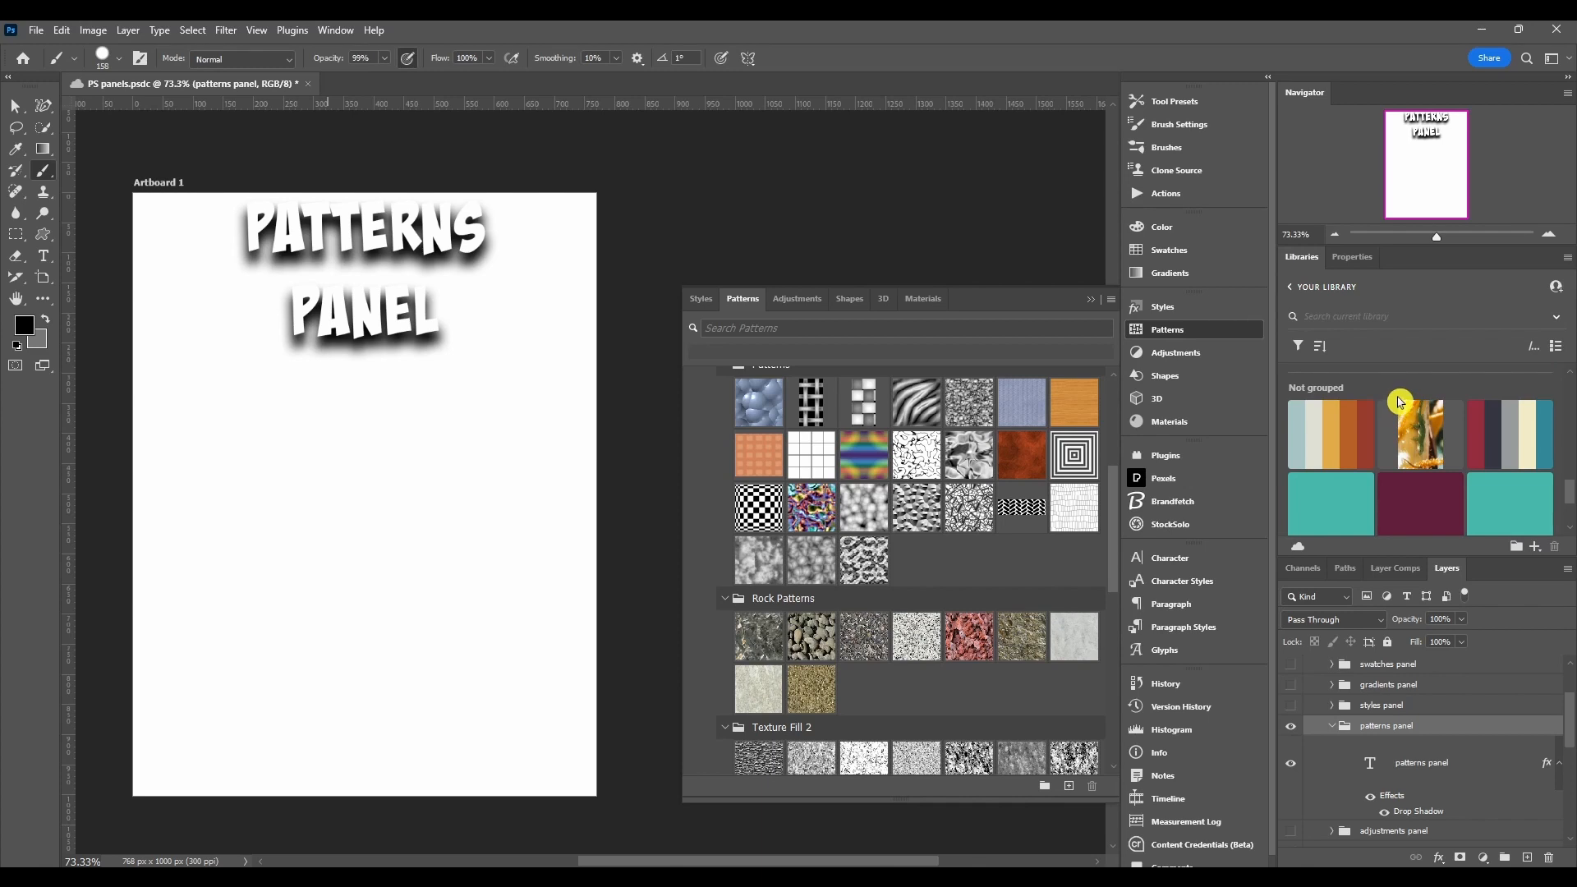
# - Add a layer below the title in the patterns panel group and fill it with patterns, ending on the grey block weave
pyautogui.moveTo(1426, 454); pyautogui.dragTo(888, 604)
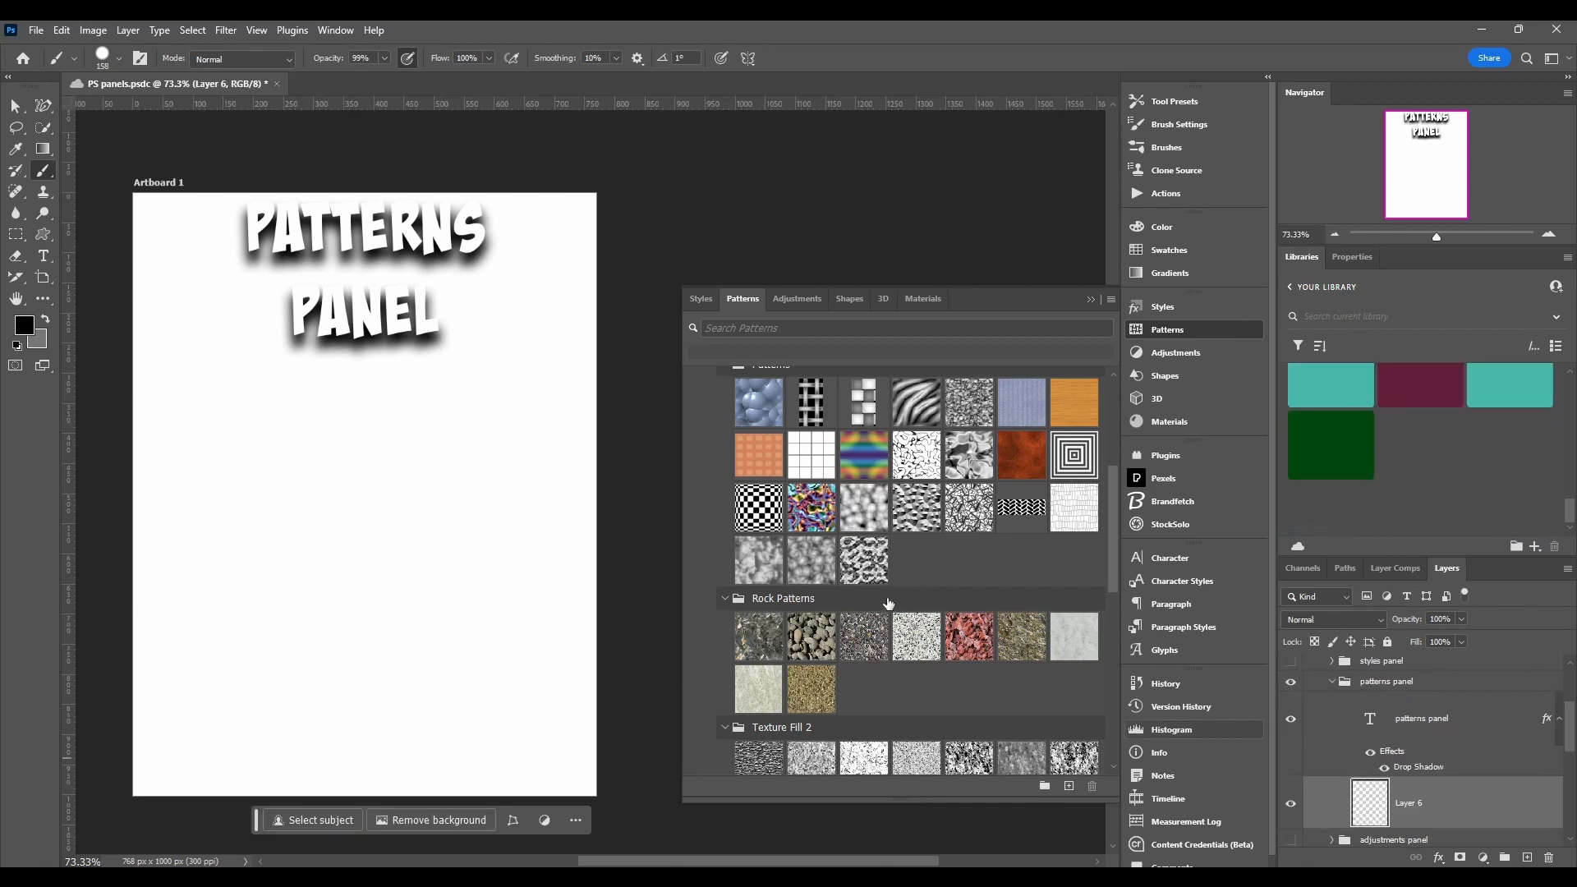
pyautogui.click(749, 406)
pyautogui.click(811, 408)
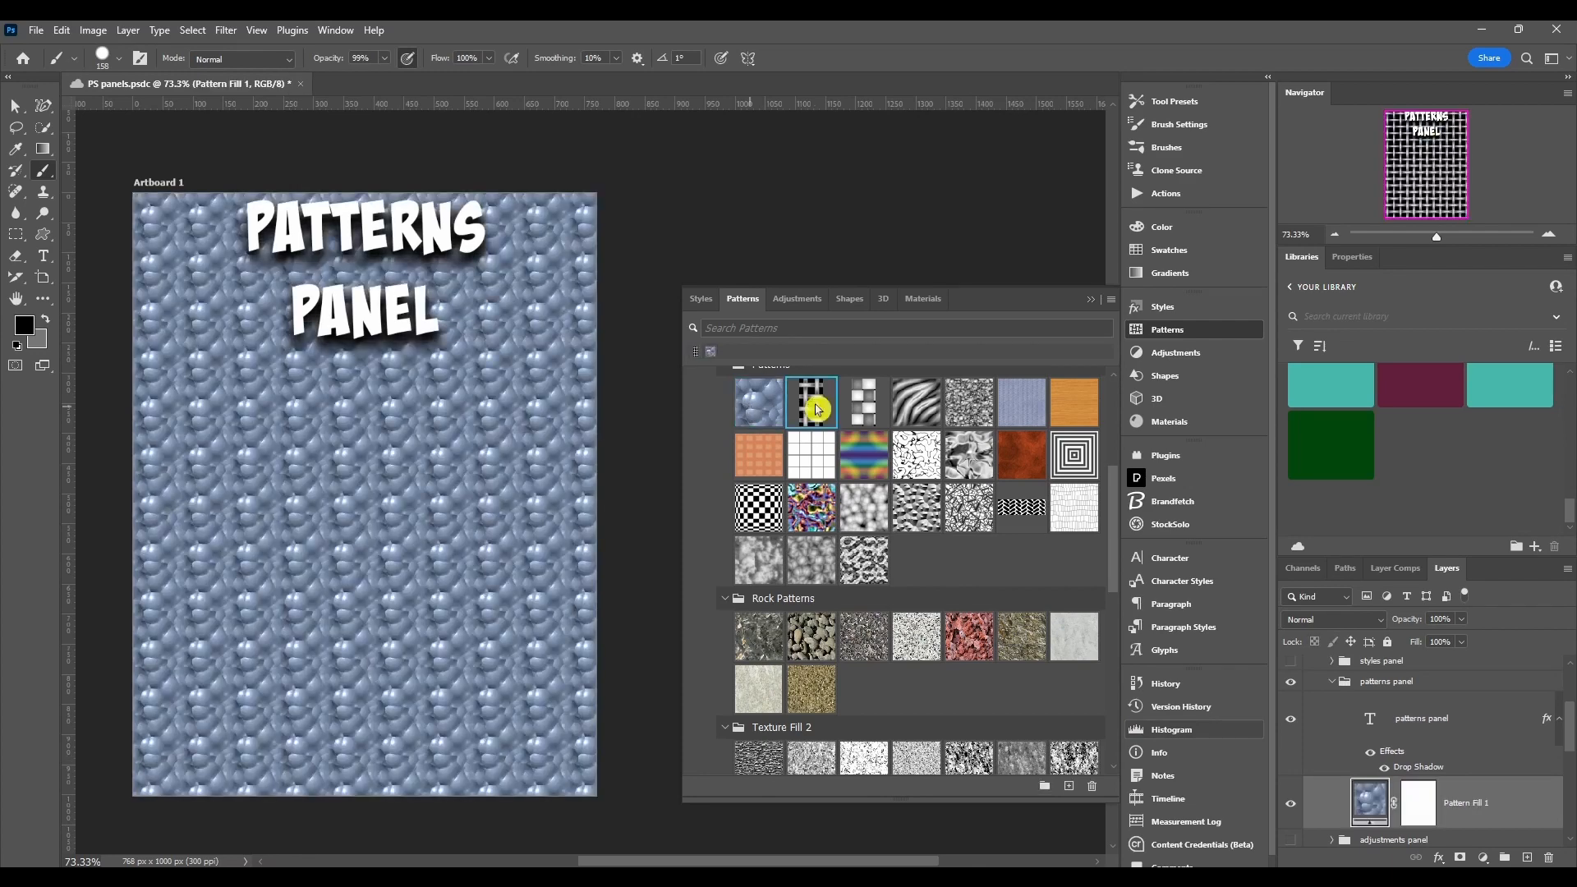
pyautogui.click(860, 400)
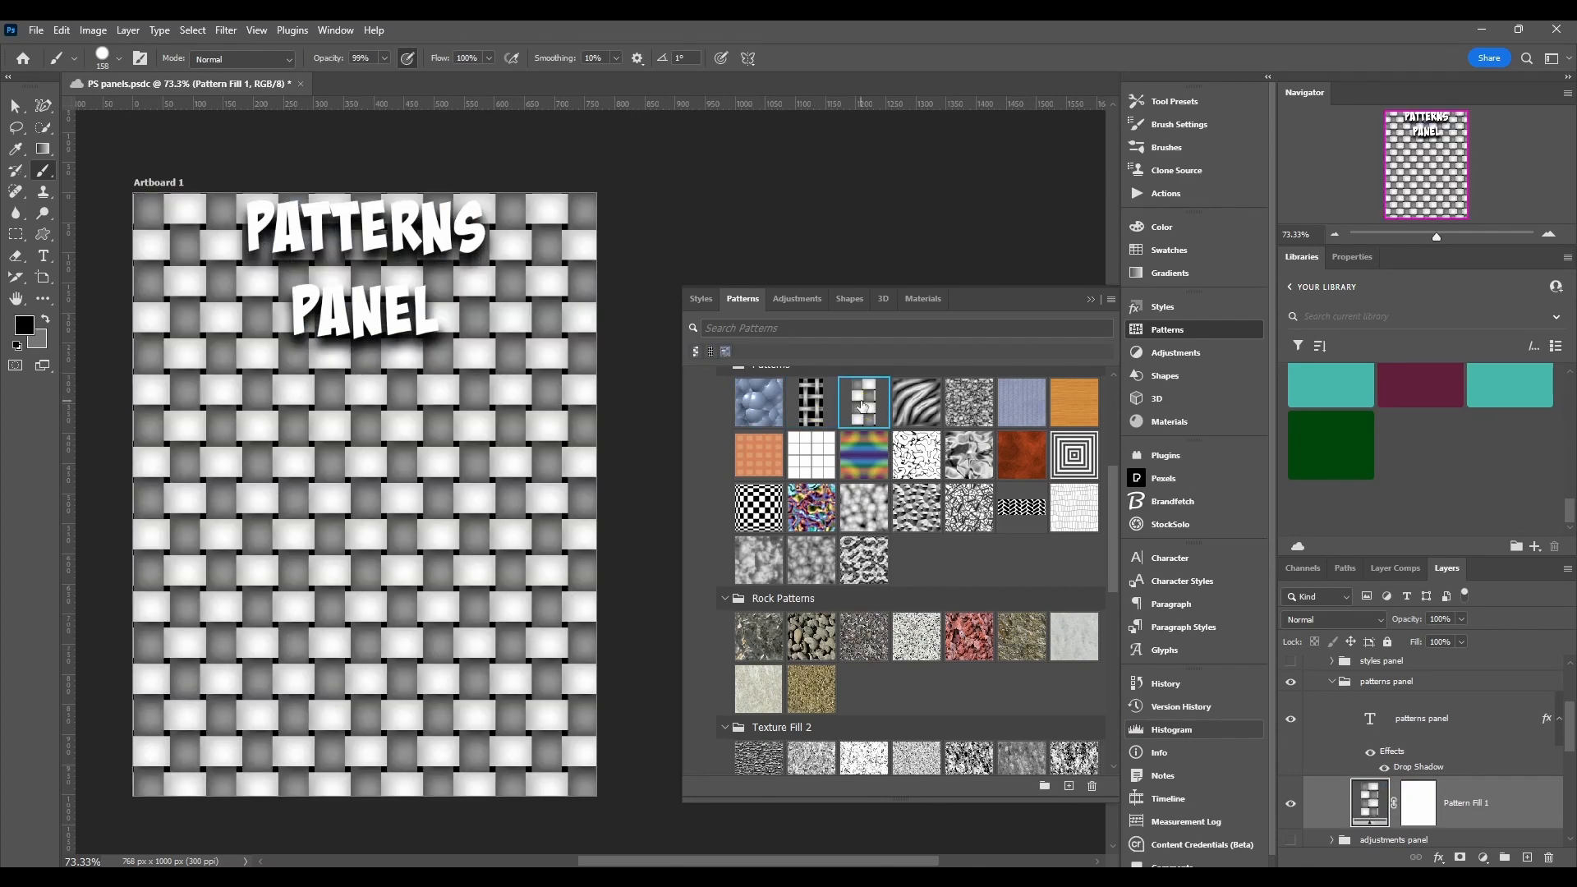
# - Try more fills from the Patterns group, from the zebra stripes to the dark red and cracked grey textures
pyautogui.click(920, 400)
pyautogui.click(971, 406)
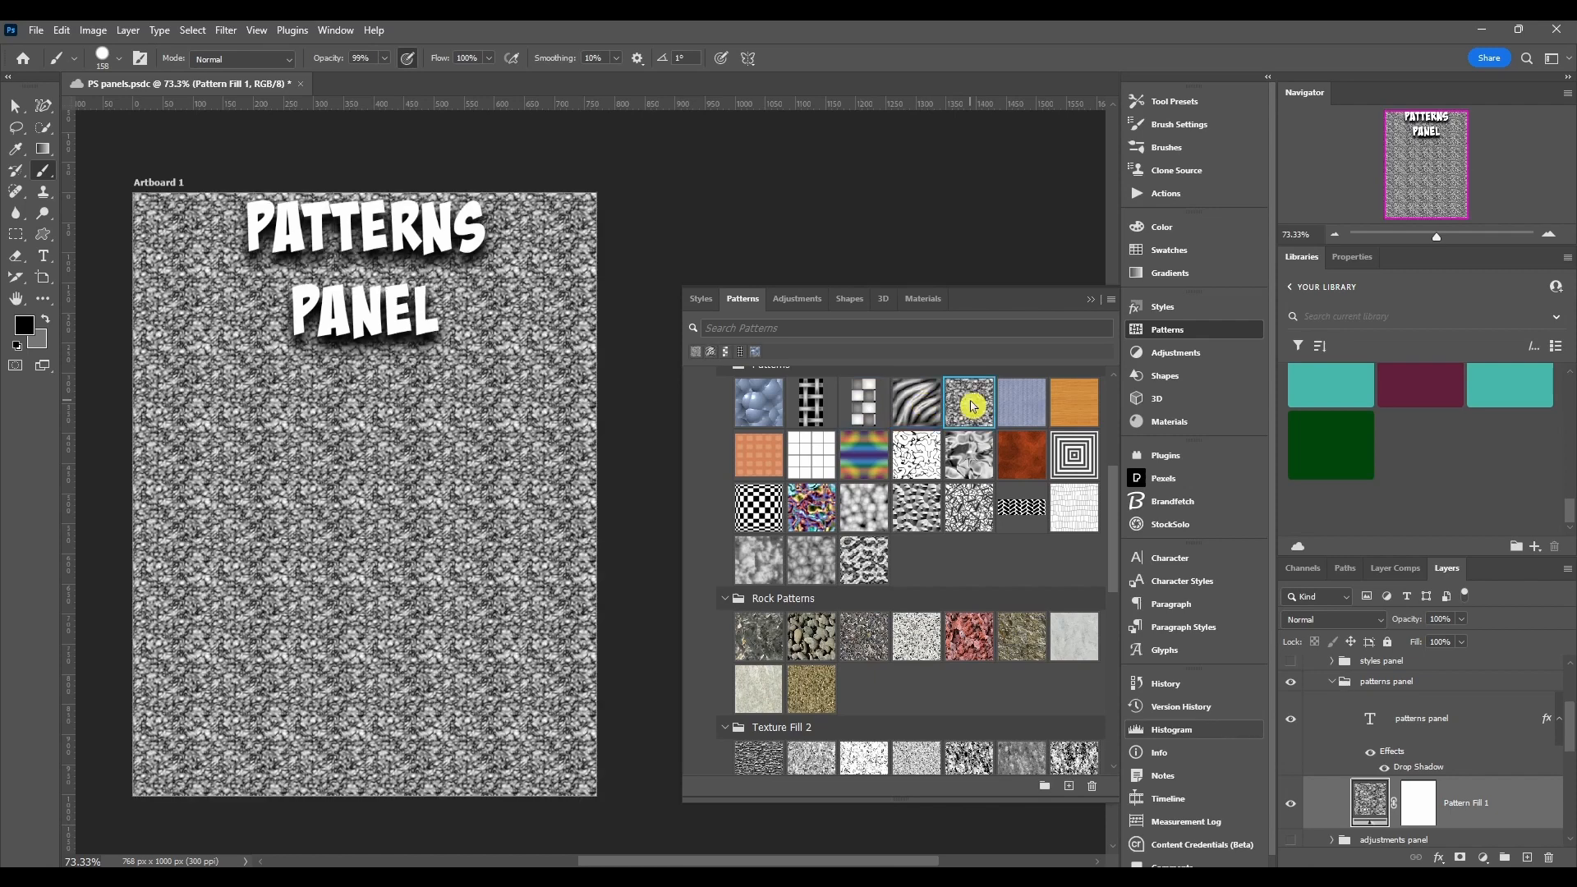
pyautogui.click(1019, 460)
pyautogui.click(1018, 504)
pyautogui.click(967, 519)
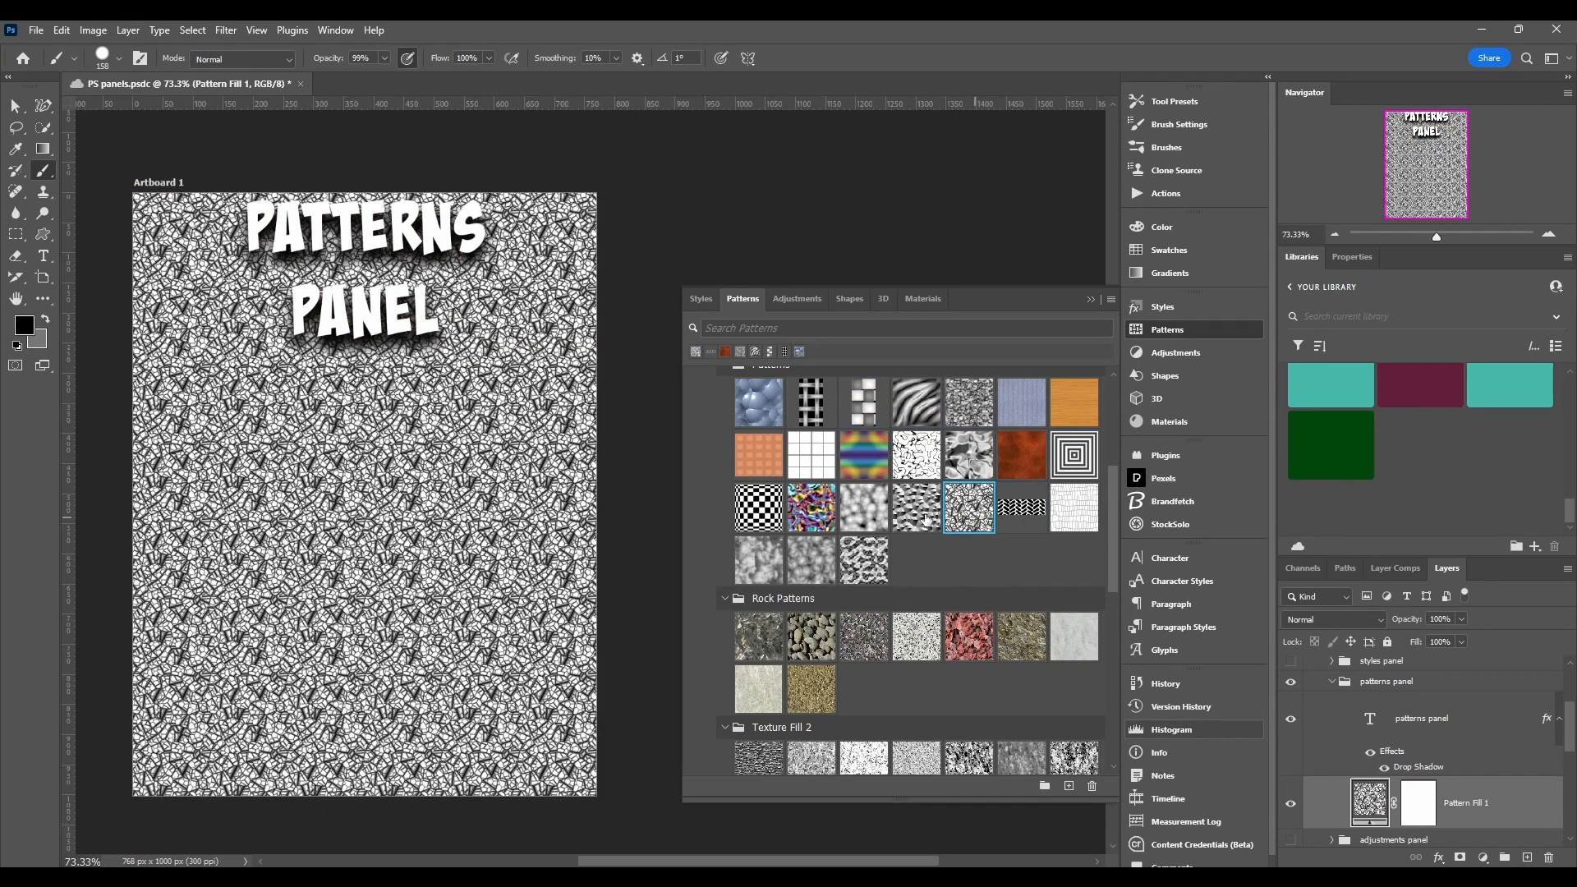
pyautogui.click(927, 520)
# - Try the Rock Patterns fills on the pattern layer, including pebbles, gold gravel, red rock, pale stone and dark stone
pyautogui.scroll(-4, 811, 571)
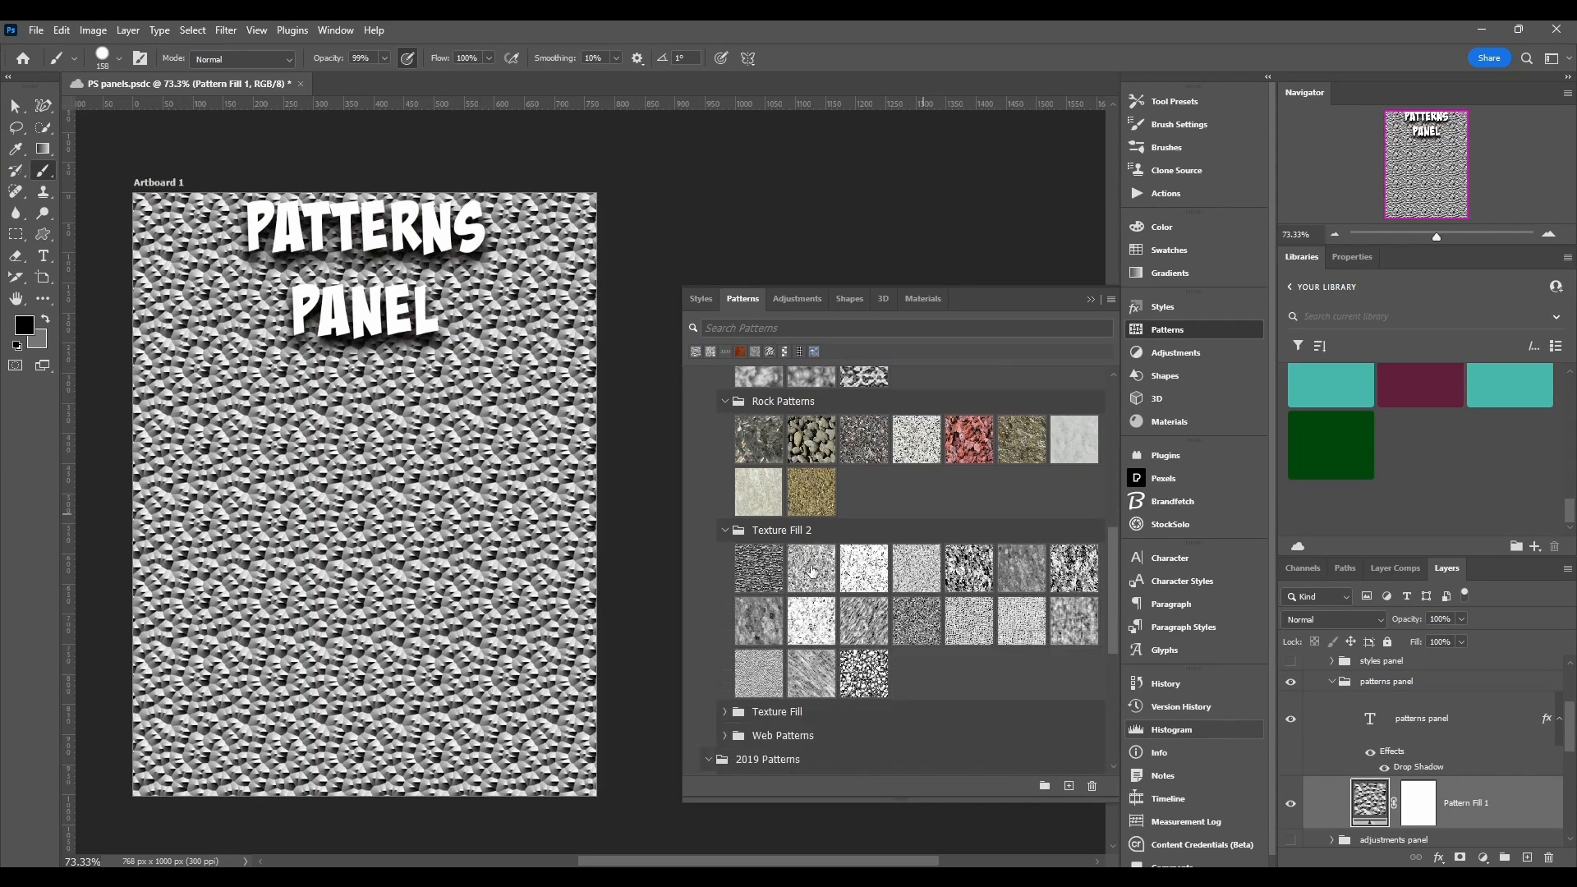
pyautogui.click(816, 441)
pyautogui.click(807, 486)
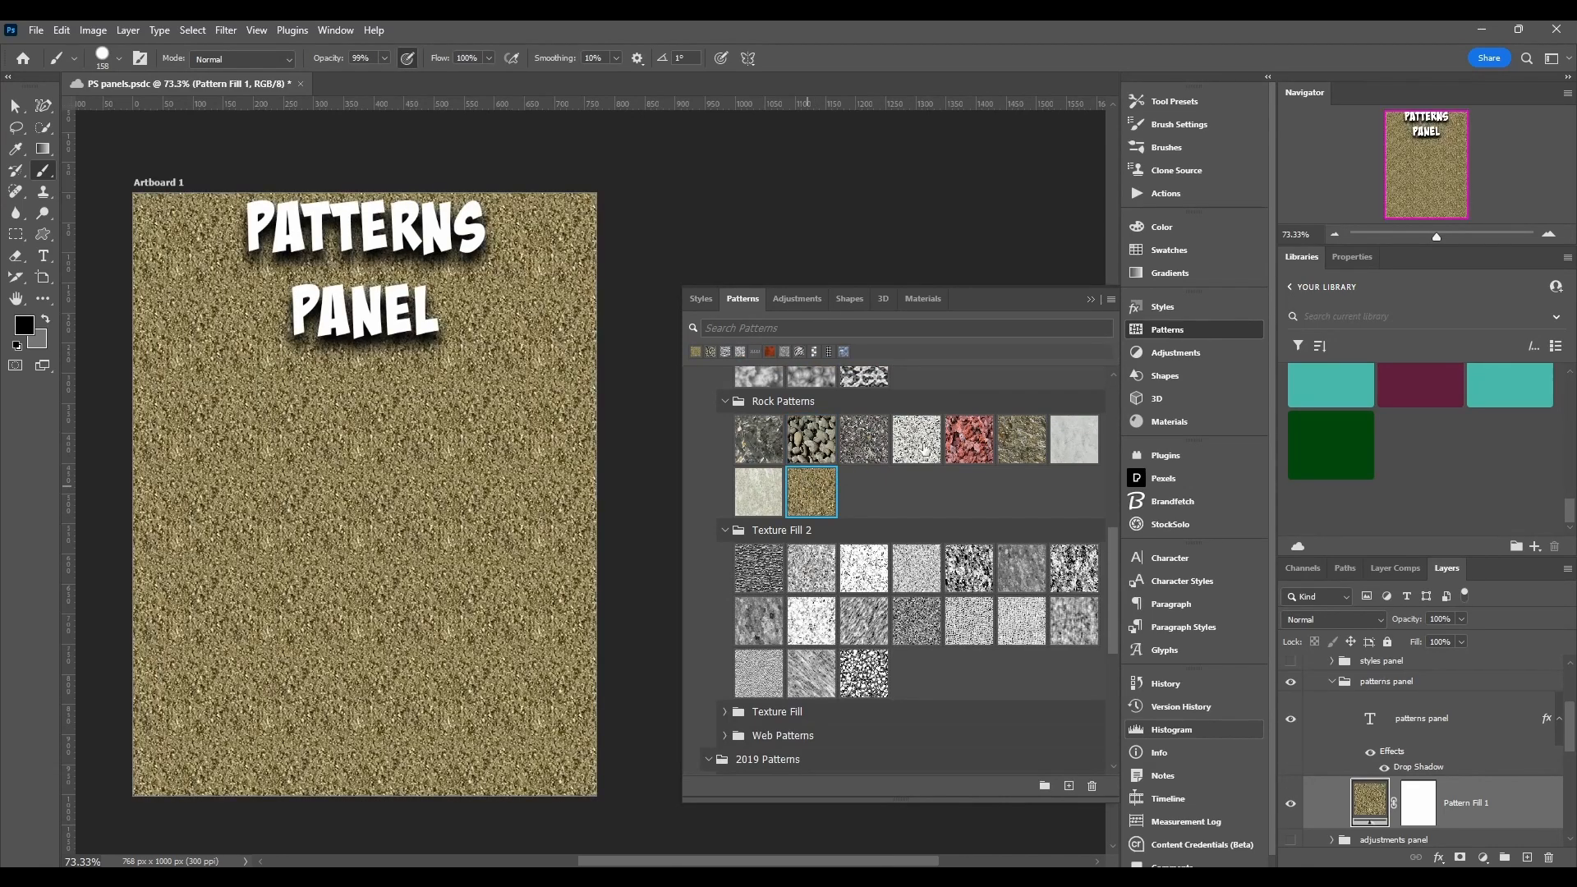
pyautogui.click(976, 438)
pyautogui.click(1023, 440)
pyautogui.click(1074, 442)
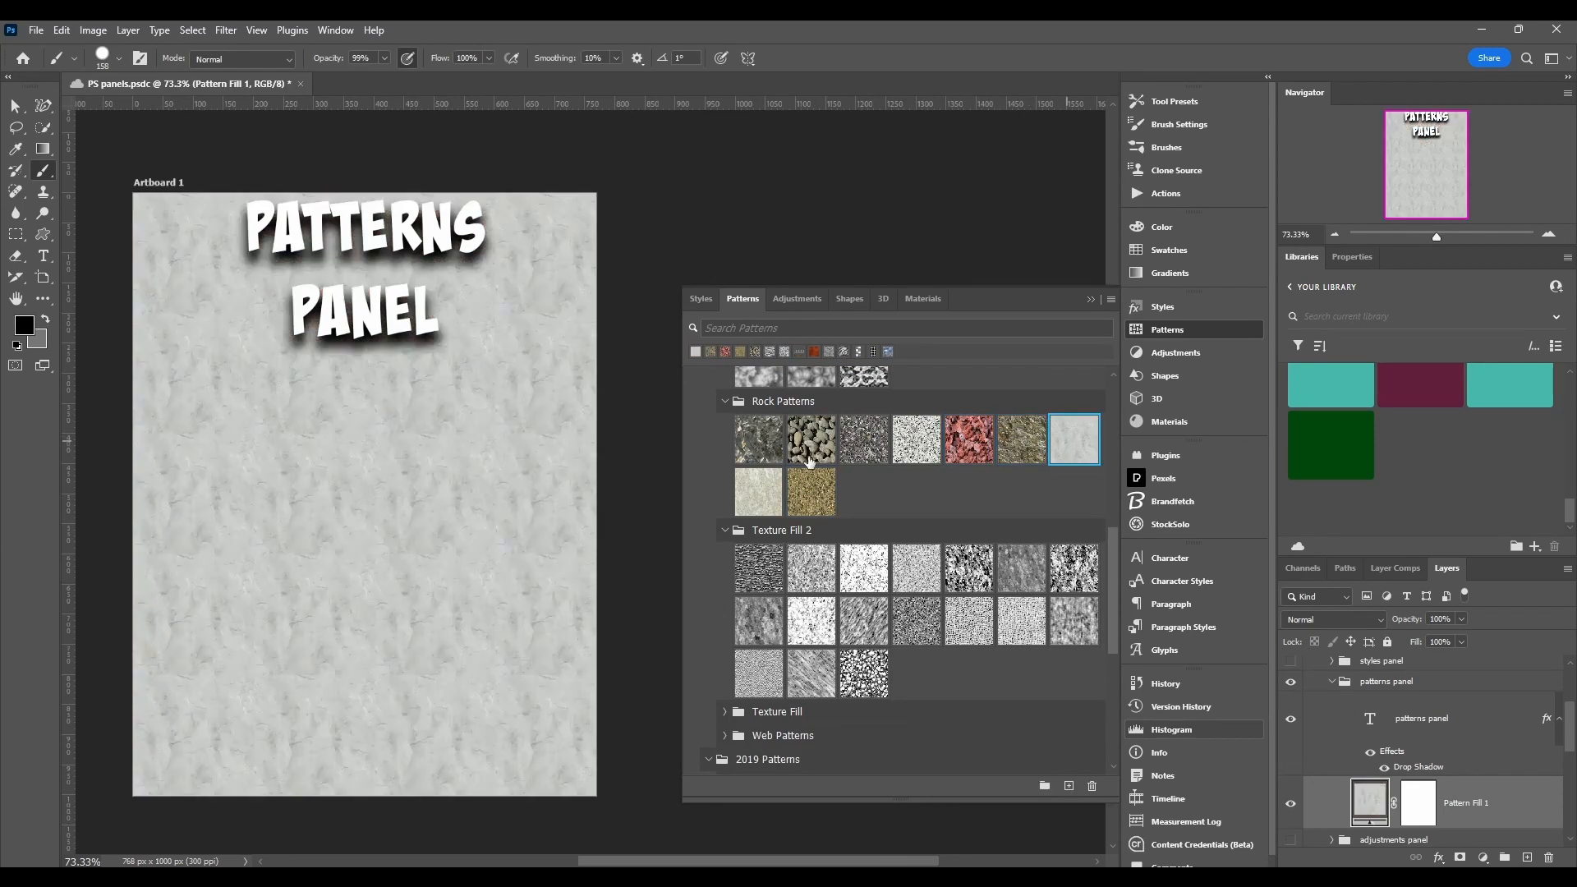
pyautogui.click(760, 441)
pyautogui.click(755, 488)
pyautogui.click(757, 443)
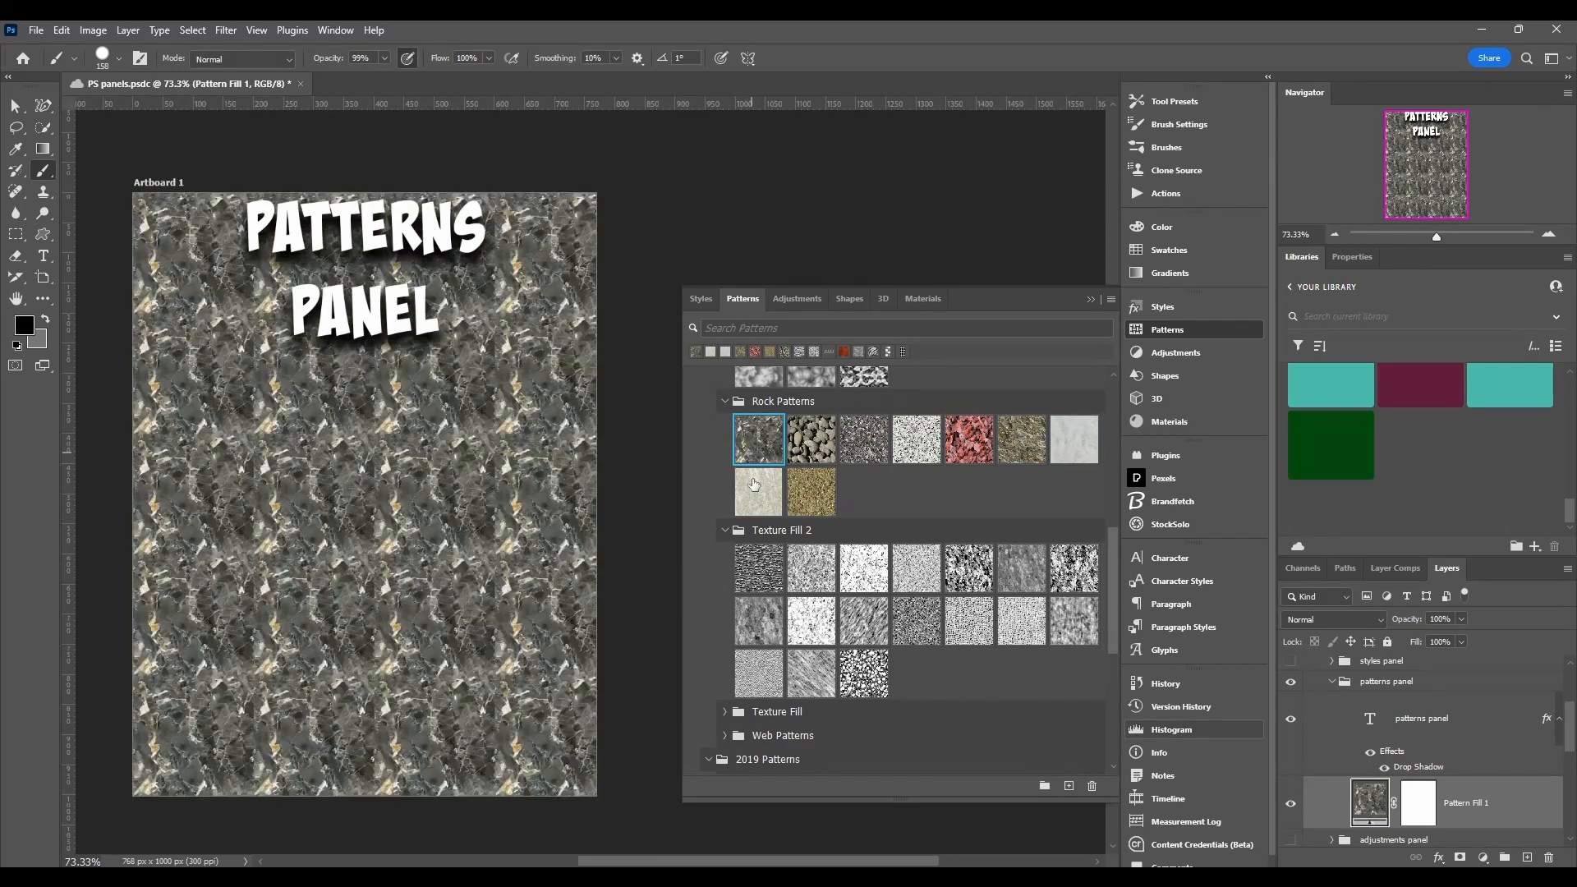
# - Try the first three Texture Fill 2 patterns on the pattern fill layer
pyautogui.click(762, 575)
pyautogui.click(804, 580)
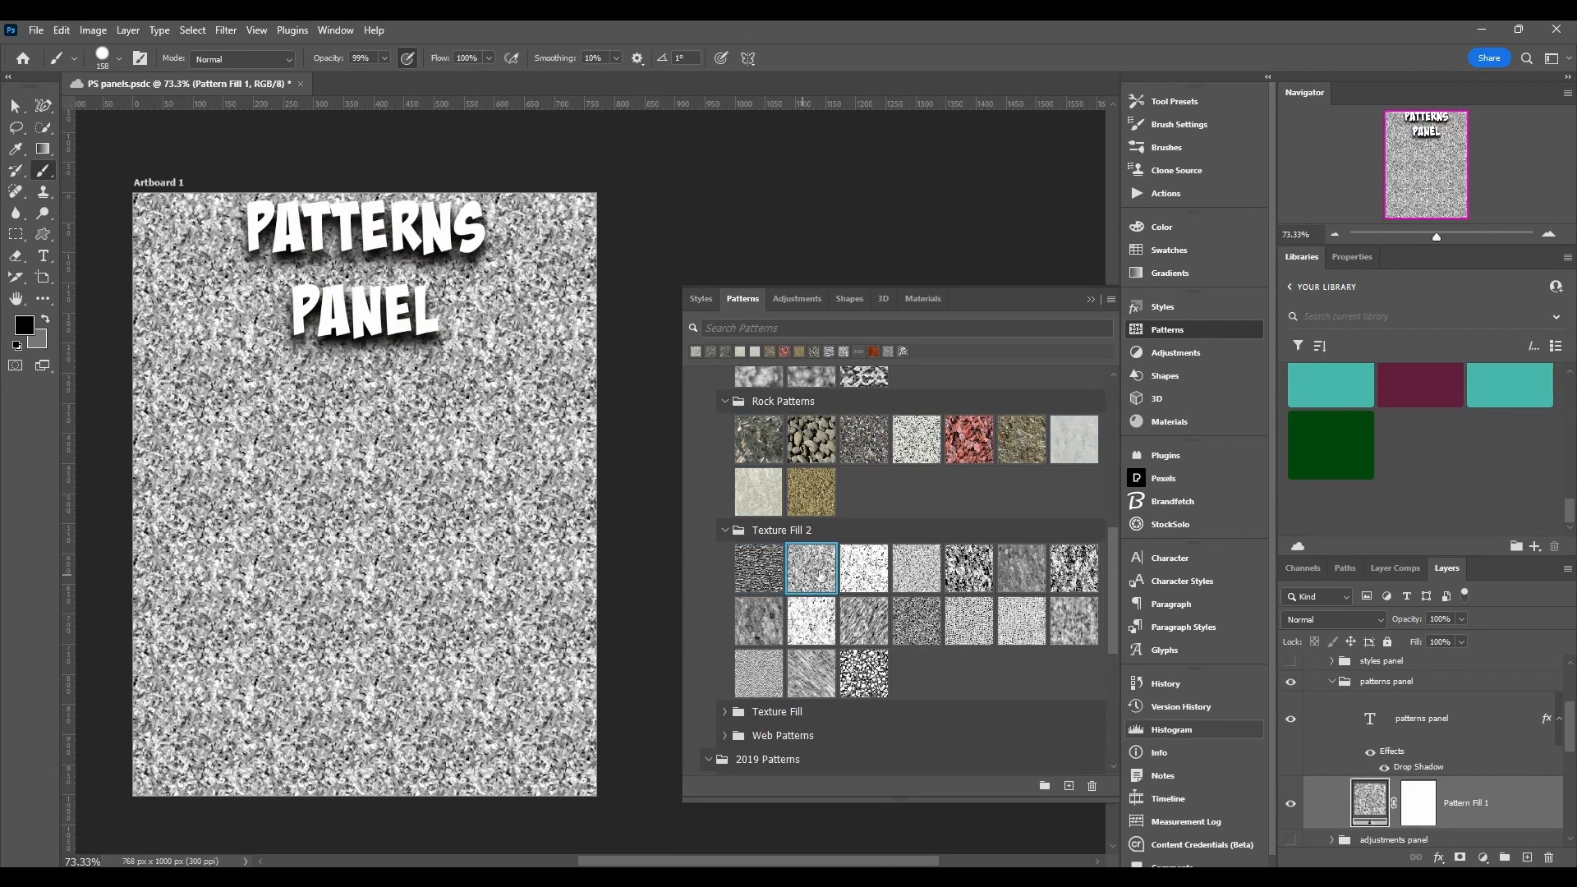
pyautogui.click(862, 570)
# - Expand the Texture Fill group and try two of its grey textures on the pattern fill layer
pyautogui.click(725, 711)
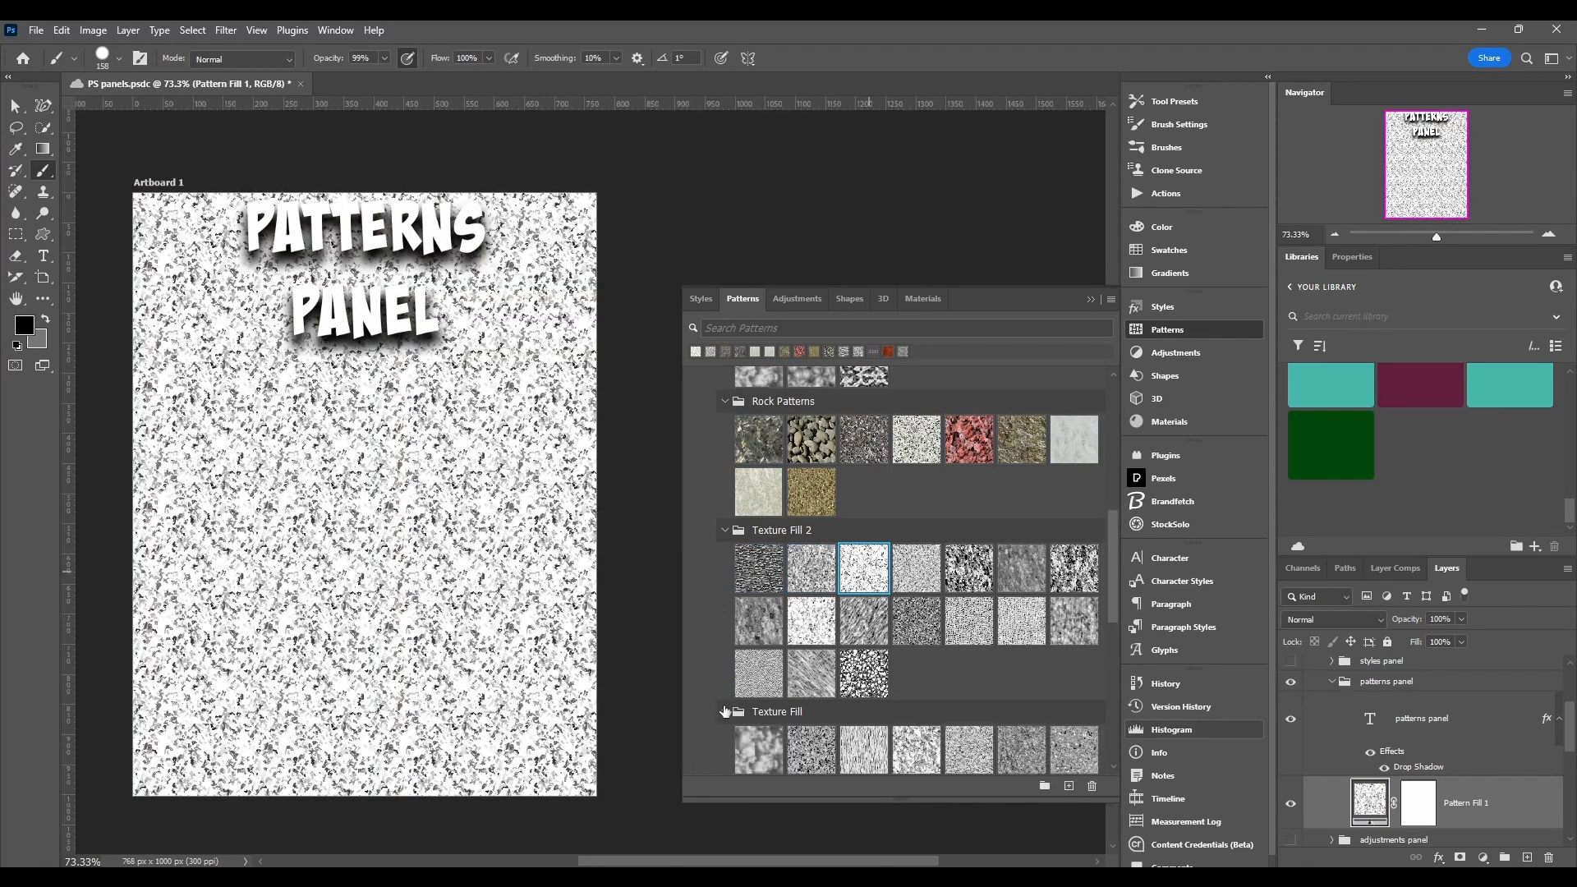
pyautogui.scroll(-2, 739, 690)
pyautogui.click(793, 703)
pyautogui.click(865, 684)
pyautogui.click(729, 420)
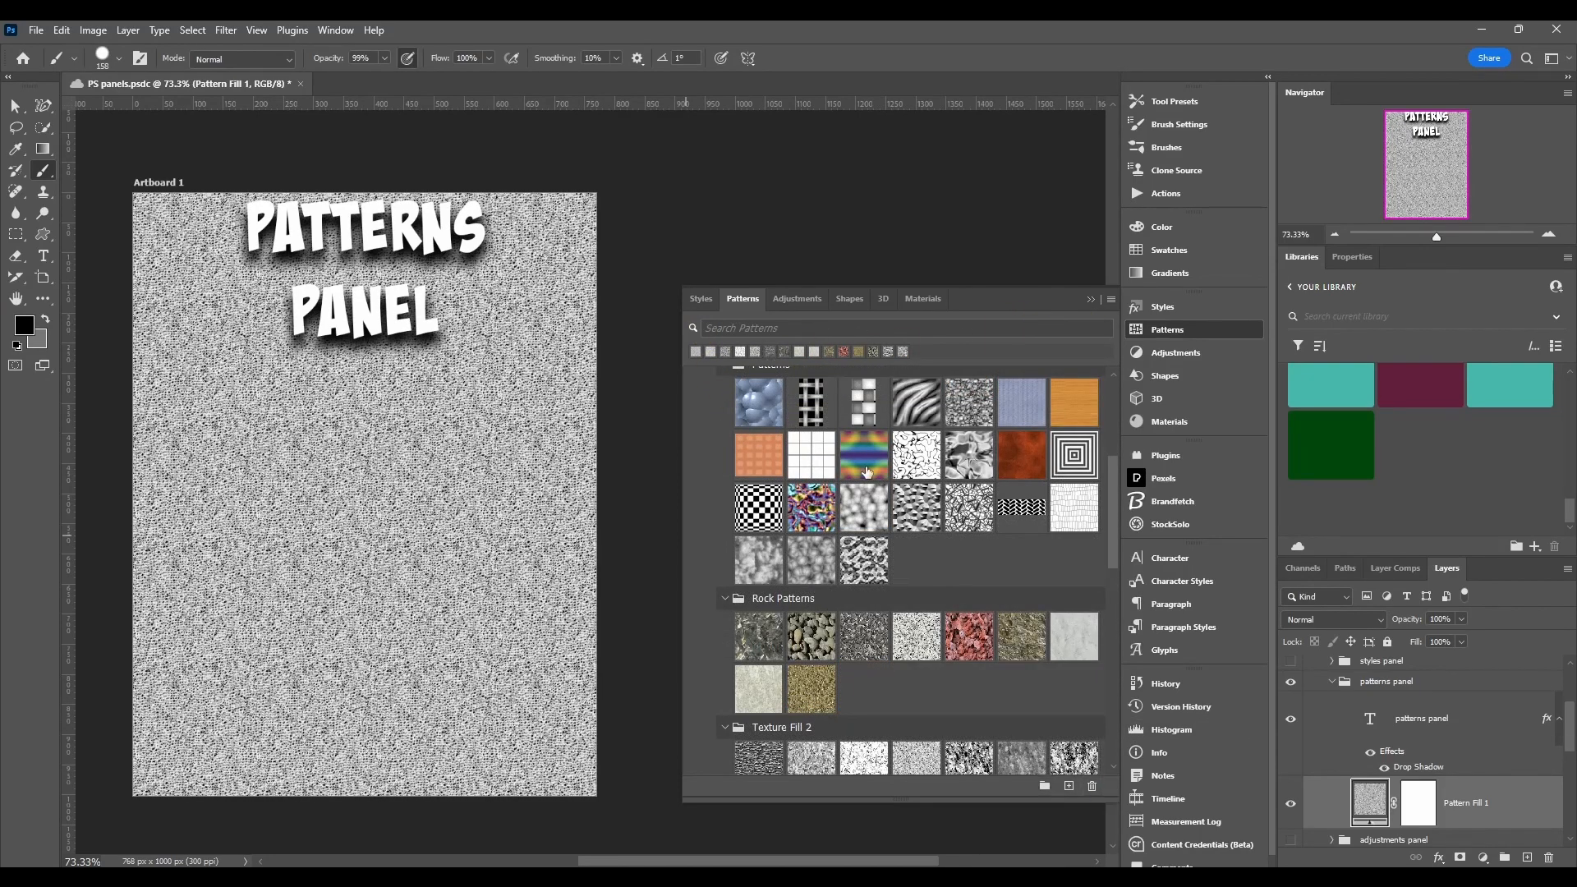
# - View the Patterns panel's options, search the patterns for "a" and clear the search
pyautogui.click(1110, 300)
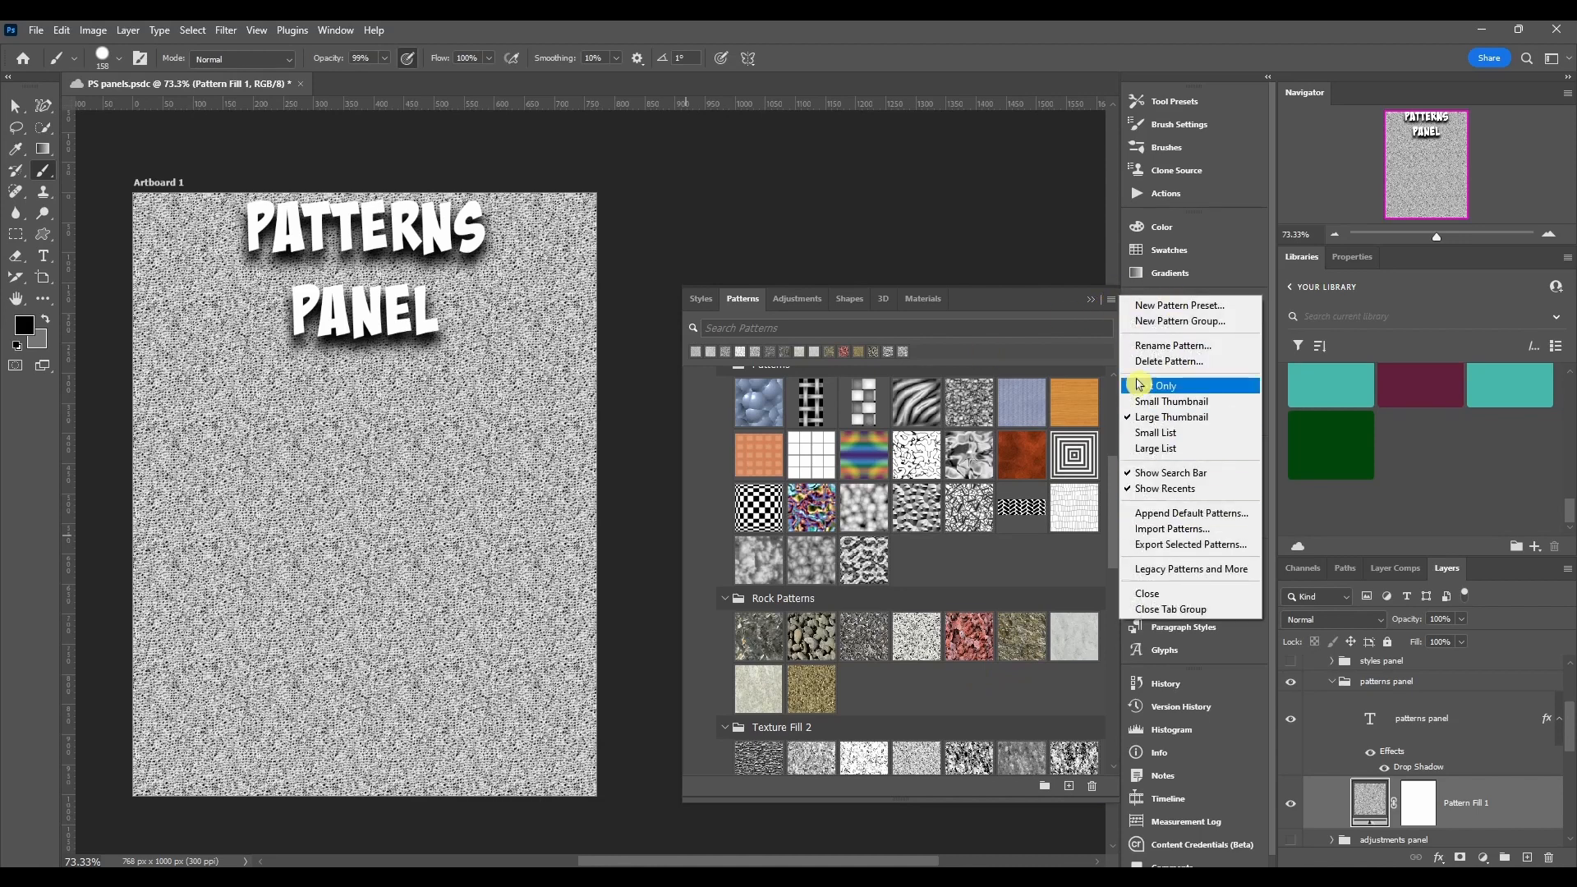
pyautogui.click(1111, 300)
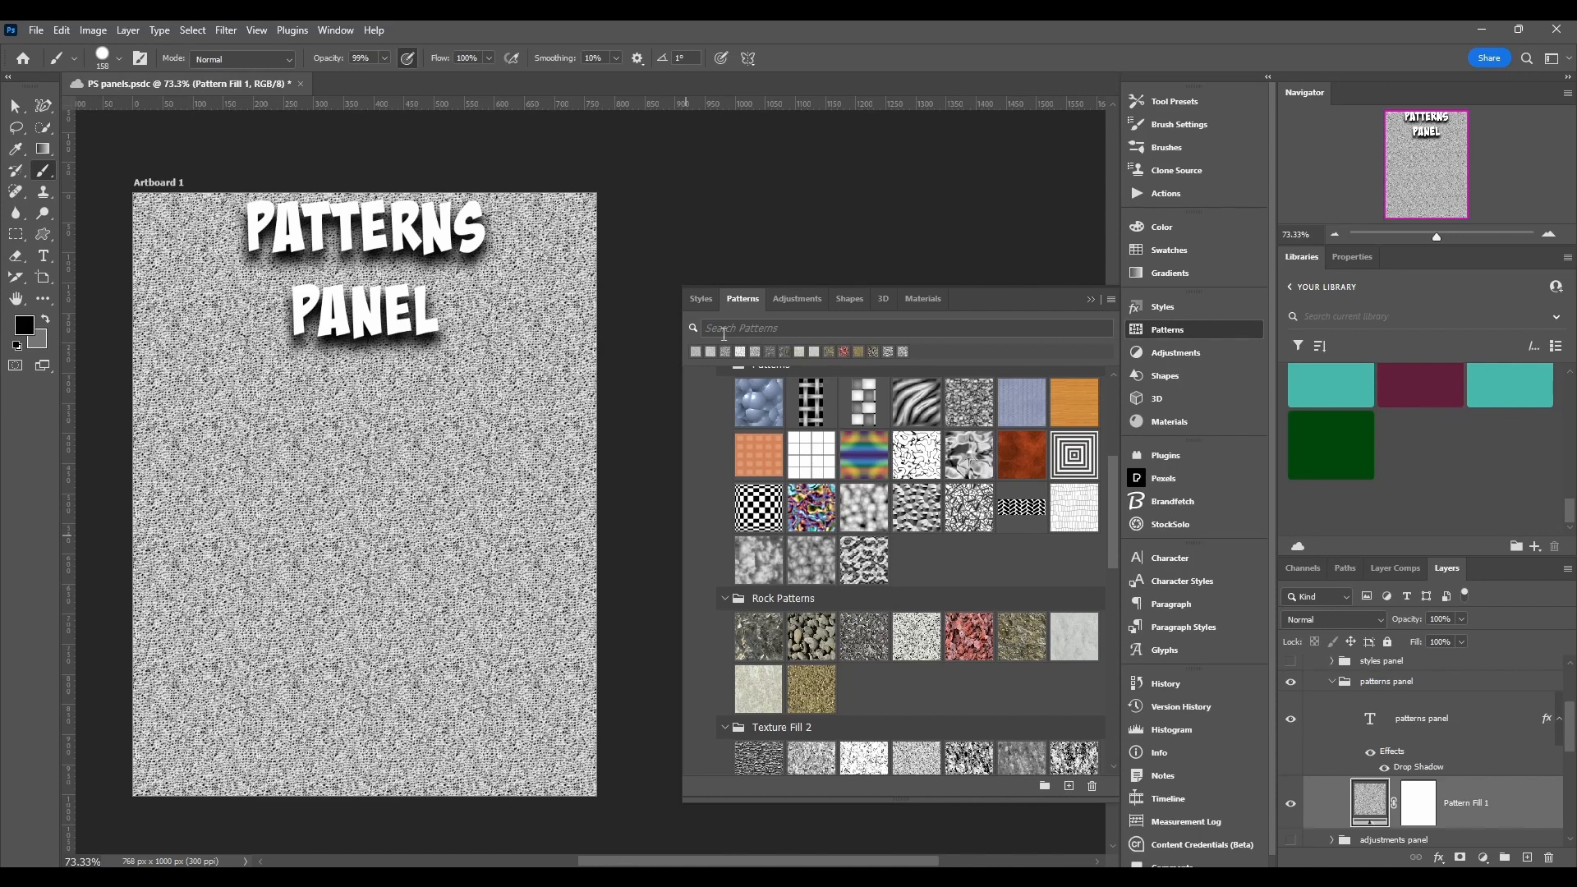
pyautogui.write('a')
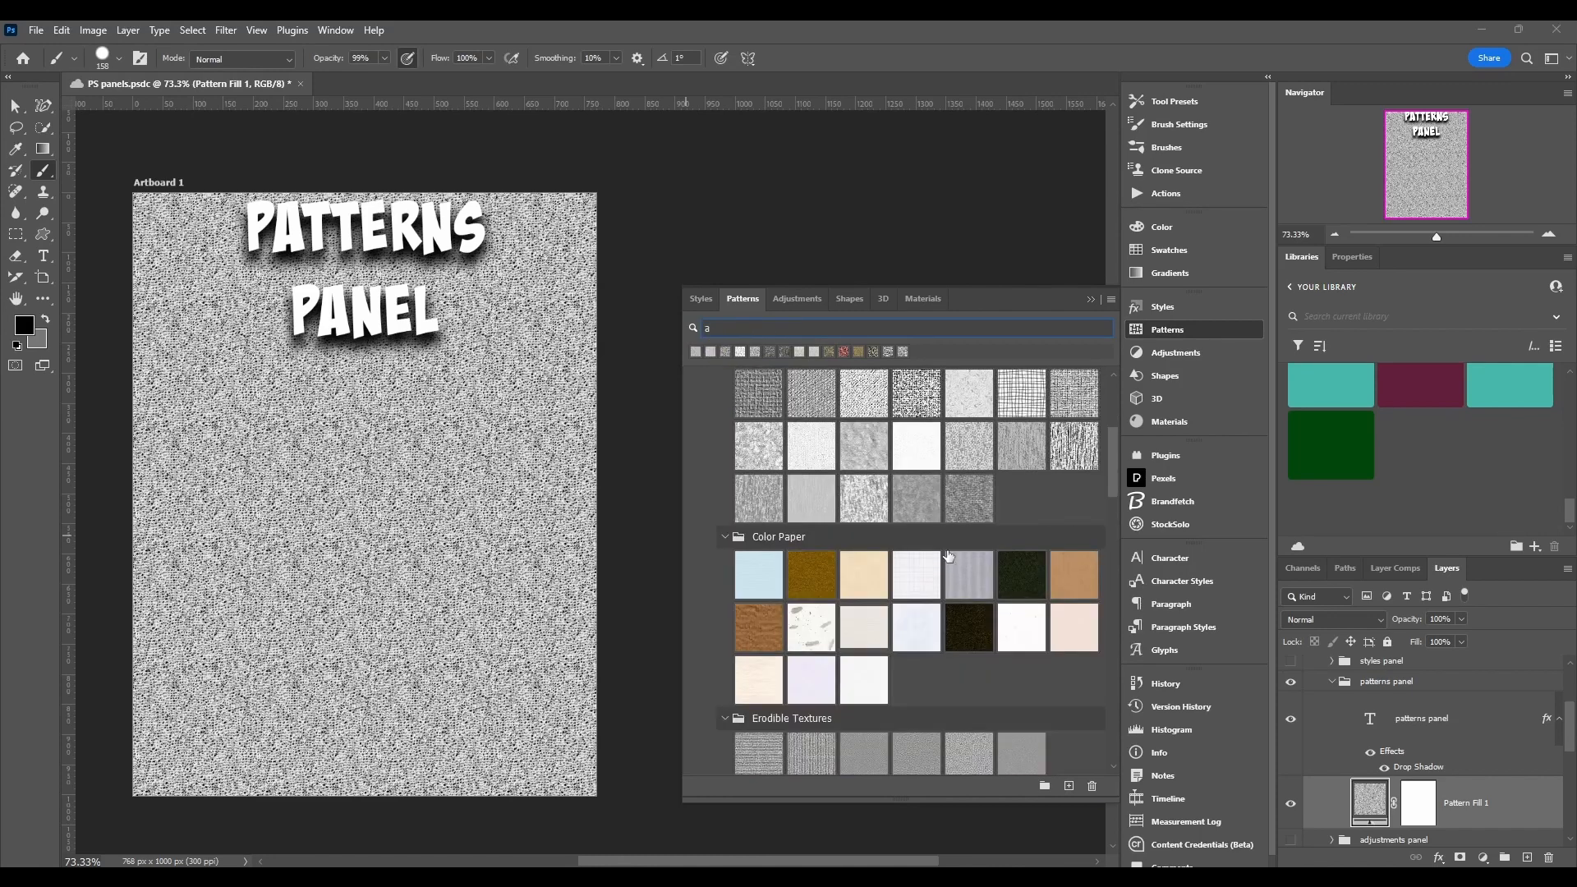
pyautogui.click(745, 346)
pyautogui.press('BackSpace')
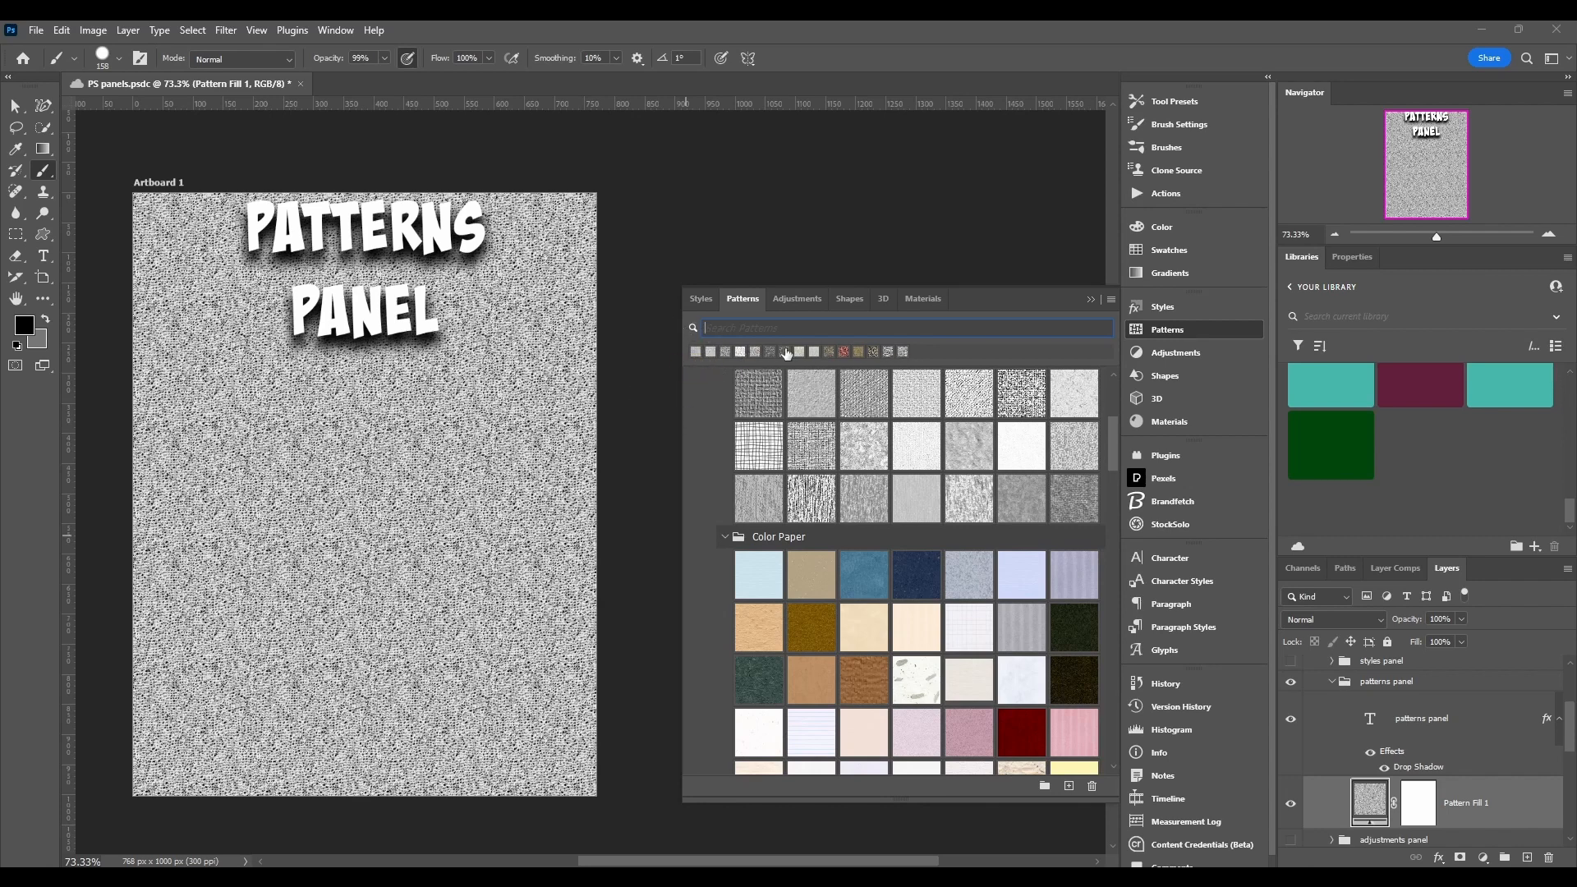
# - Reapply several recently used patterns to the fill layer, ending on the red rock pattern
pyautogui.click(860, 352)
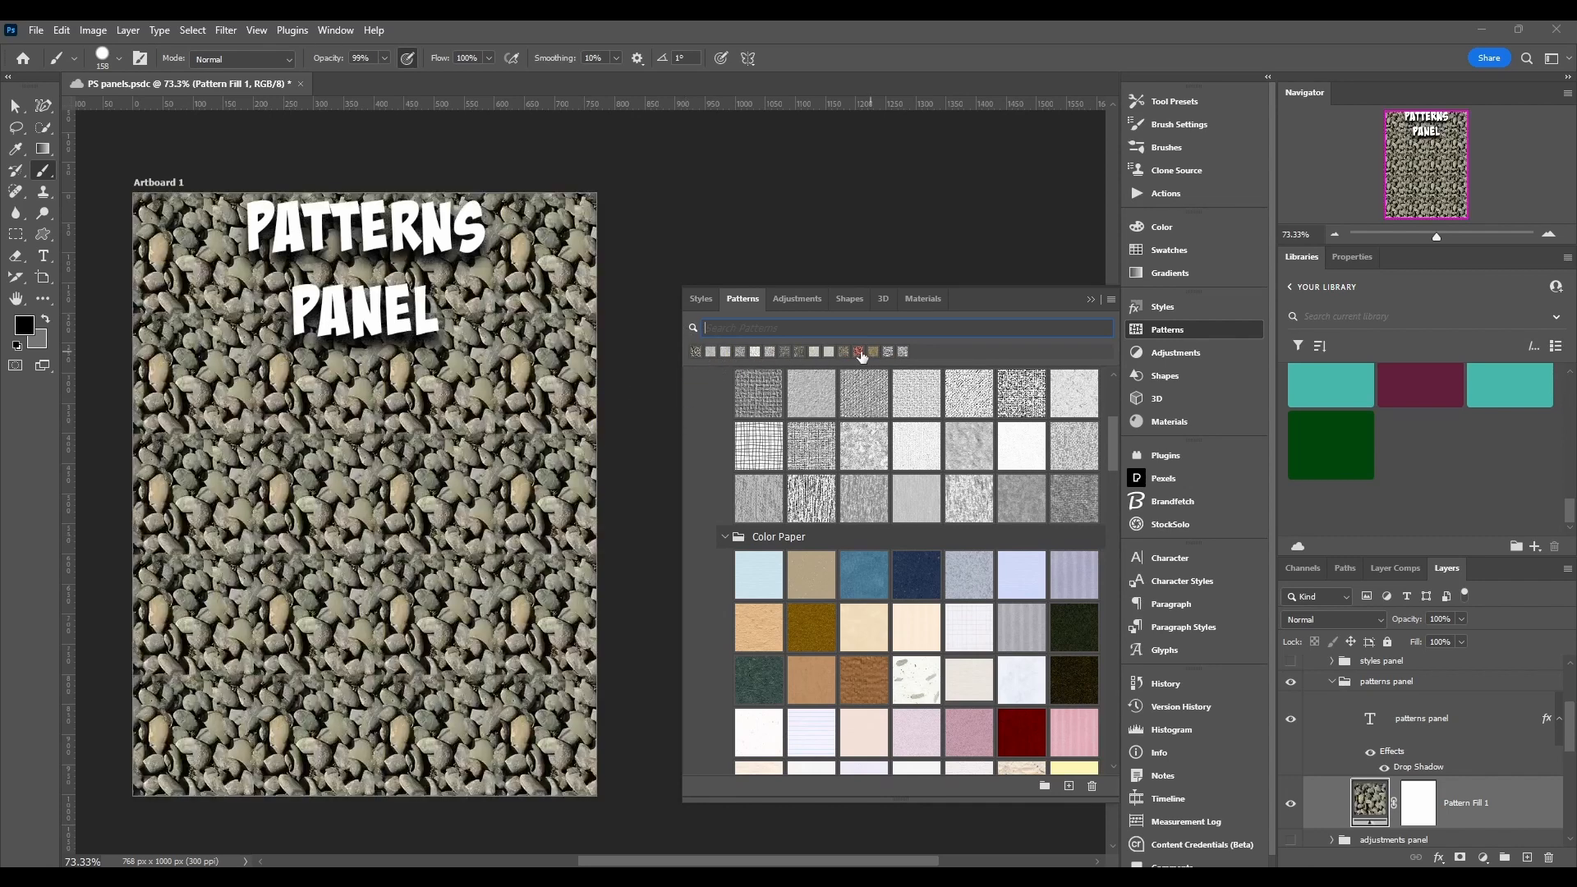
pyautogui.click(856, 352)
pyautogui.click(828, 353)
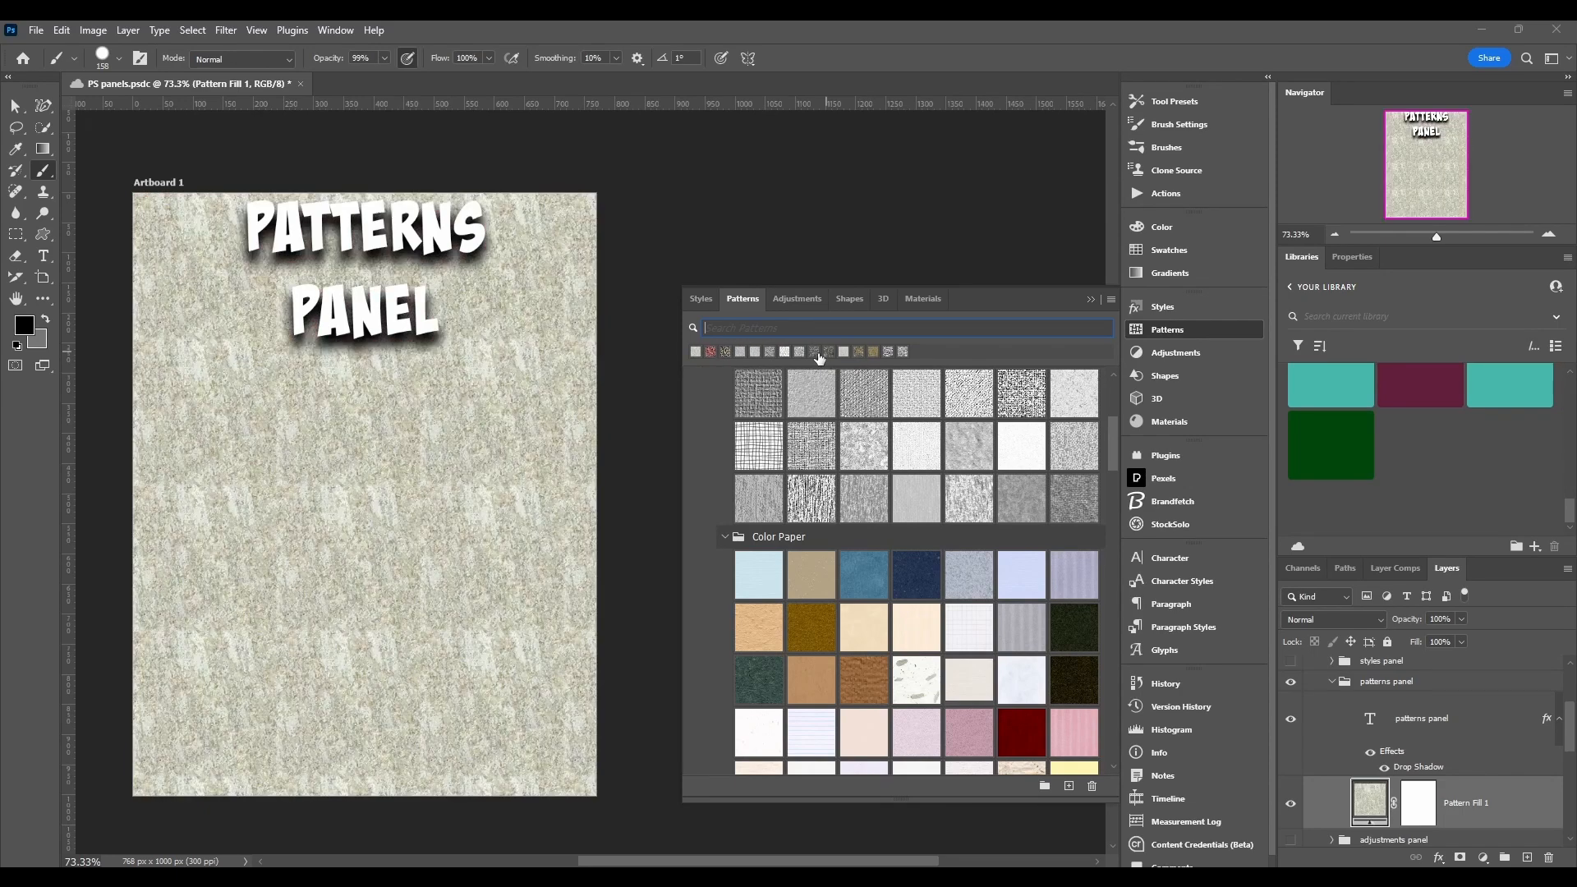
pyautogui.click(816, 354)
pyautogui.click(725, 354)
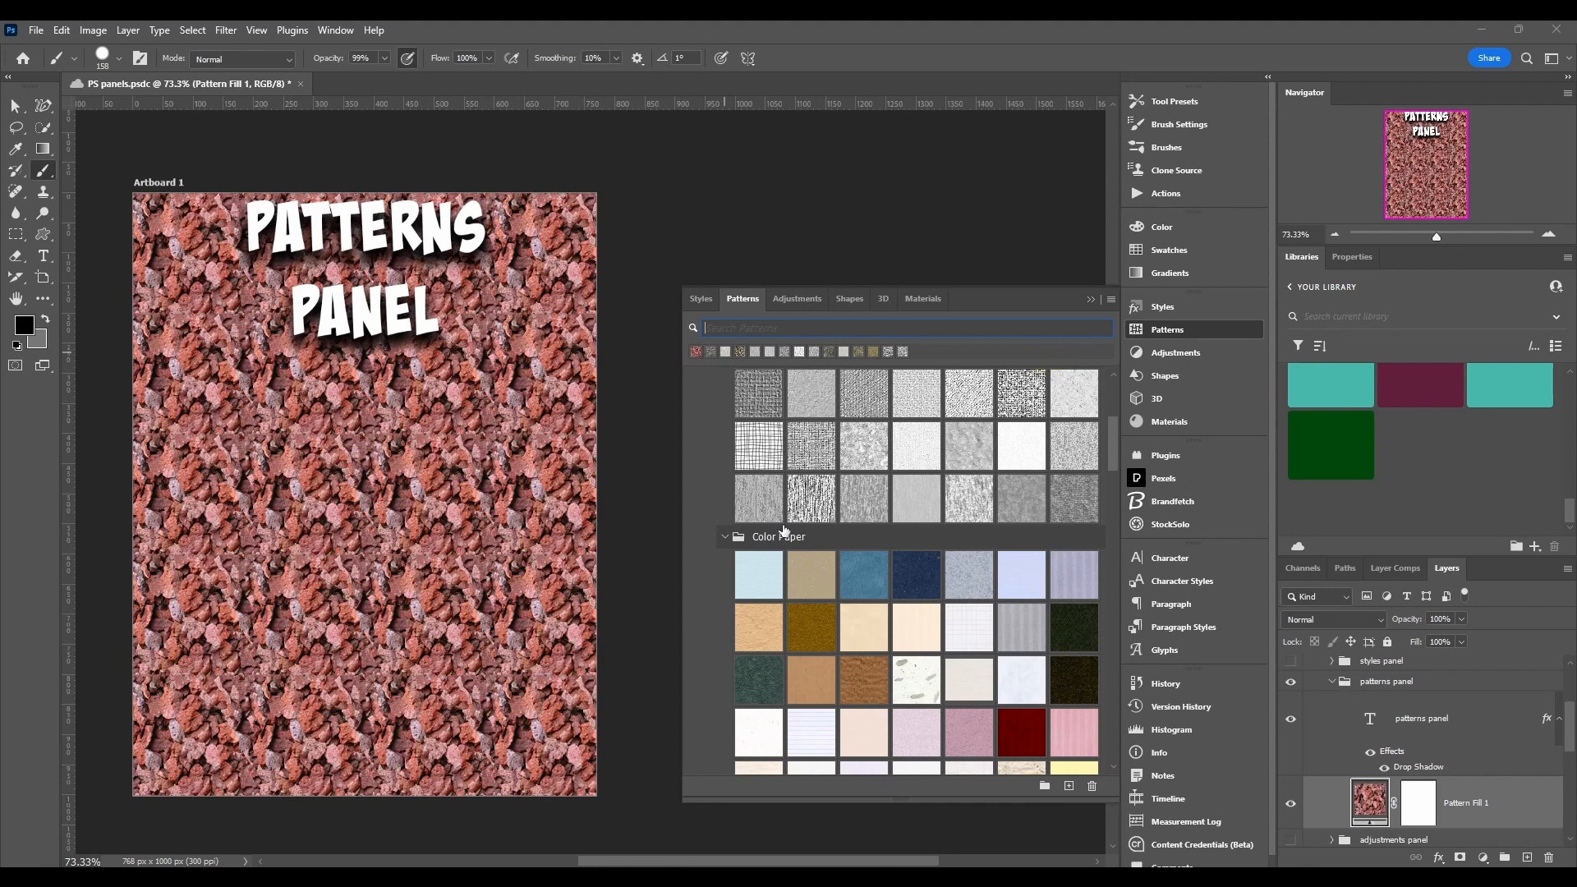
# - Collapse the Legacy Default Patterns, Legacy Patterns, and Legacy Patterns and More groups
pyautogui.scroll(4, 781, 534)
pyautogui.scroll(3, 778, 549)
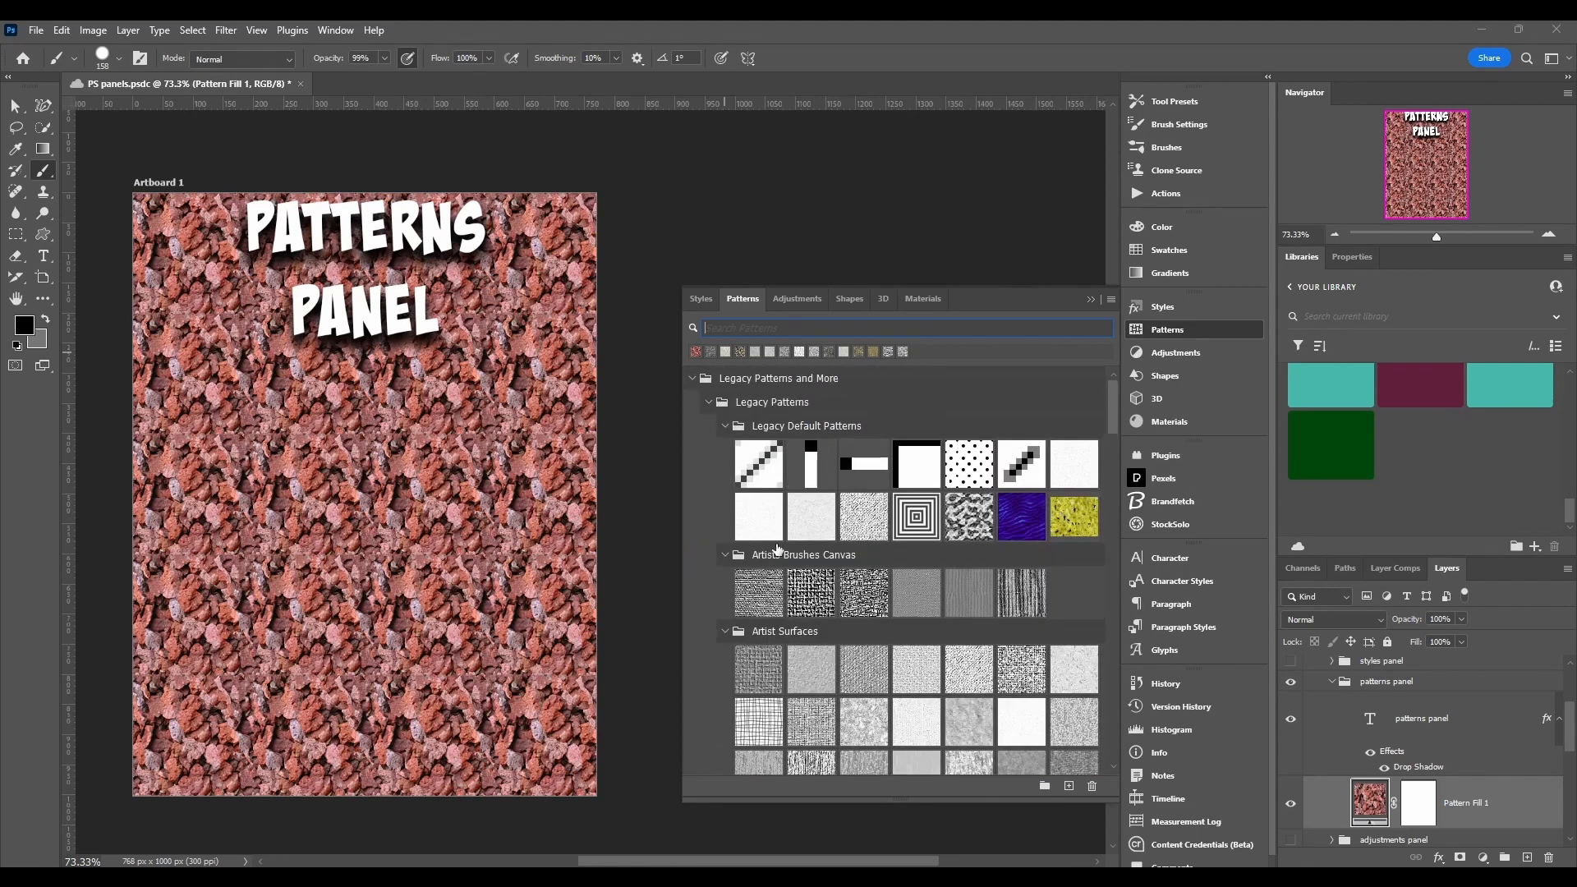
pyautogui.click(726, 427)
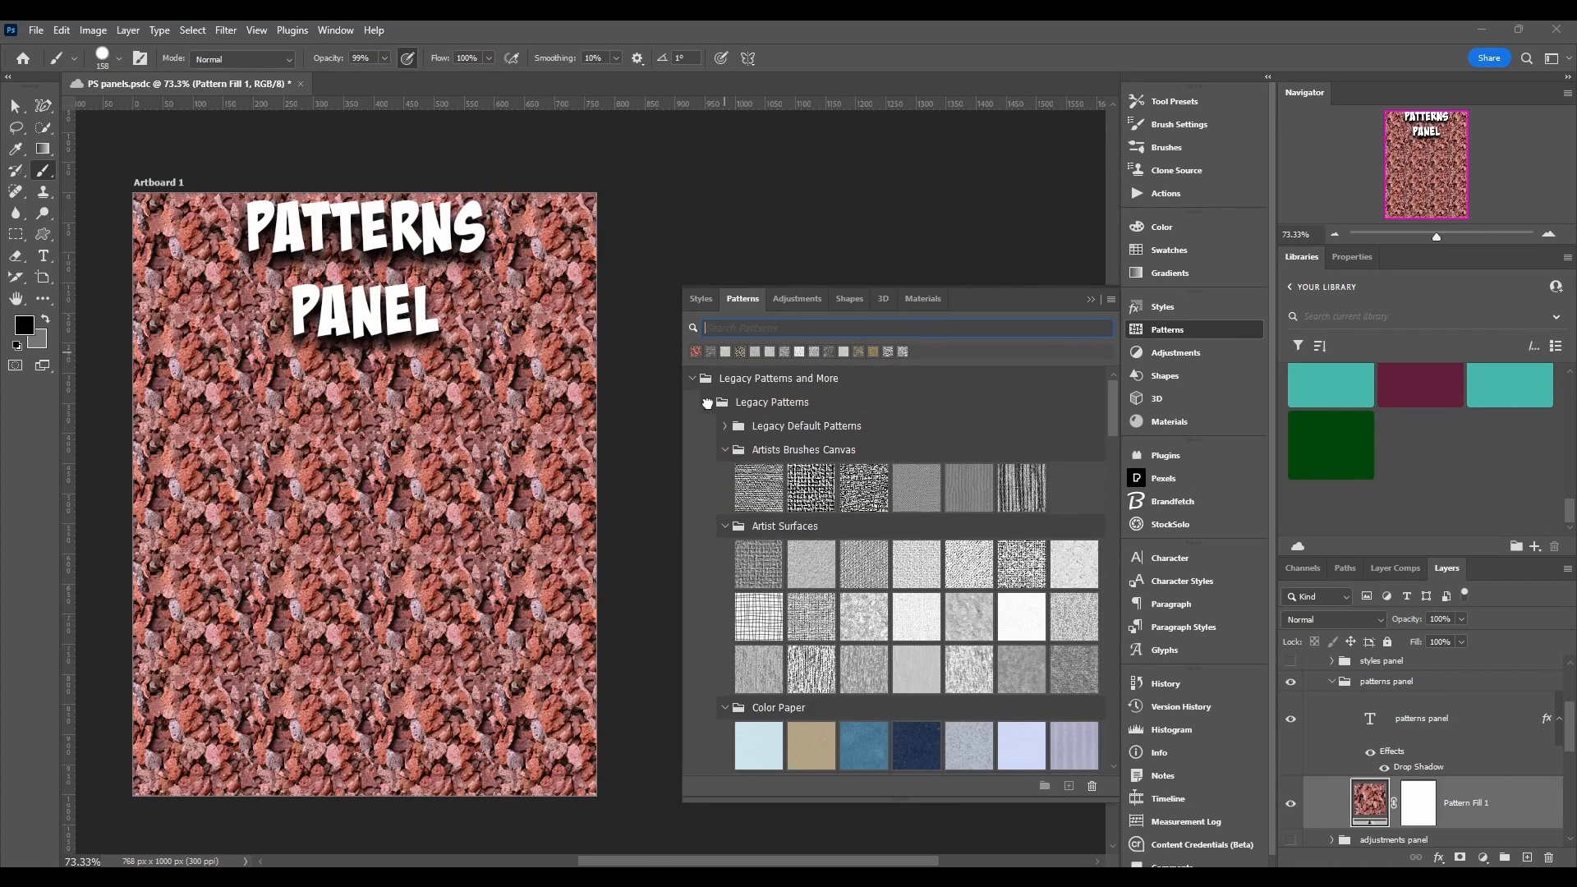
pyautogui.click(707, 402)
pyautogui.click(693, 379)
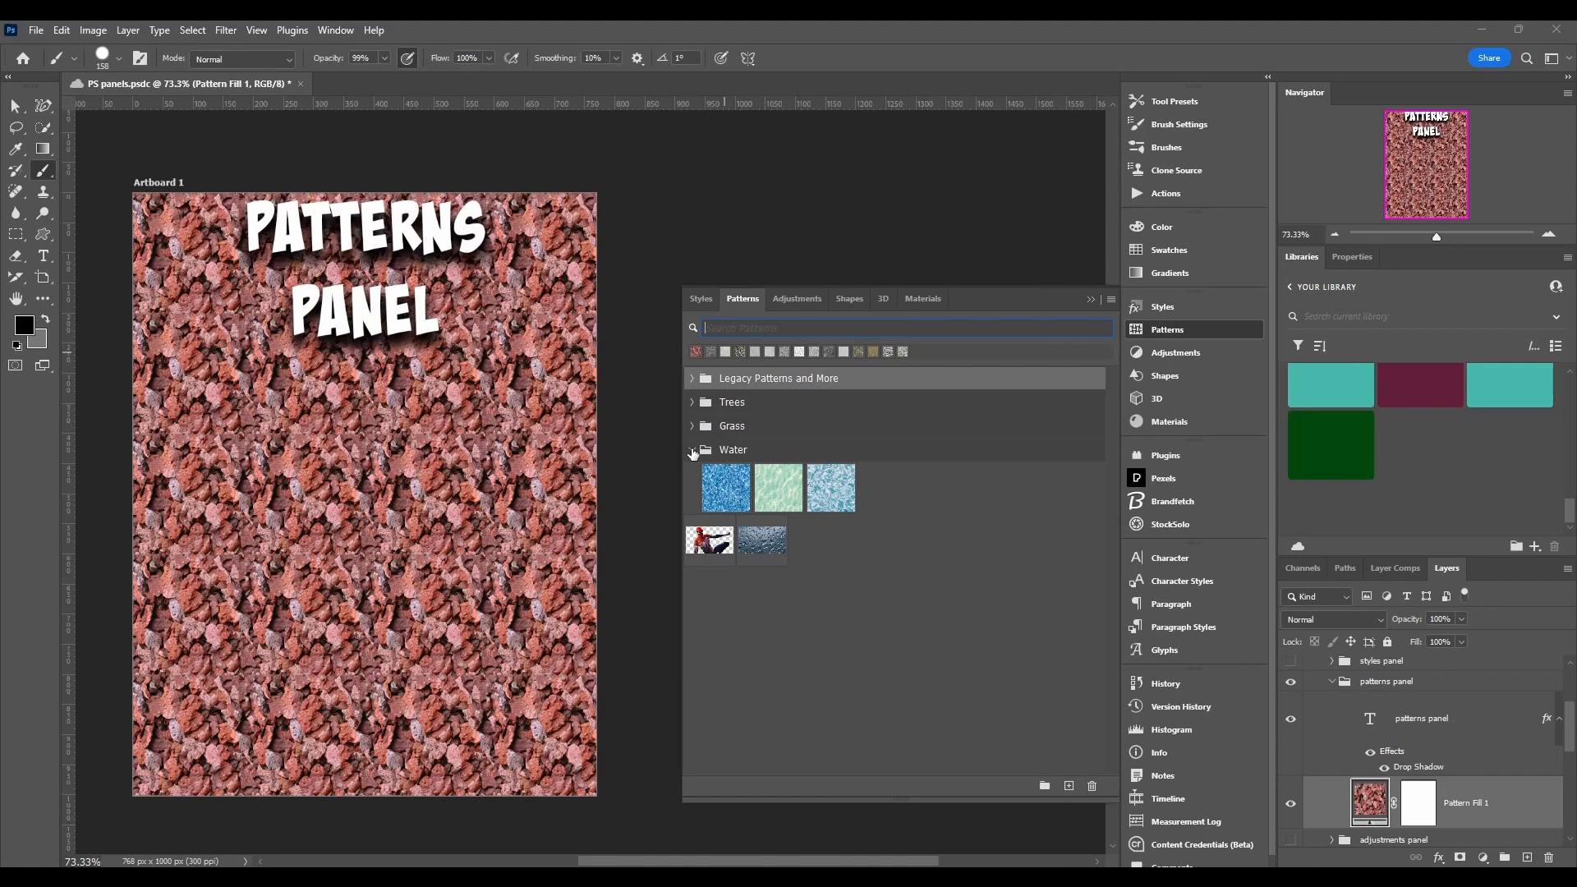
# - Try the three Water patterns on the fill layer and settle on the blue pool pattern
pyautogui.click(728, 489)
pyautogui.click(779, 489)
pyautogui.click(832, 489)
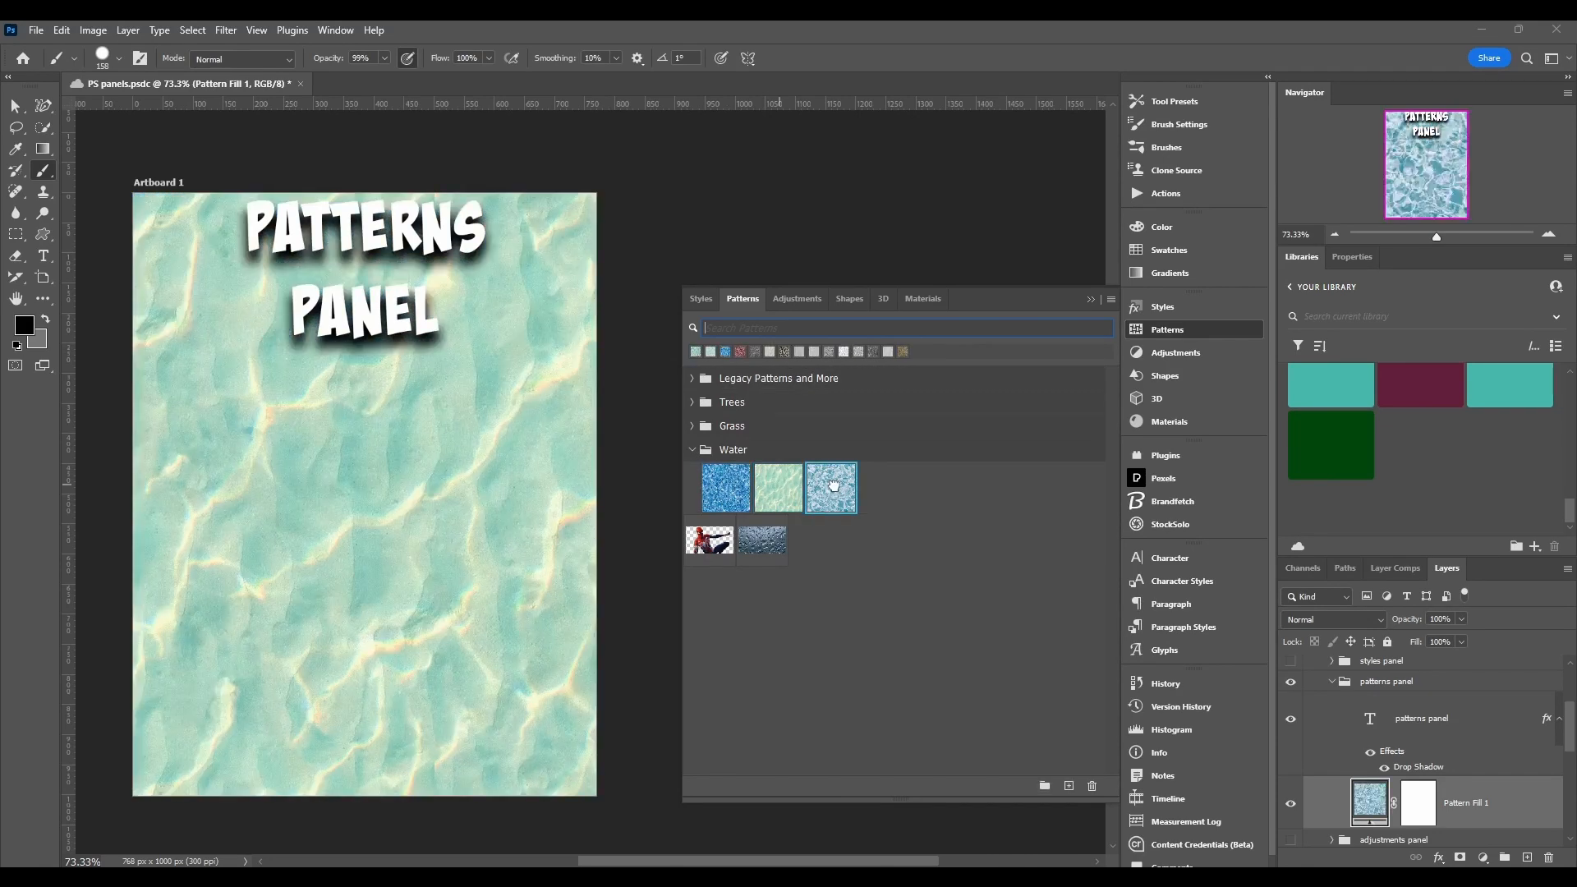
pyautogui.click(738, 484)
# - Open the names of the blue pool pattern and the Legacy Patterns and More group for renaming, and cancel
pyautogui.click(752, 450)
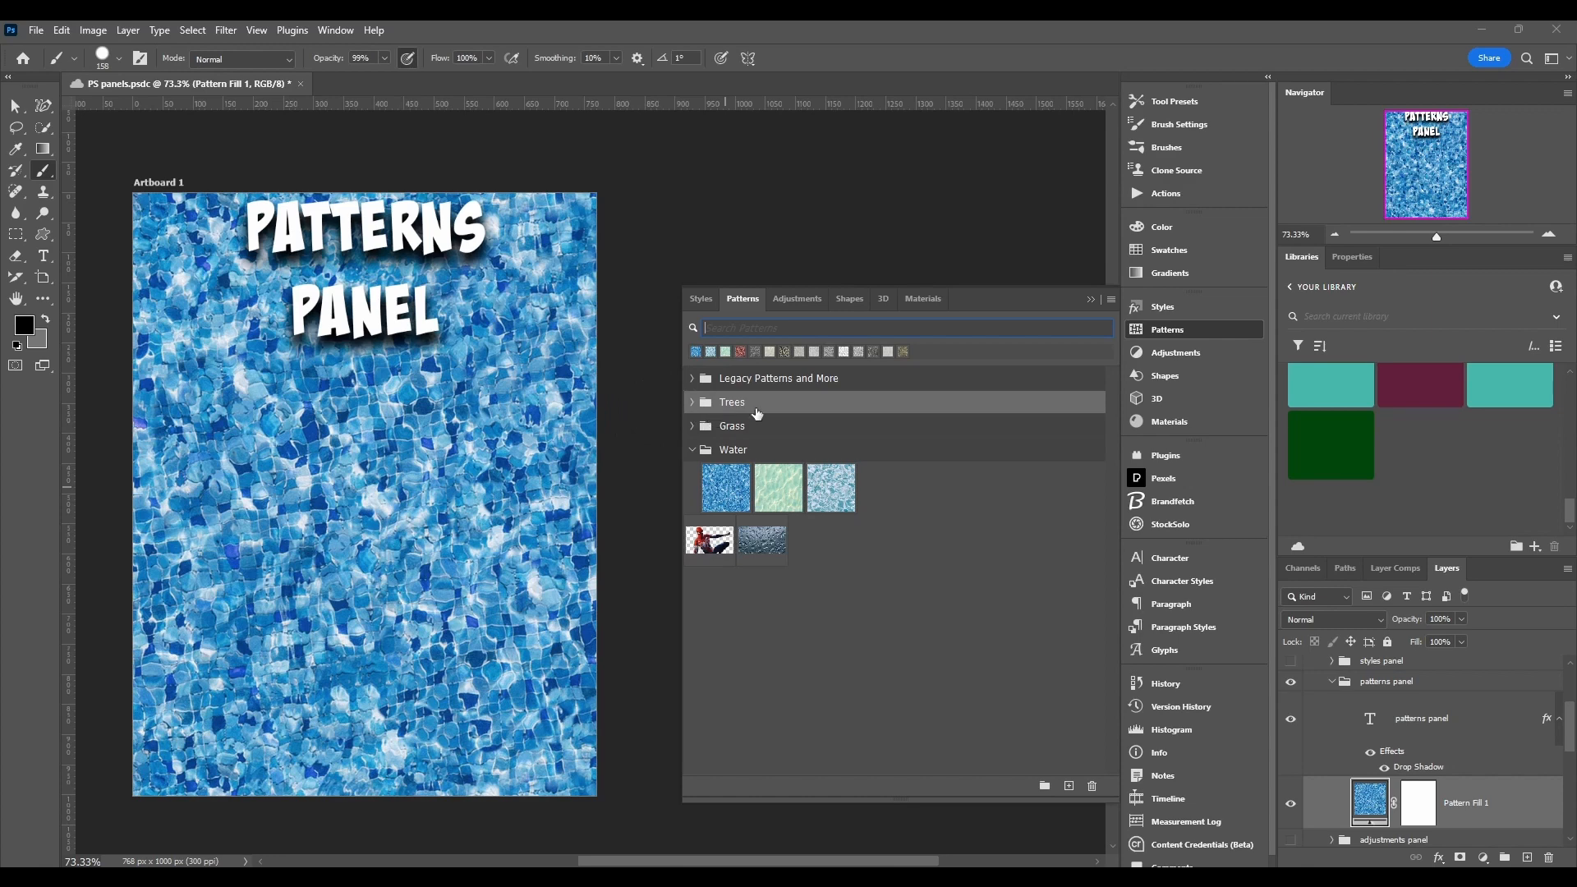
pyautogui.doubleClick(732, 490)
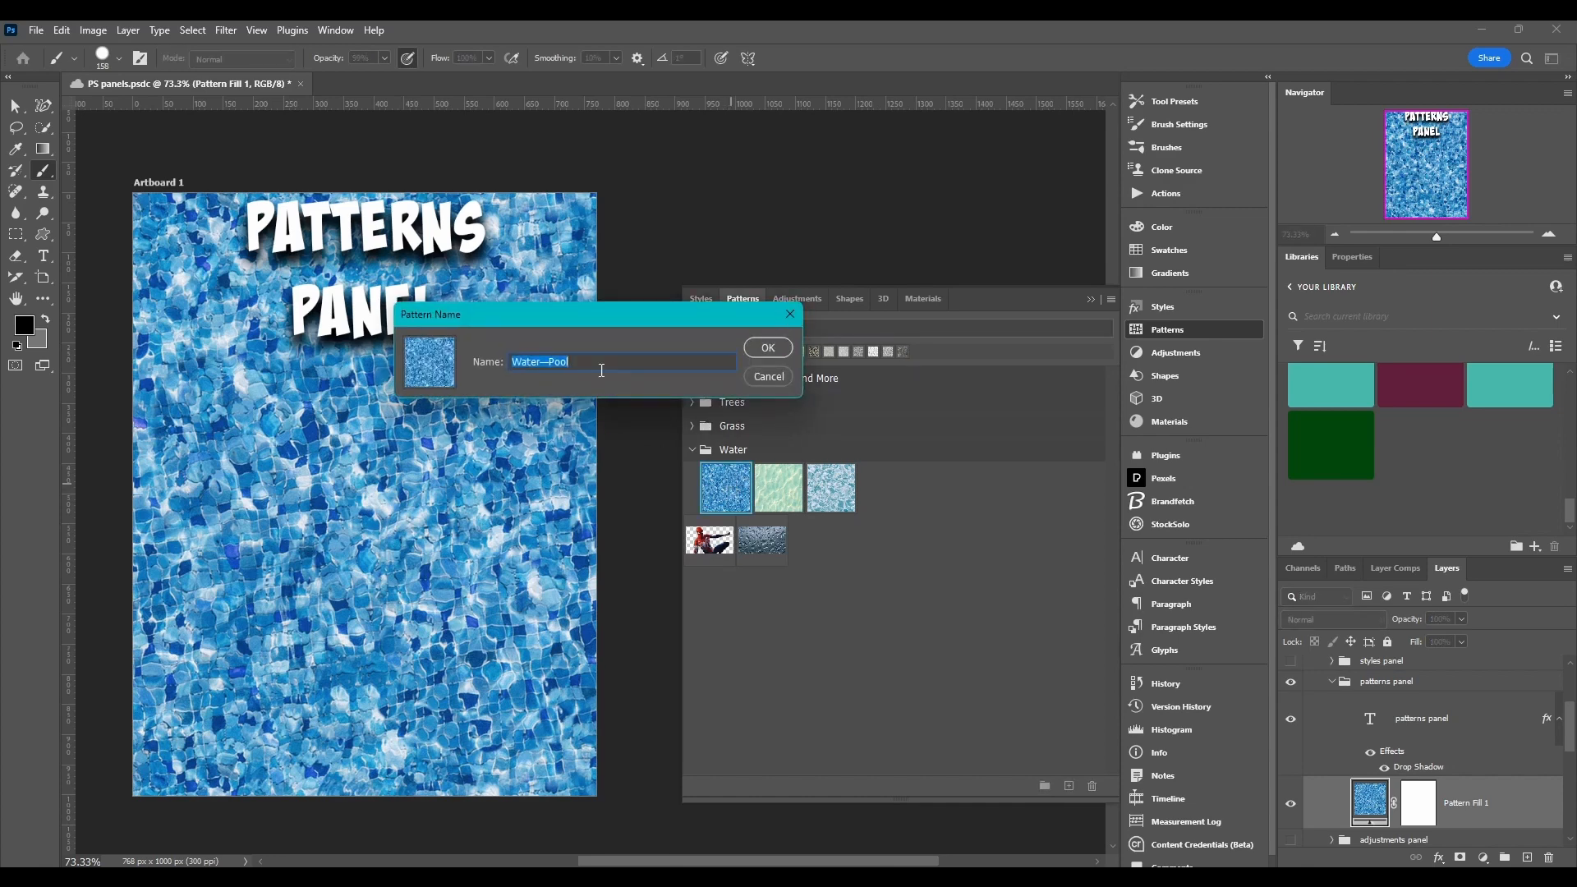
pyautogui.click(789, 317)
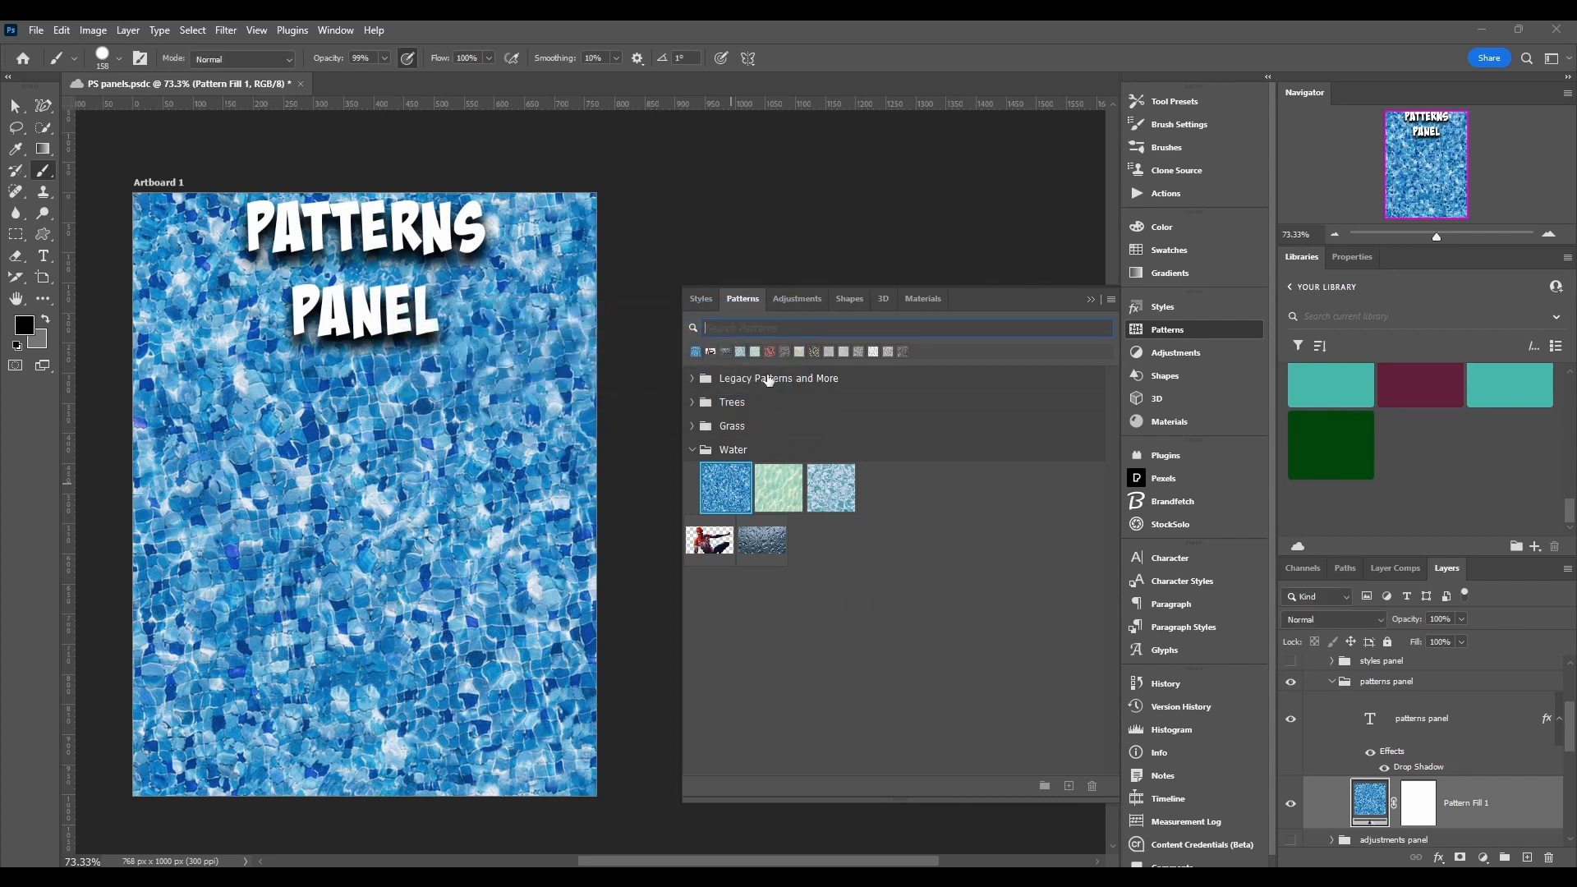
pyautogui.doubleClick(761, 379)
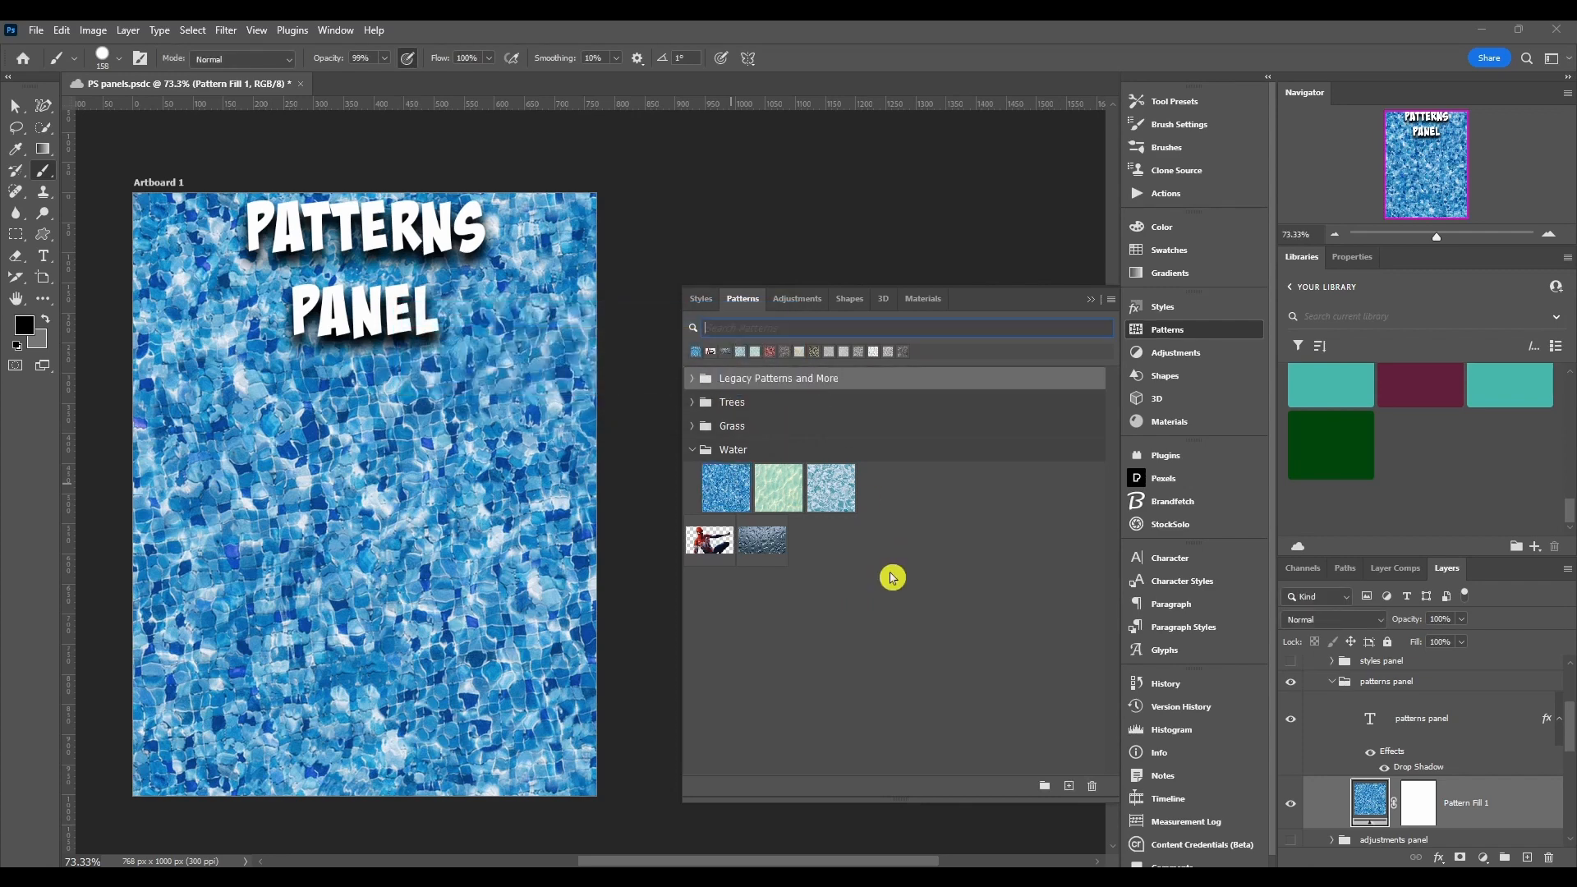
# - Create an ungrouped, top-level pattern group named test in the Patterns panel
pyautogui.click(850, 716)
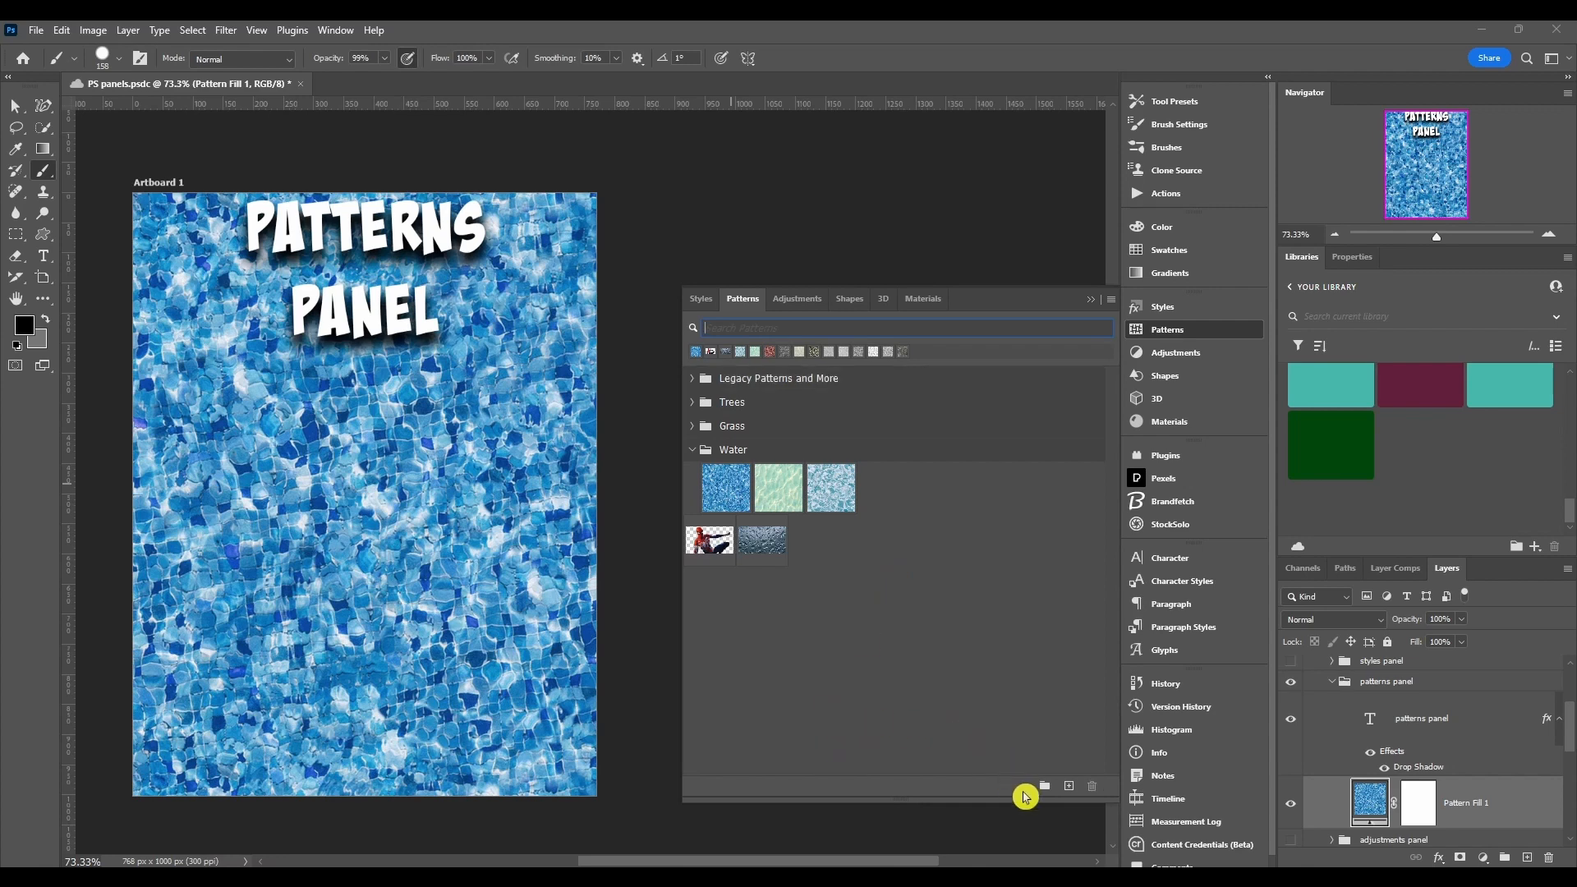
pyautogui.click(1045, 787)
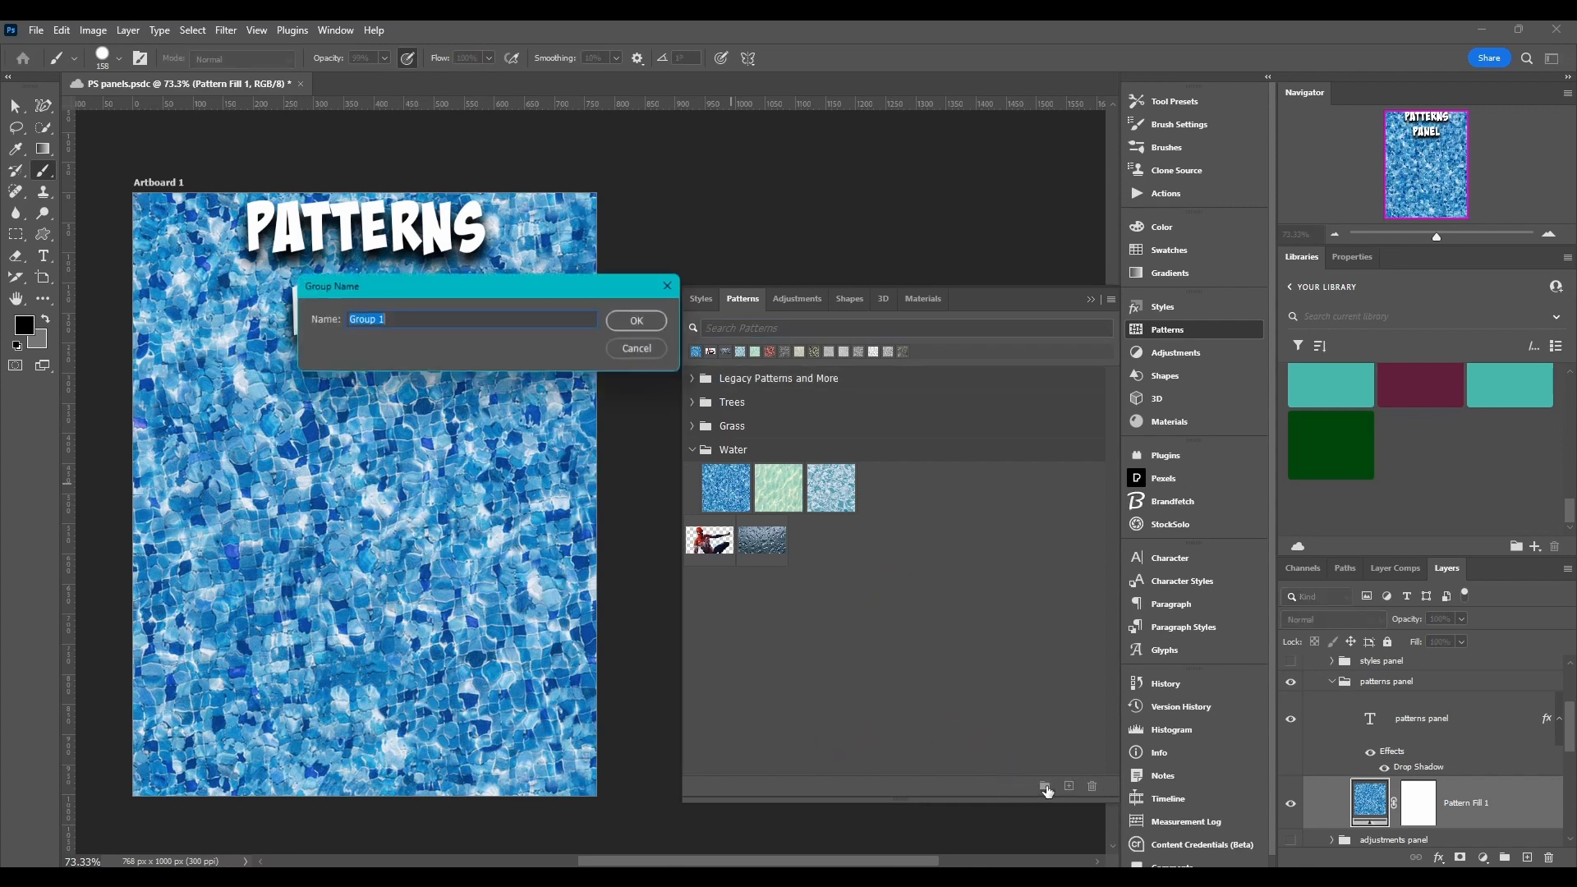
pyautogui.moveTo(443, 297); pyautogui.dragTo(479, 313)
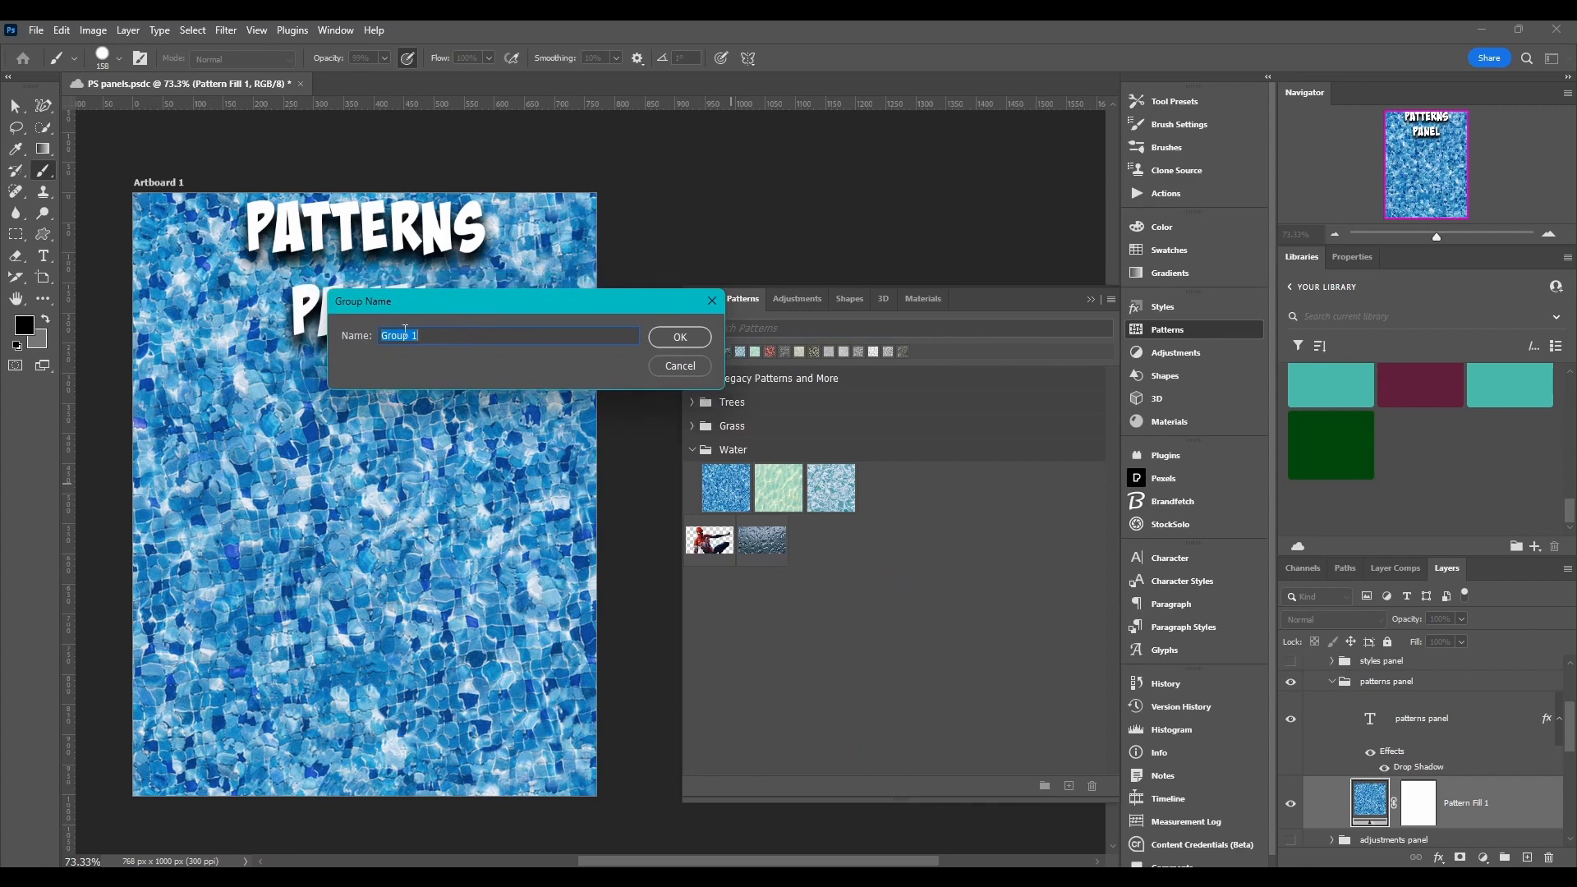
pyautogui.write('test')
pyautogui.click(661, 339)
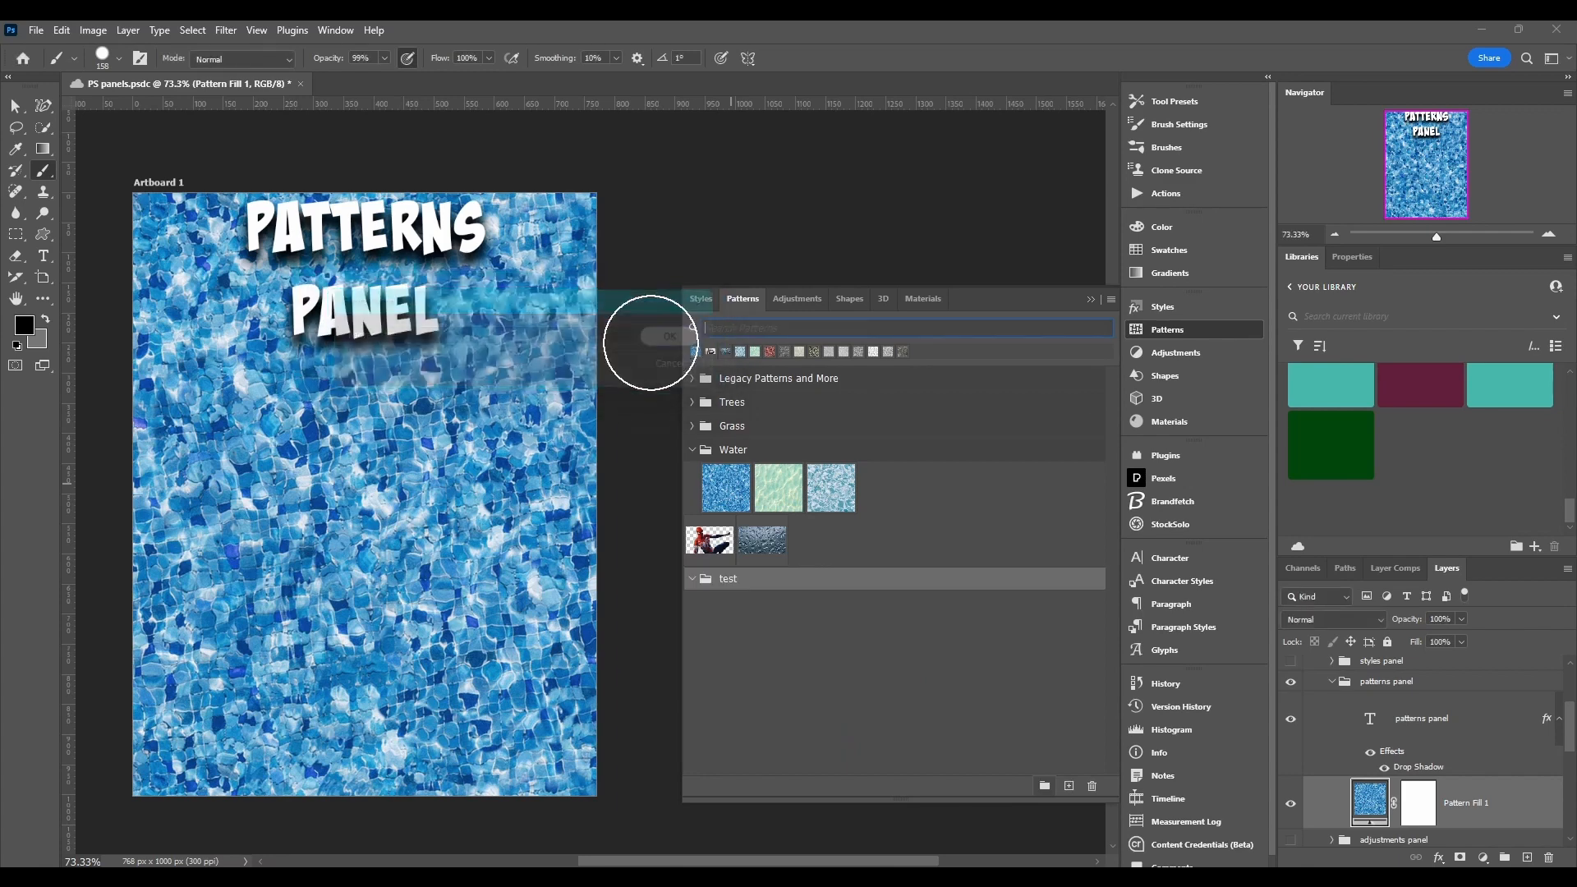
pyautogui.click(693, 578)
pyautogui.click(702, 585)
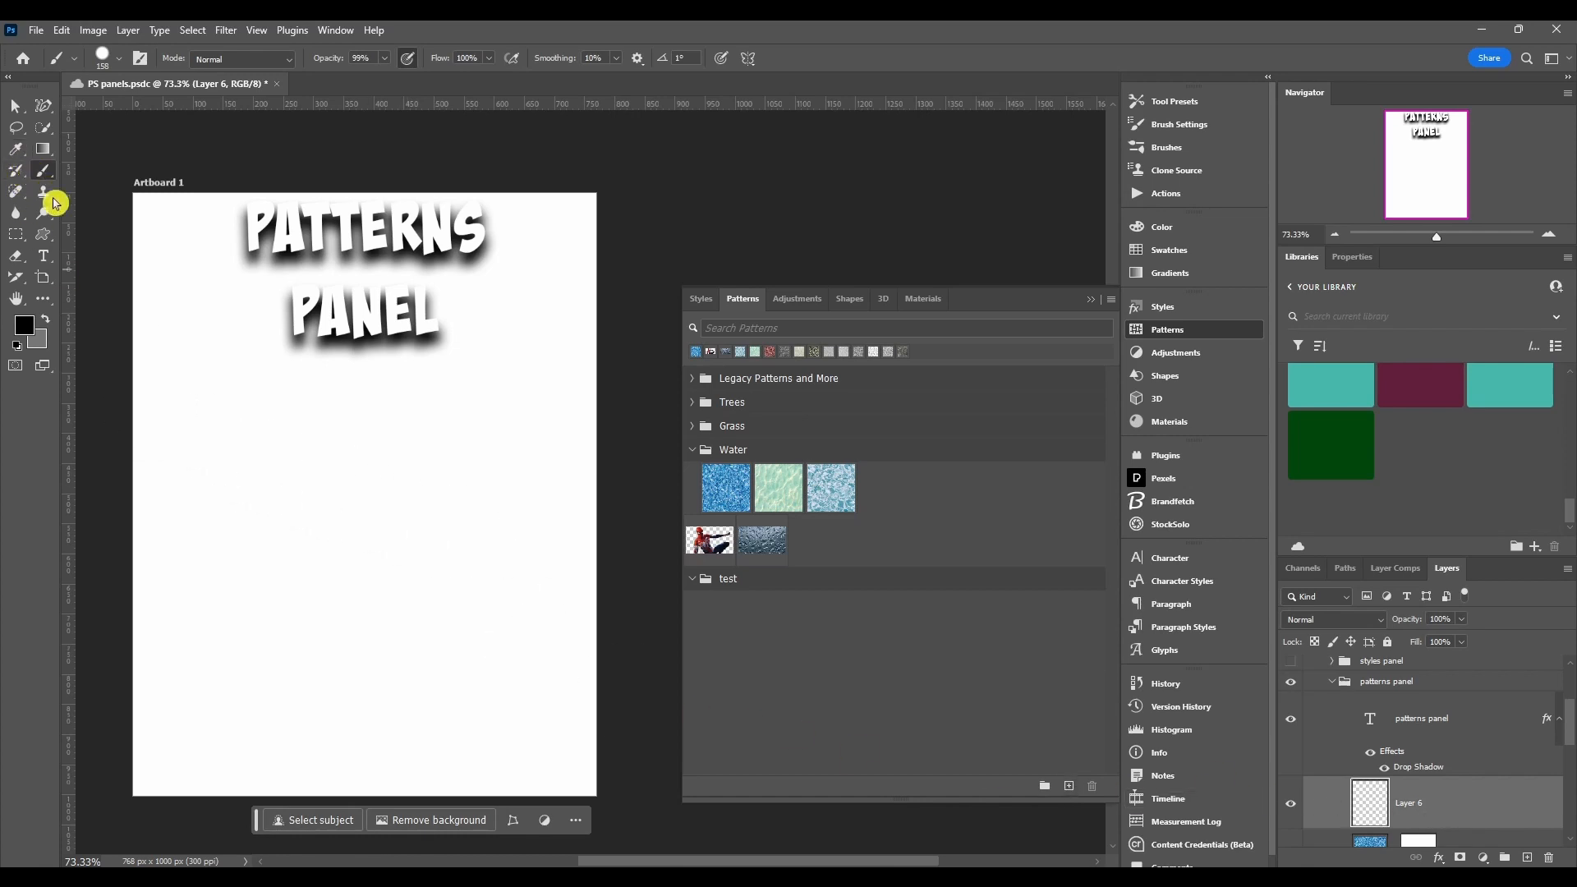
# - Paint twelve black dots on Layer 6 in four rows of three across the artboard, and save the document
pyautogui.click(186, 281)
pyautogui.click(333, 278)
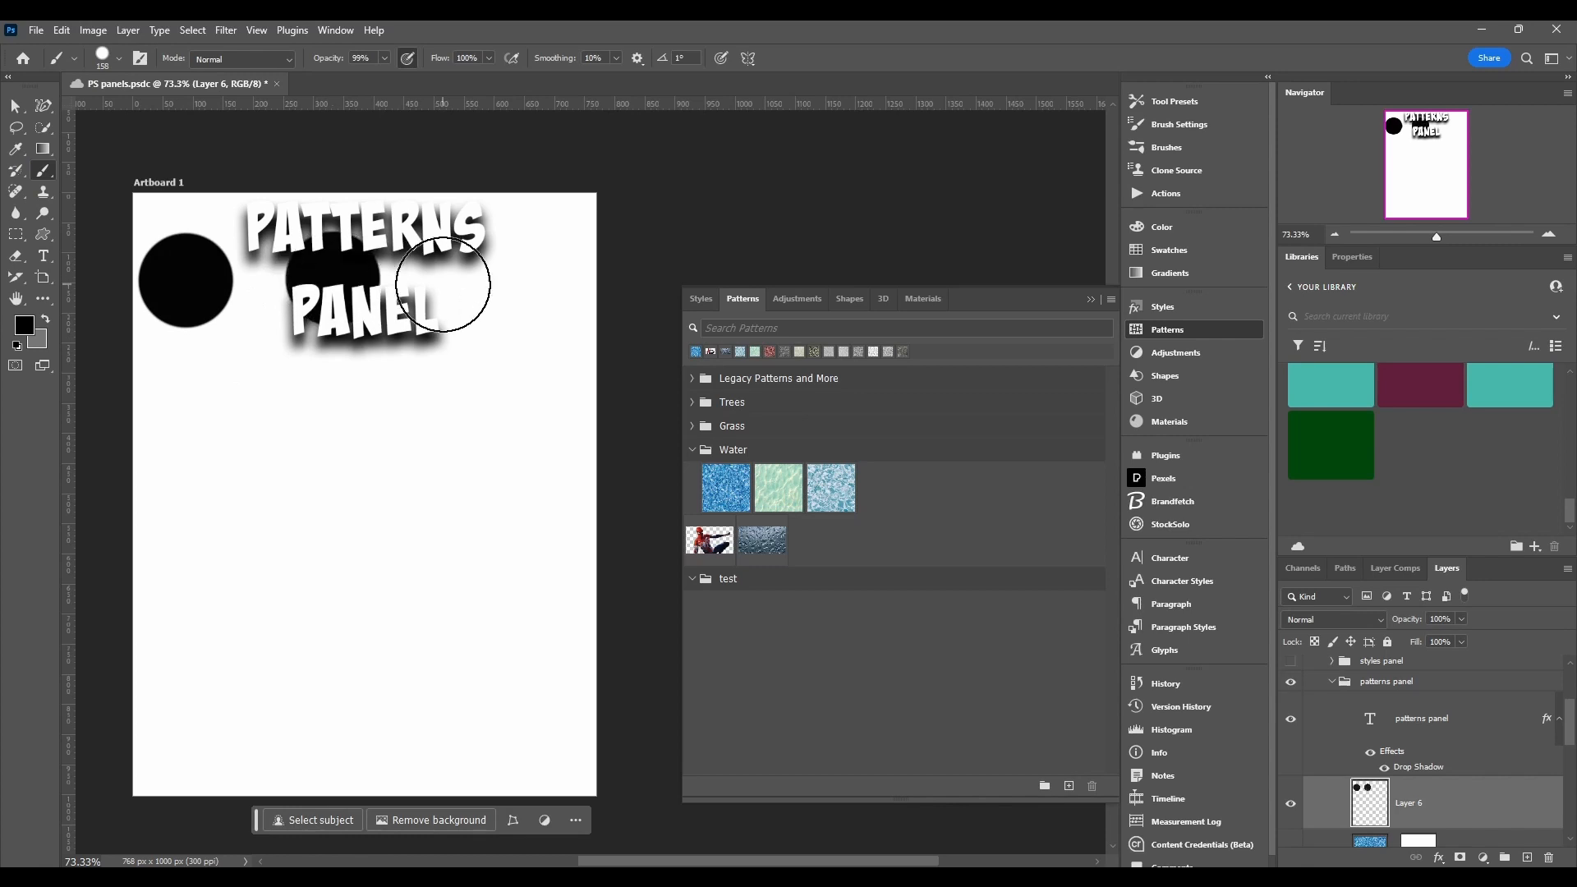
pyautogui.click(508, 280)
pyautogui.click(514, 457)
pyautogui.click(327, 461)
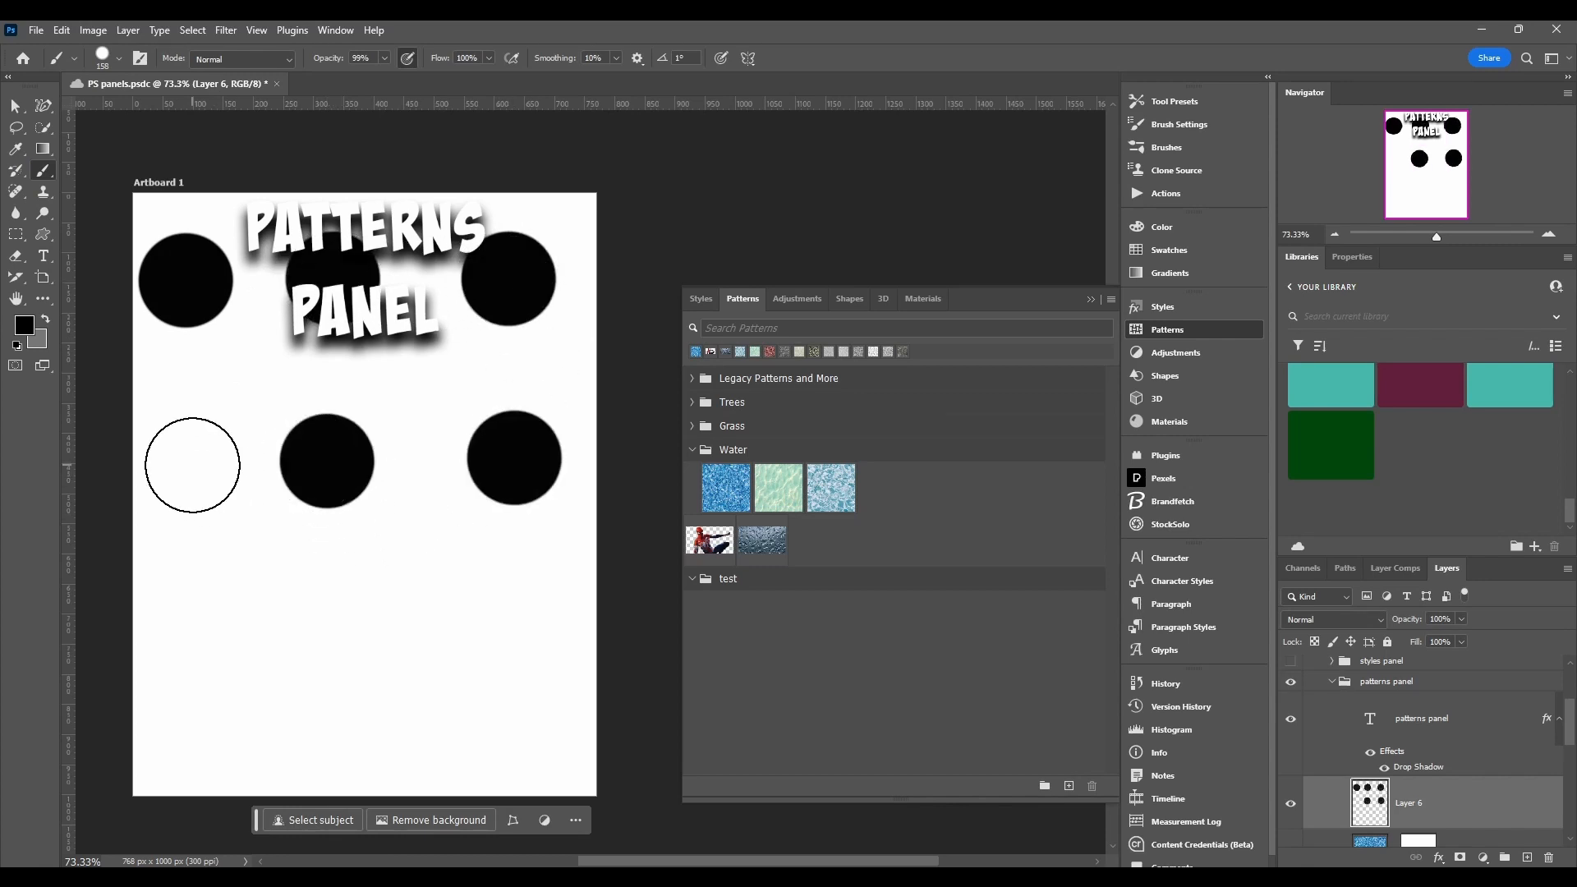
pyautogui.click(192, 465)
pyautogui.click(188, 602)
pyautogui.click(342, 605)
pyautogui.click(516, 622)
pyautogui.click(522, 713)
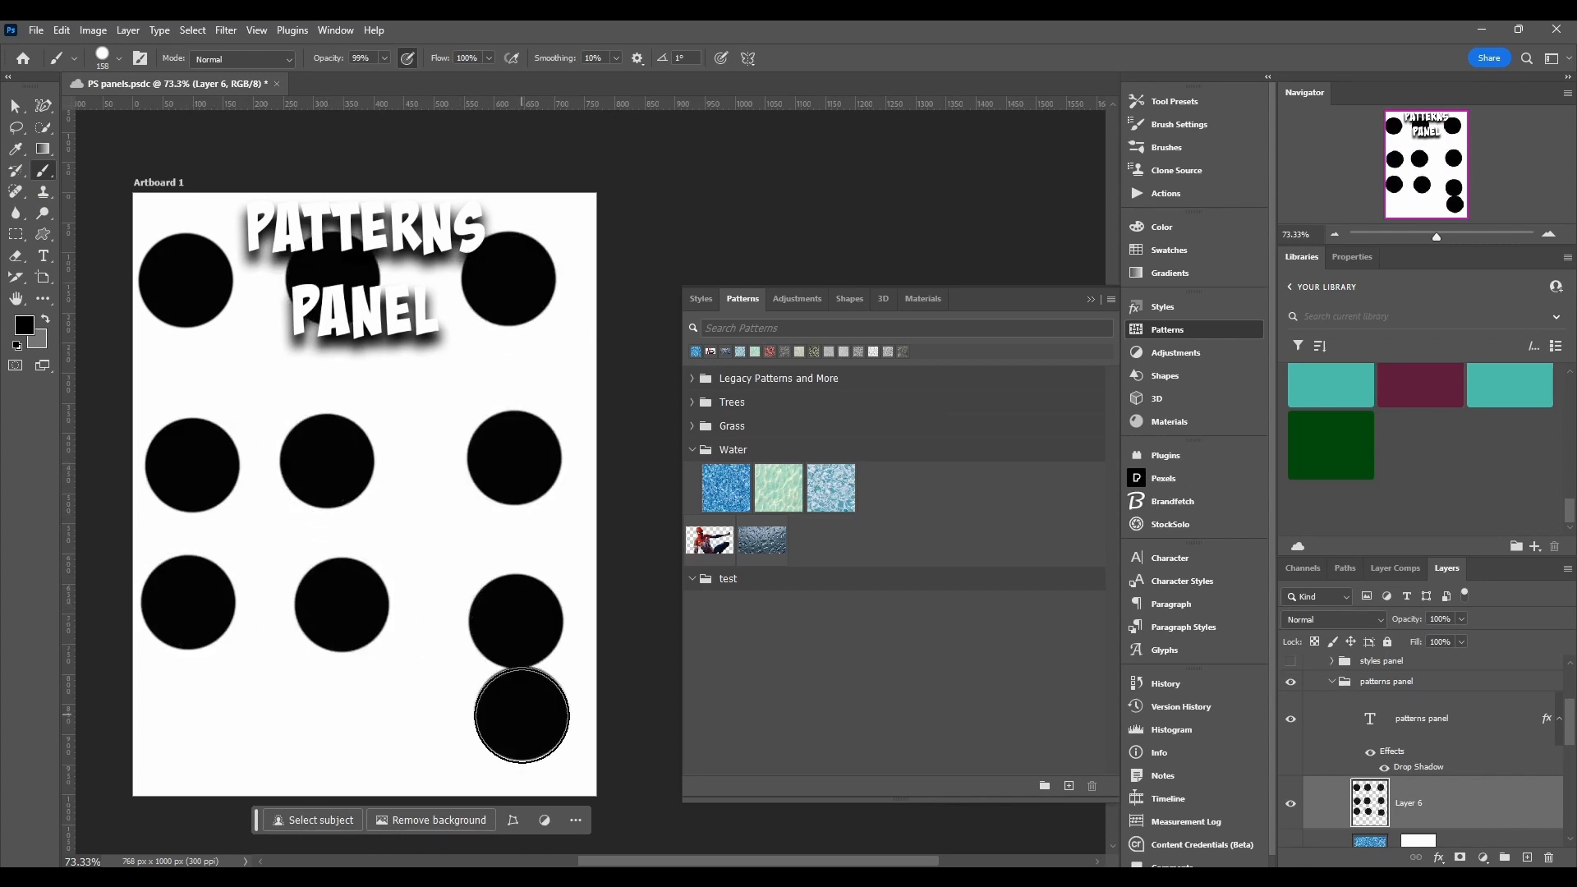
pyautogui.hotkey('ctrl', 'z')
pyautogui.click(515, 745)
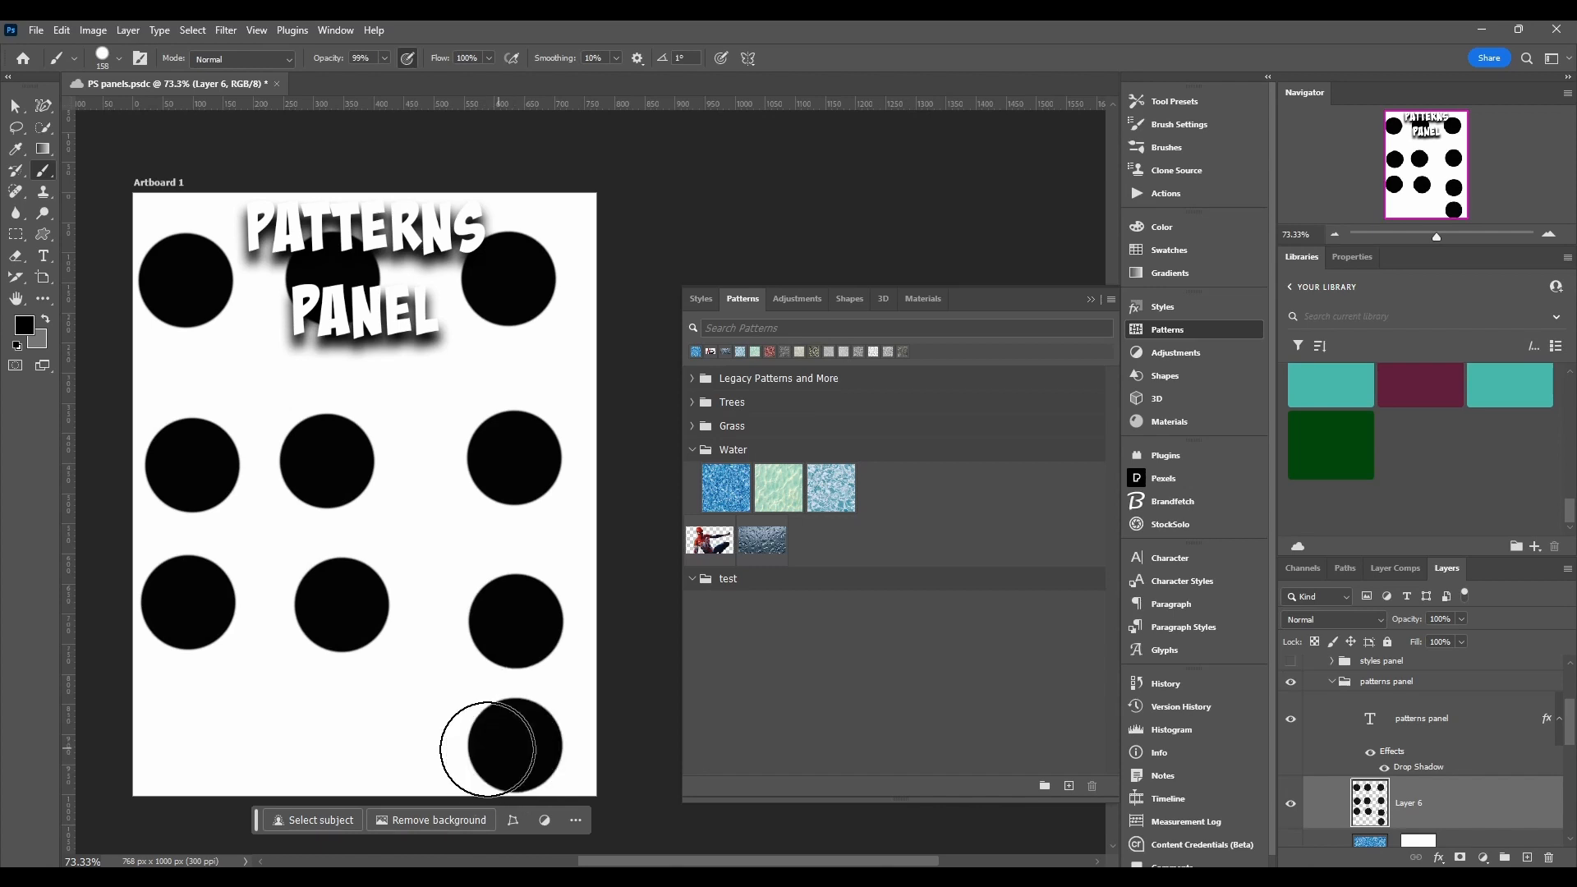
pyautogui.click(336, 752)
pyautogui.click(203, 749)
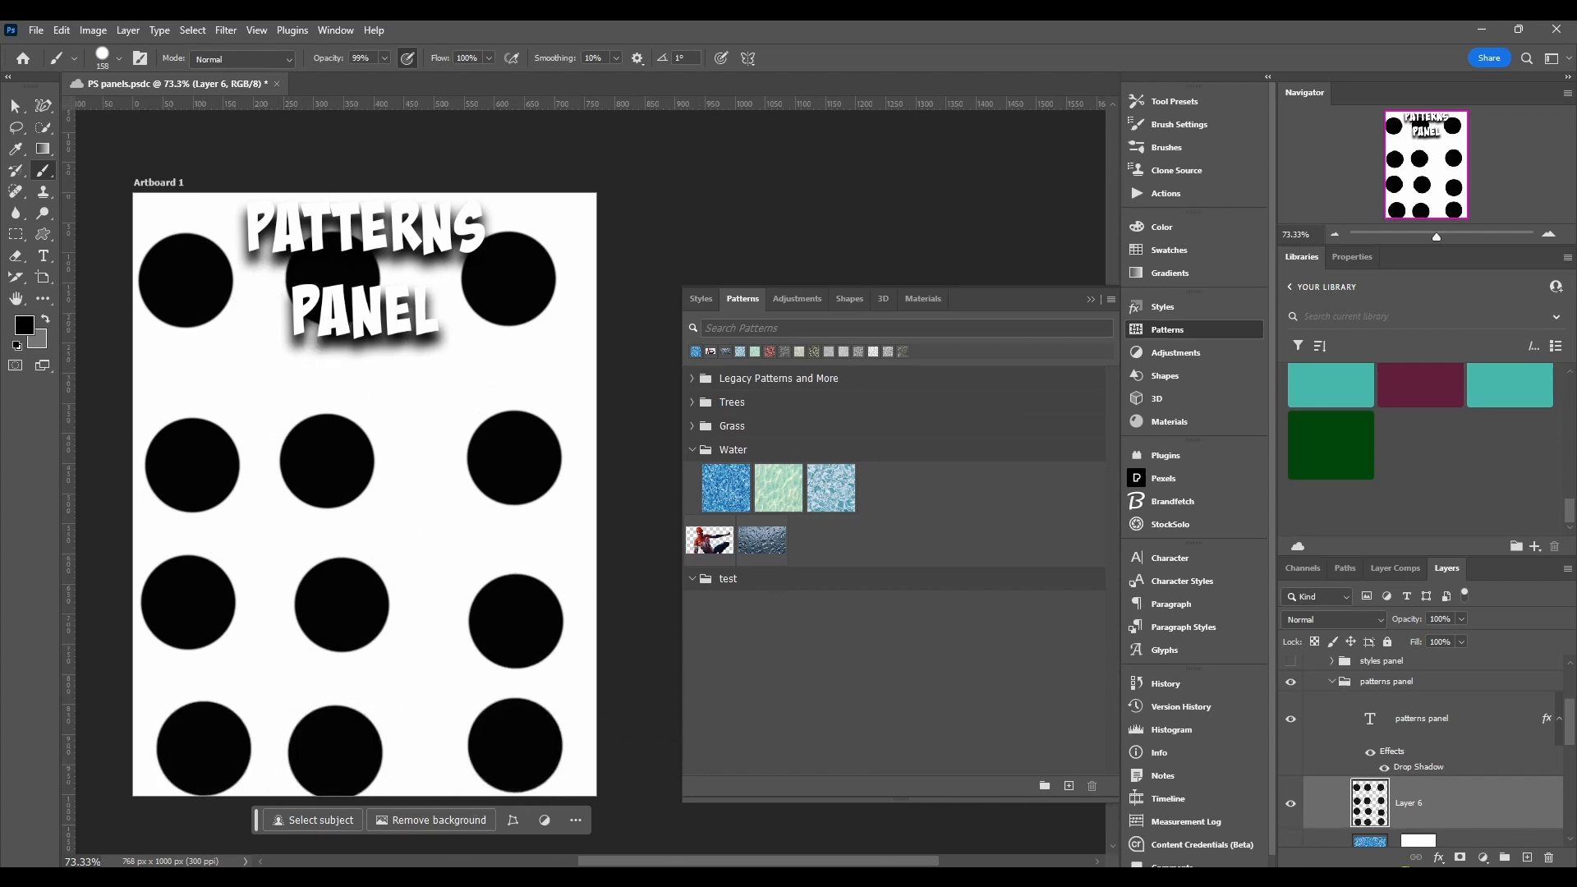
pyautogui.hotkey('ctrl', 's')
# - Create a new pattern named test from the dotted artboard inside the test group
pyautogui.click(1068, 786)
pyautogui.write('test')
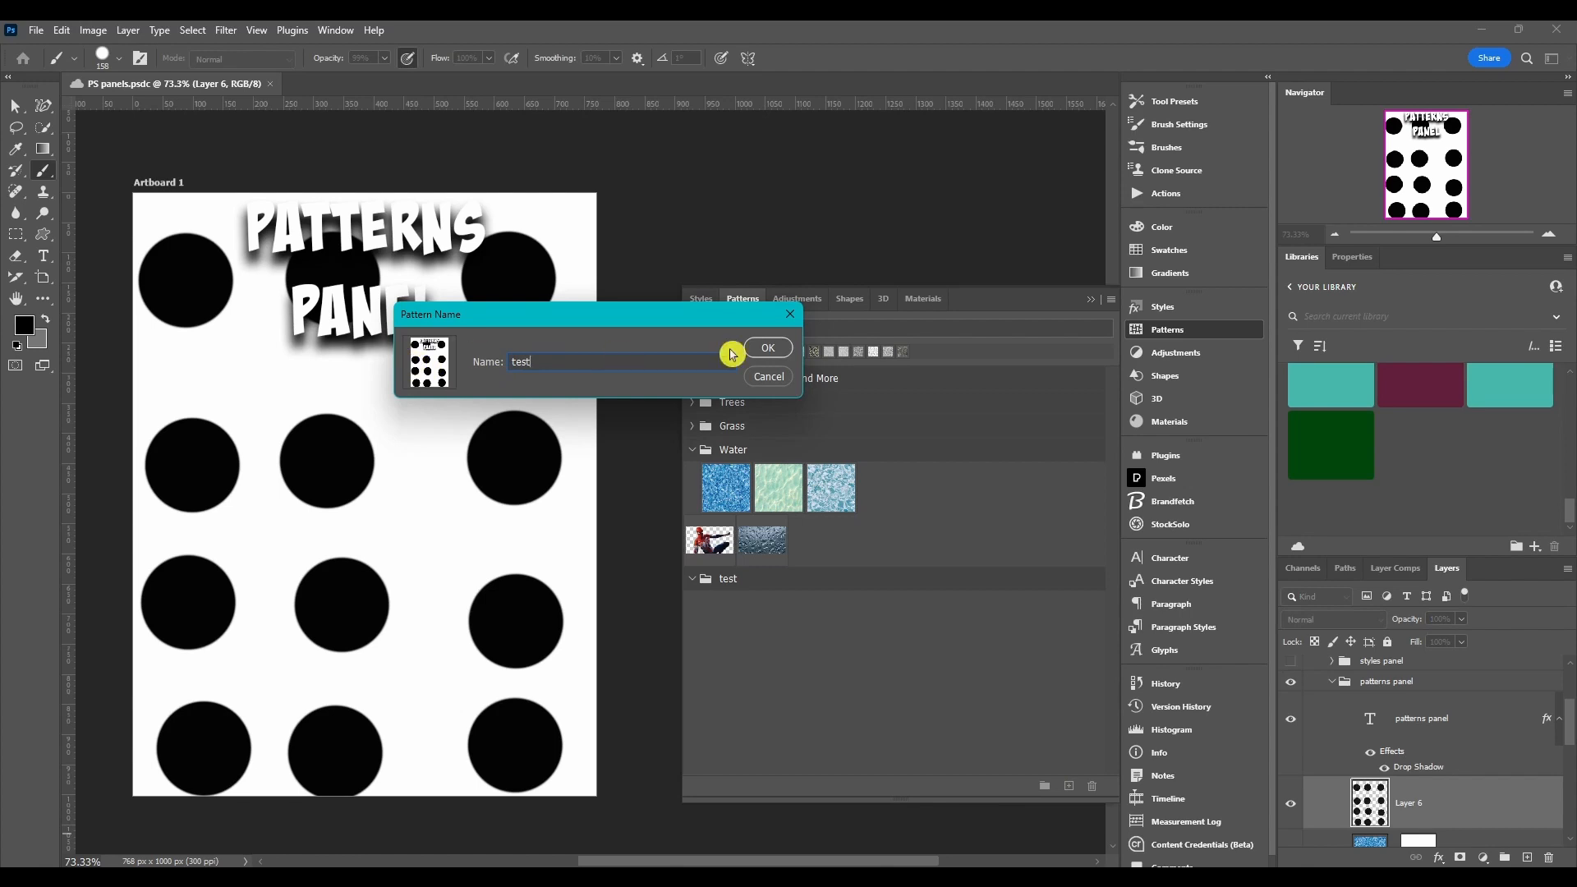
pyautogui.click(764, 349)
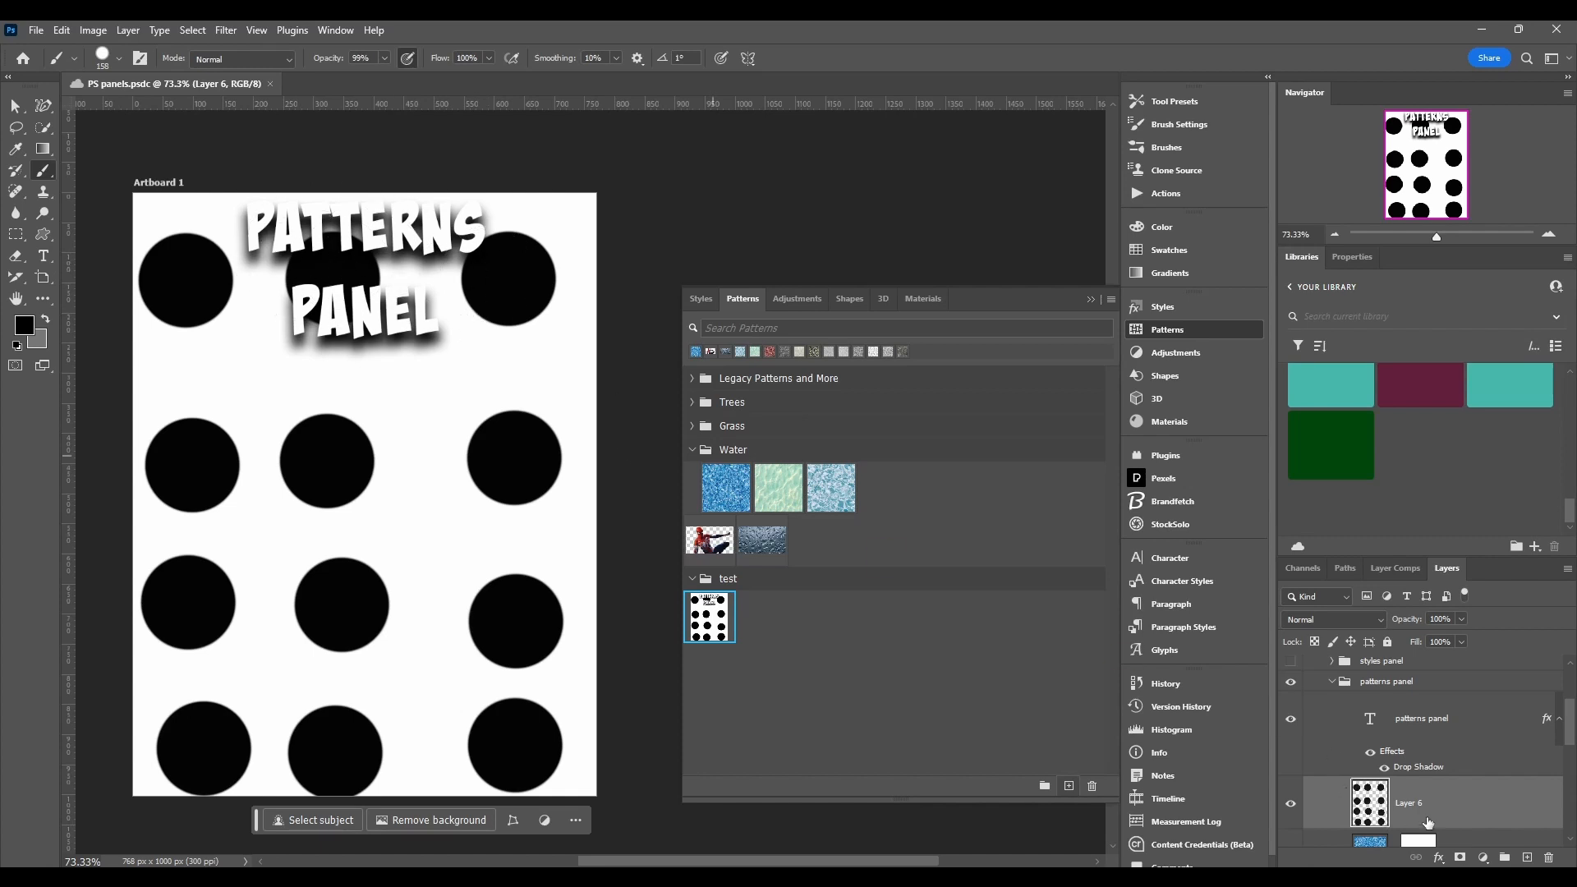
# - Hide the patterns panel text layer, open the naming of another new pattern, and cancel
pyautogui.click(1292, 720)
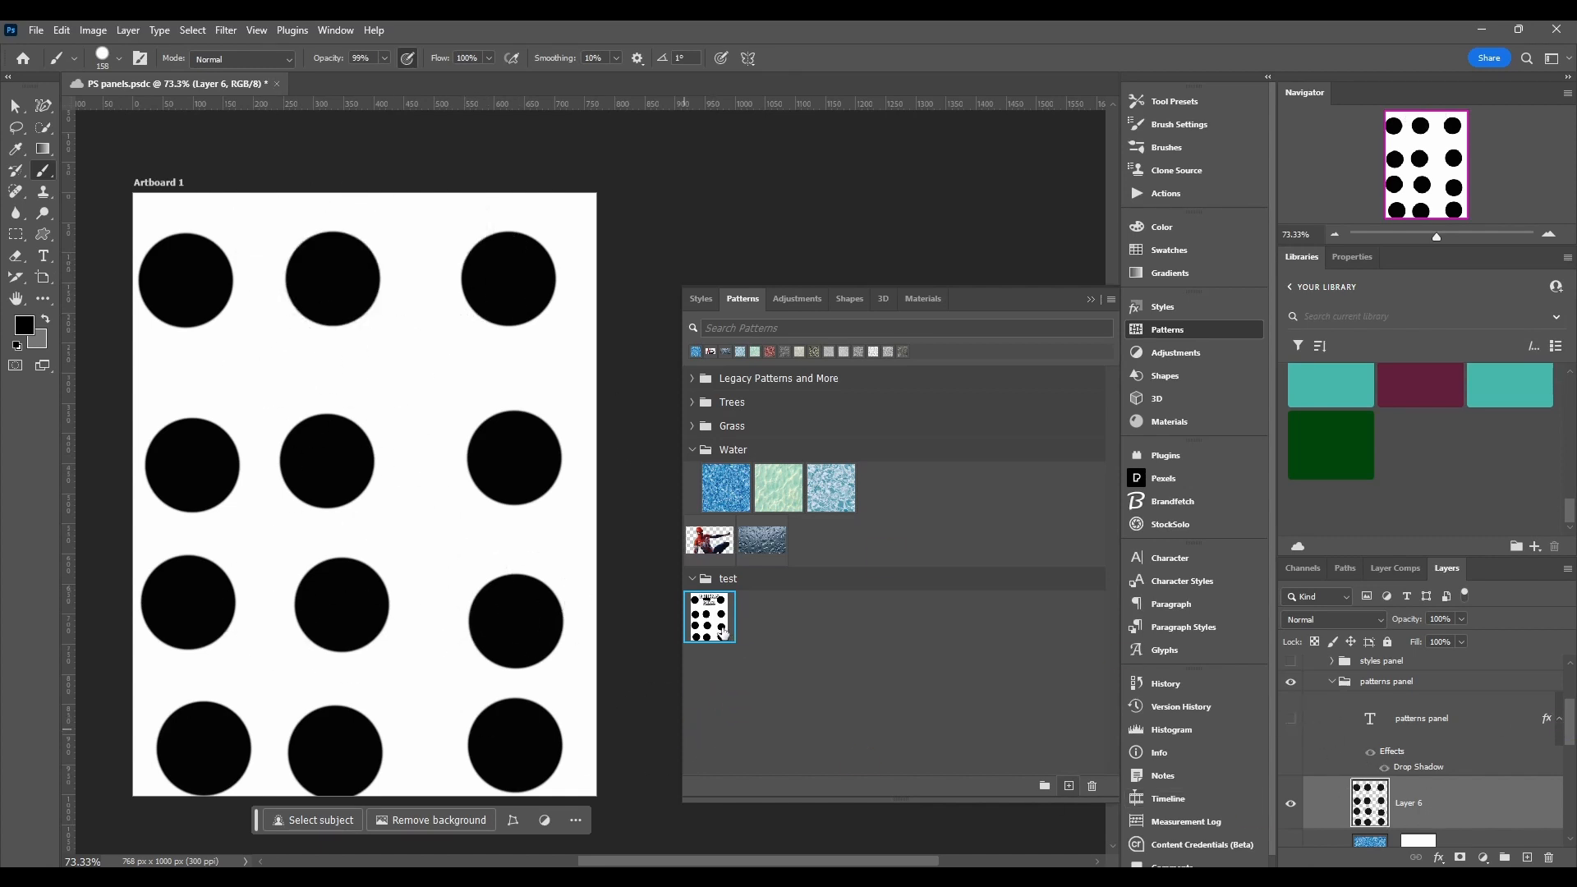
pyautogui.click(1070, 787)
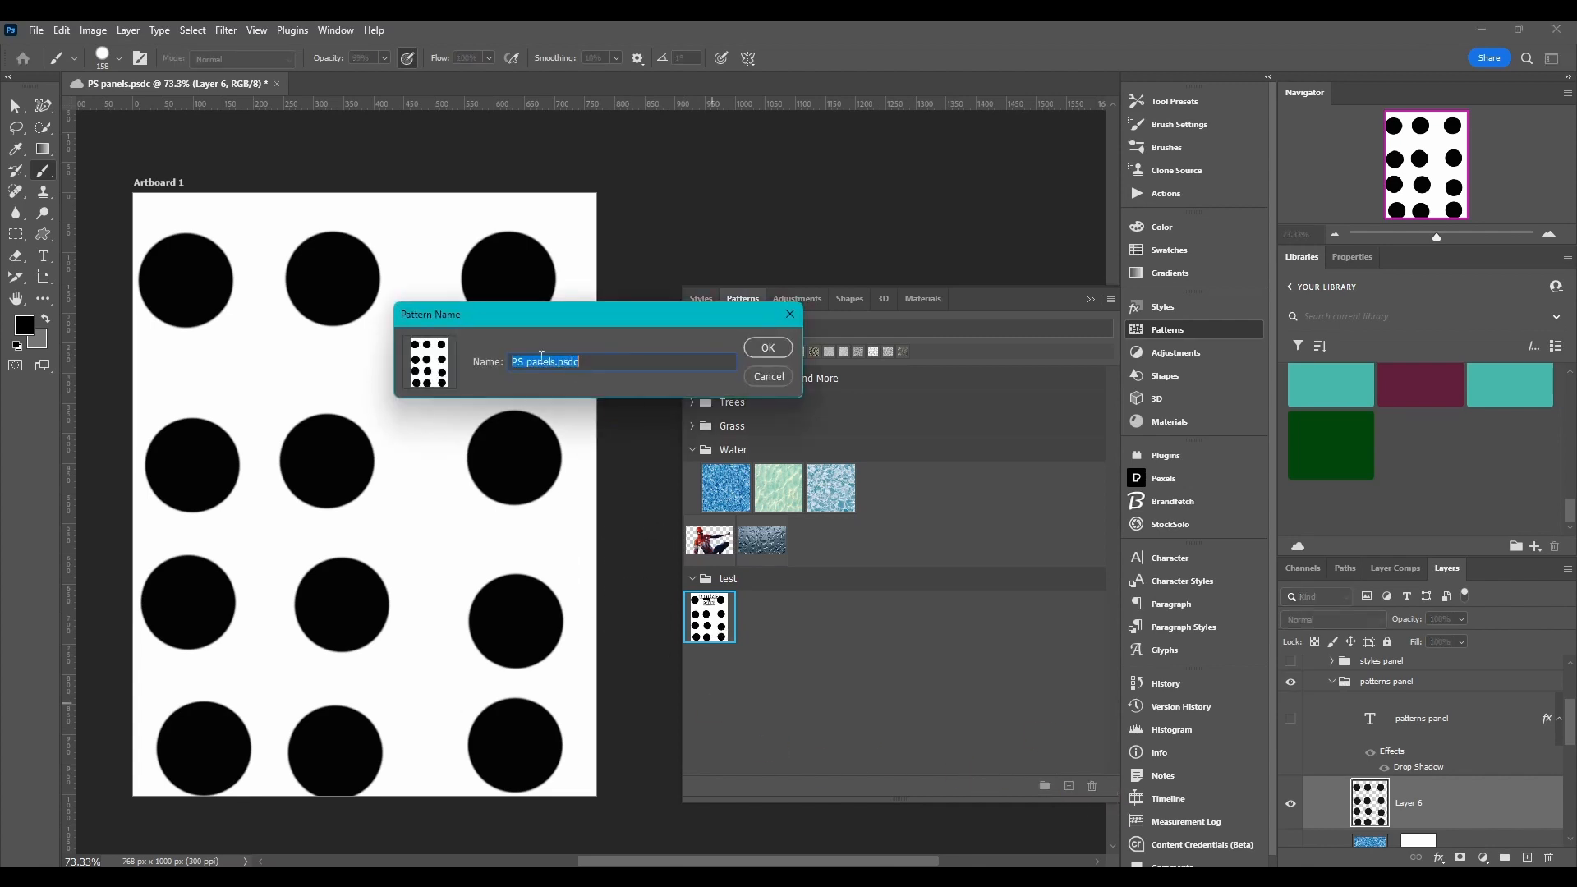
pyautogui.click(786, 326)
# - Open Define Pattern for the dots-only artboard and cancel without naming the pattern
pyautogui.click(62, 29)
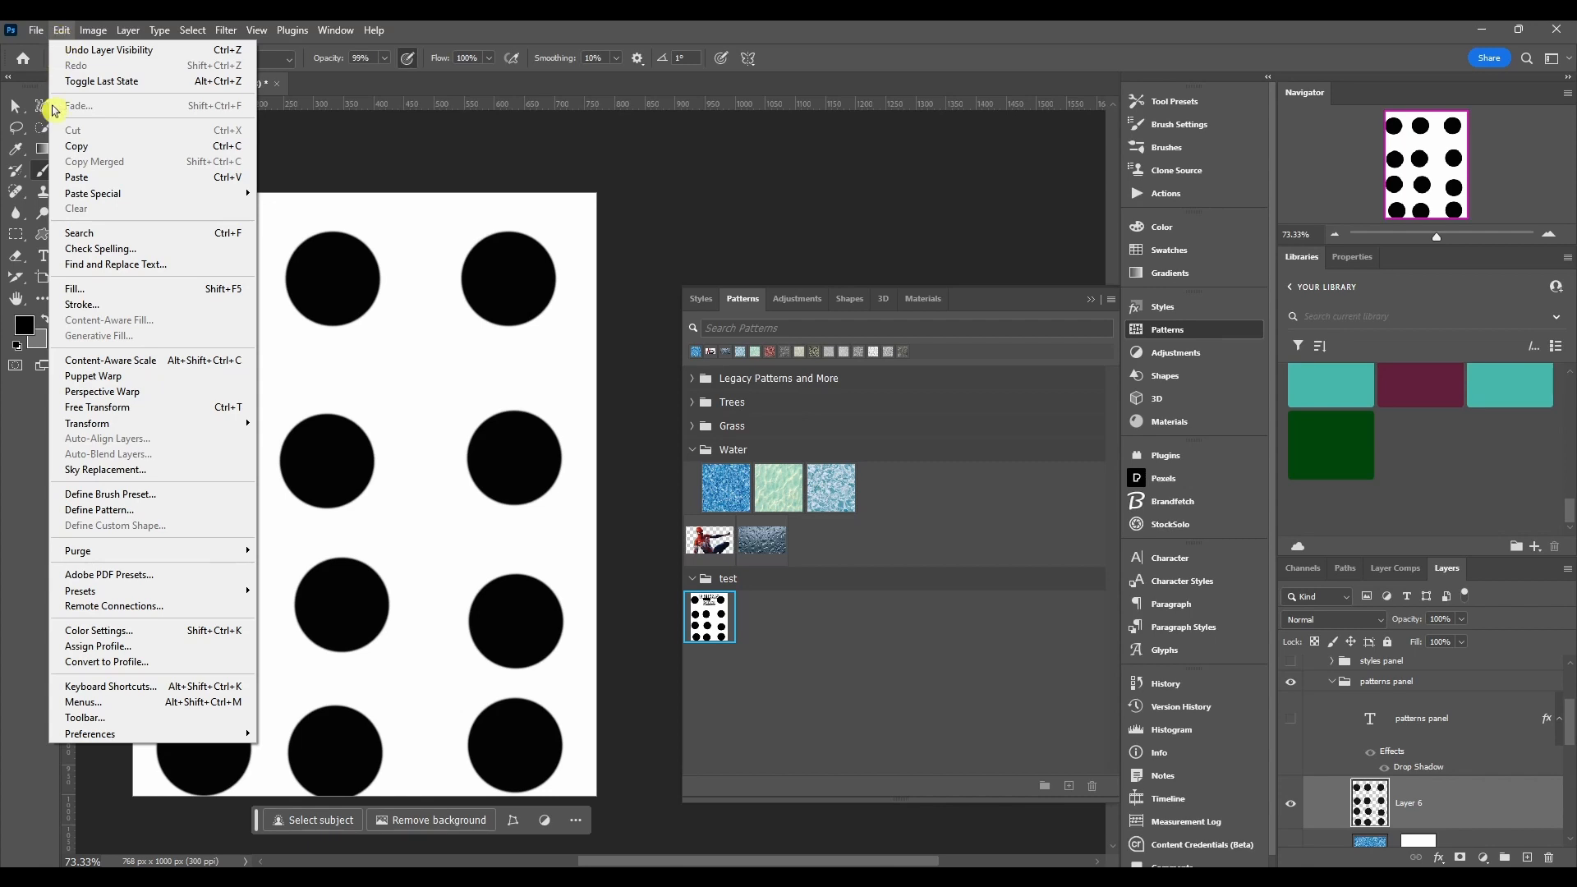
pyautogui.click(95, 514)
pyautogui.moveTo(606, 299); pyautogui.dragTo(539, 274)
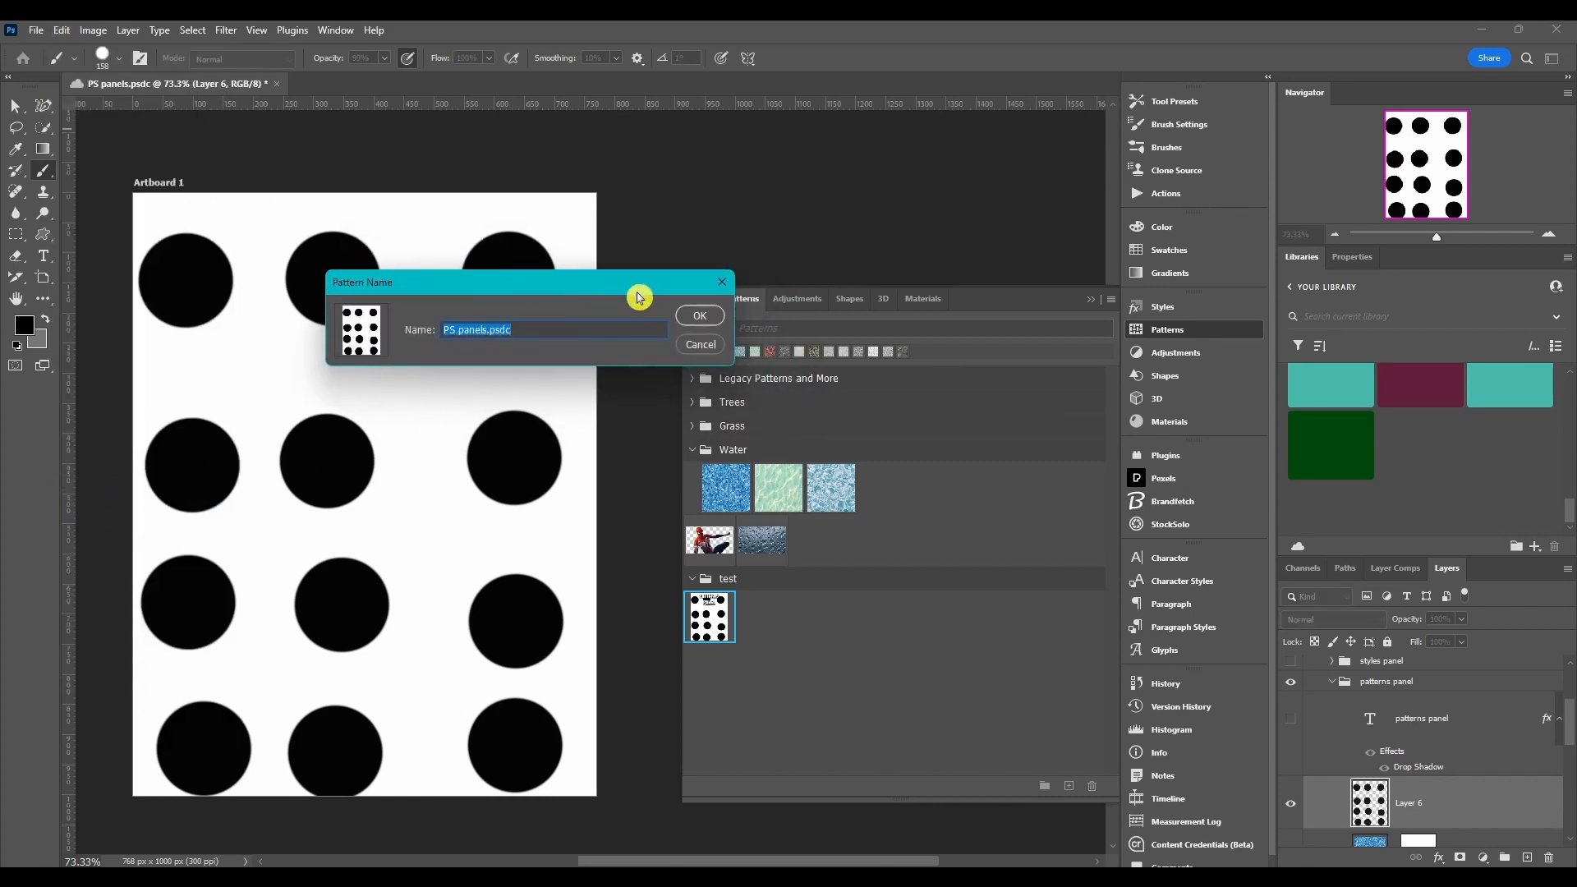
pyautogui.click(720, 283)
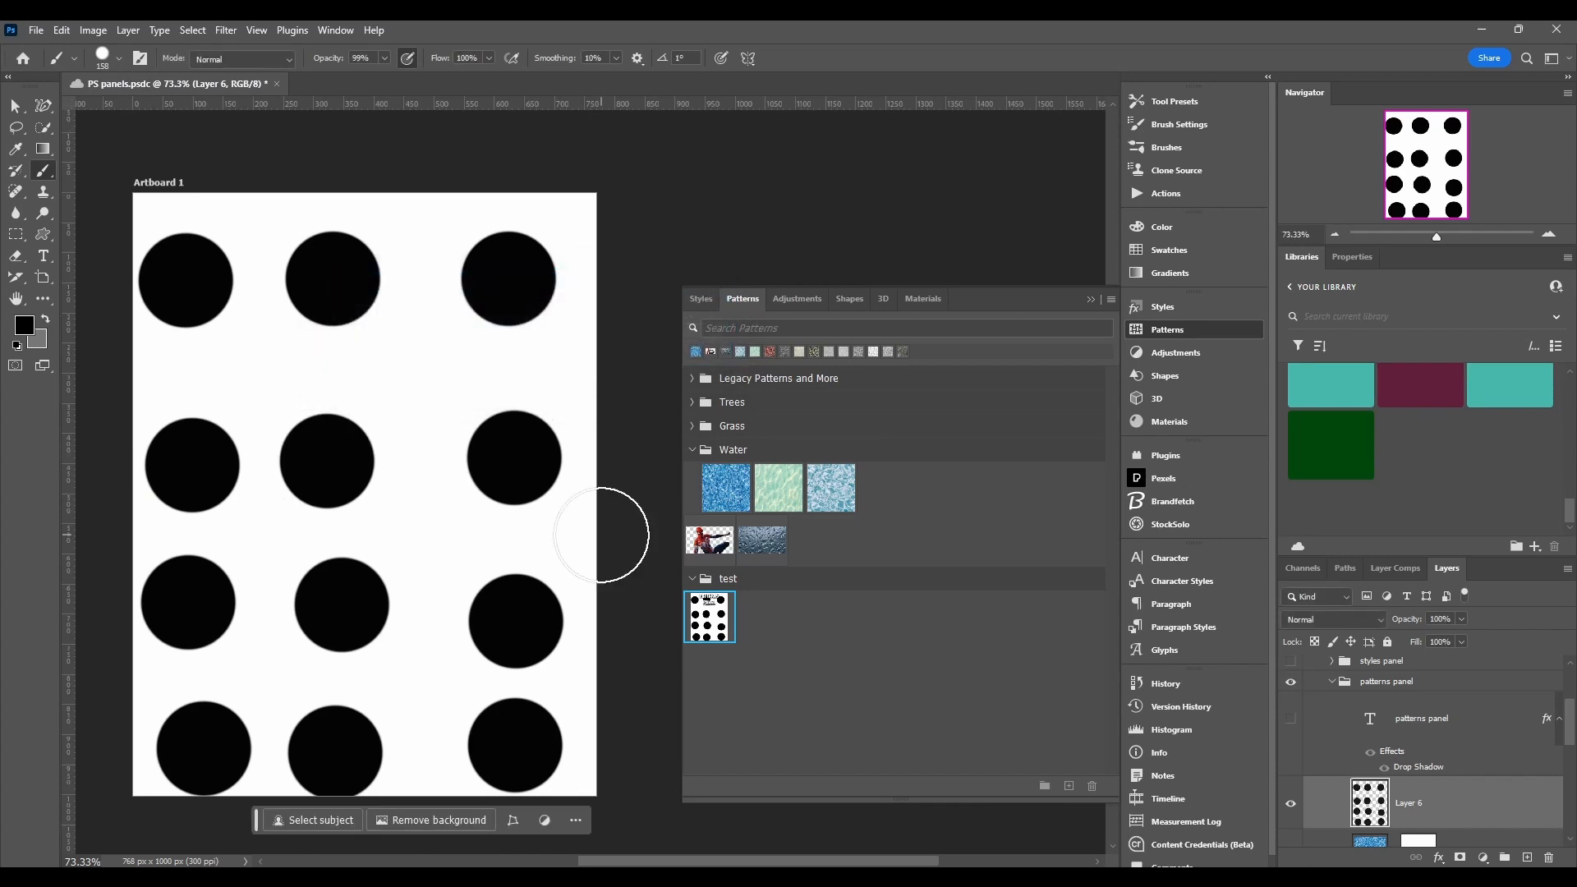
# - Delete the dotted pattern from the test group
pyautogui.click(805, 680)
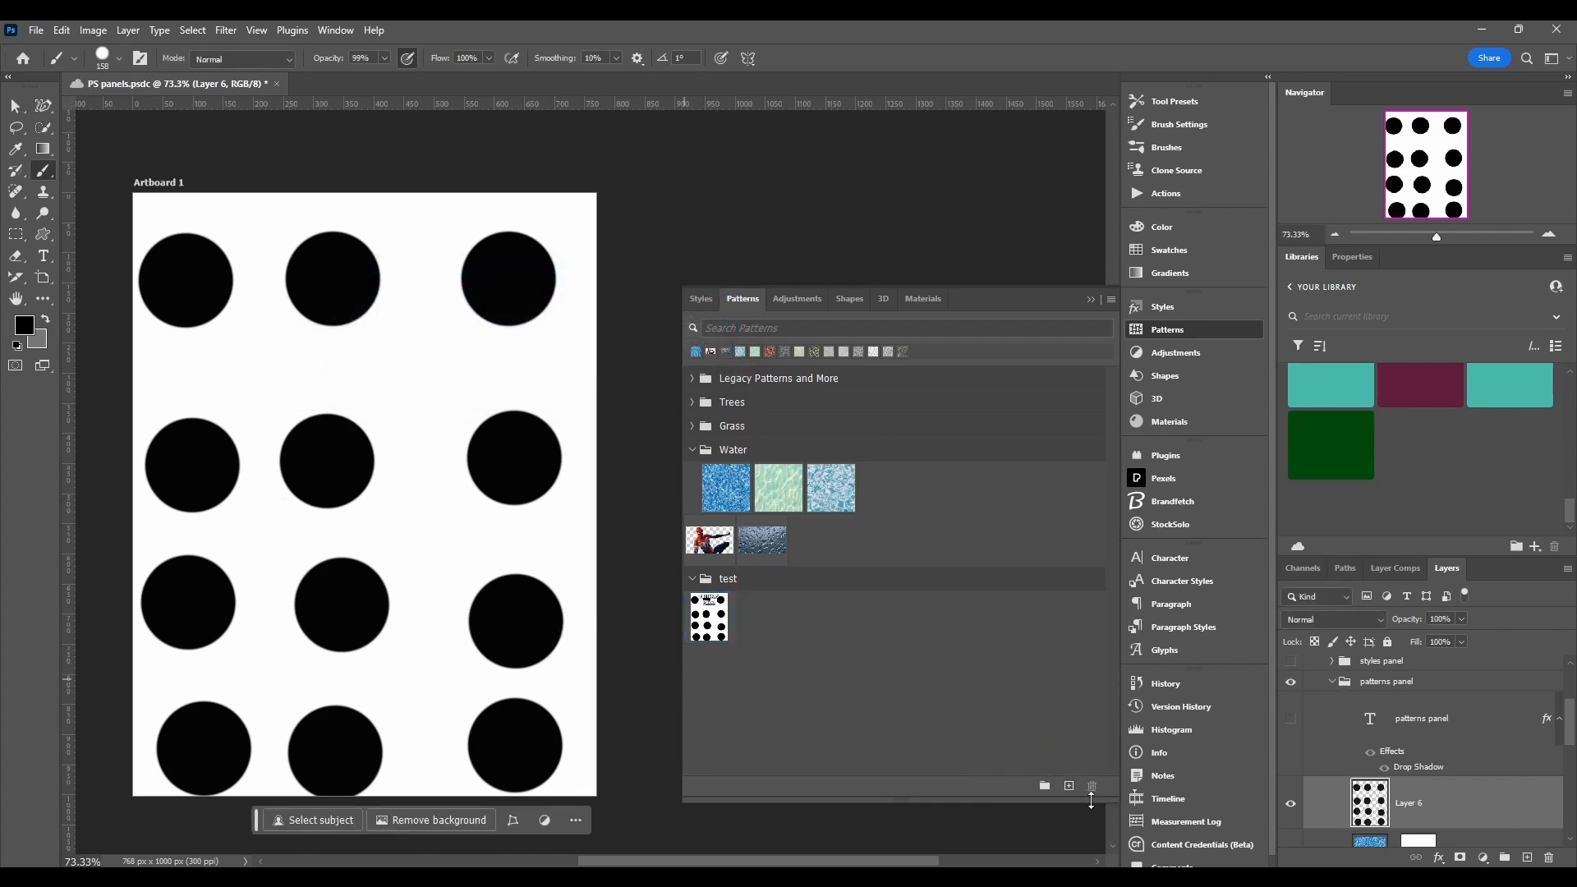
pyautogui.click(705, 626)
pyautogui.moveTo(707, 623); pyautogui.dragTo(1093, 787)
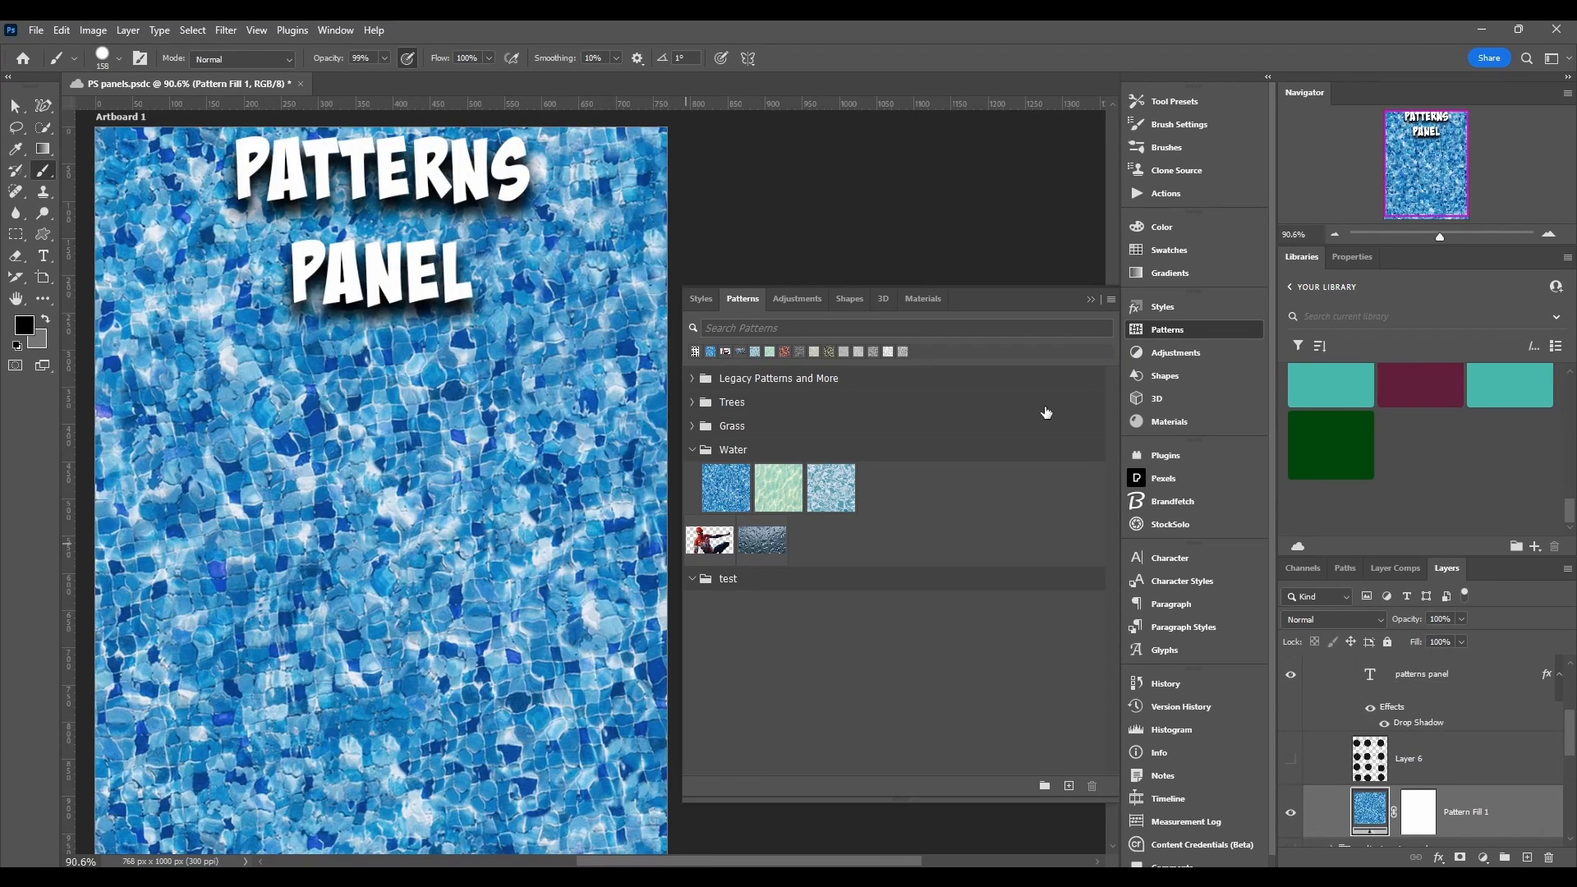
# - Check the rename and delete options for the blue pool pattern, and open its name for renaming without changing it
pyautogui.click(1112, 301)
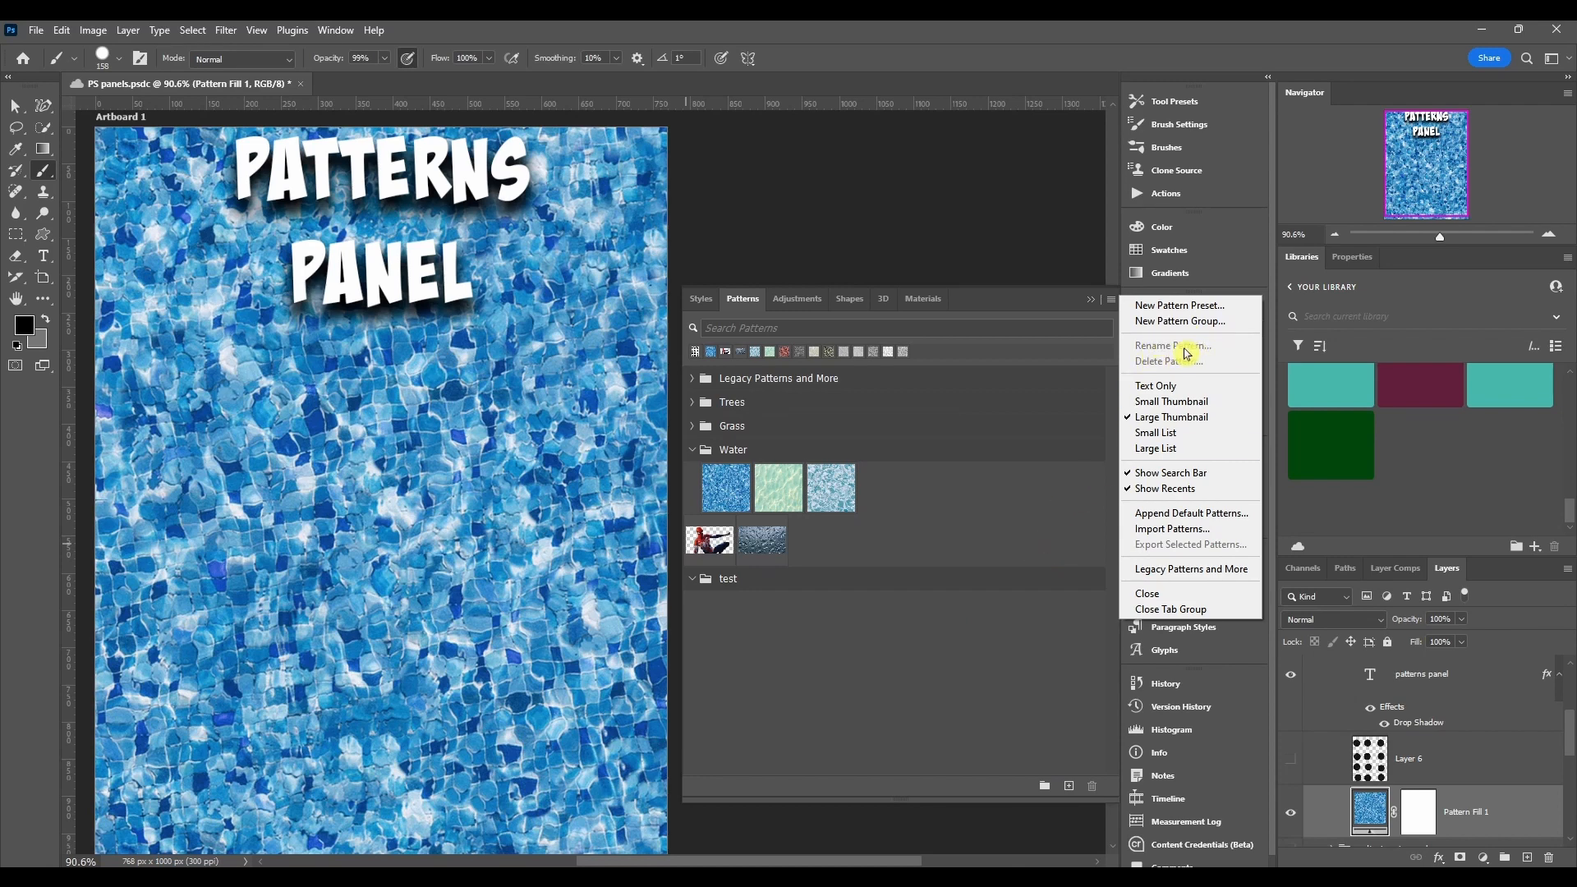
pyautogui.click(829, 501)
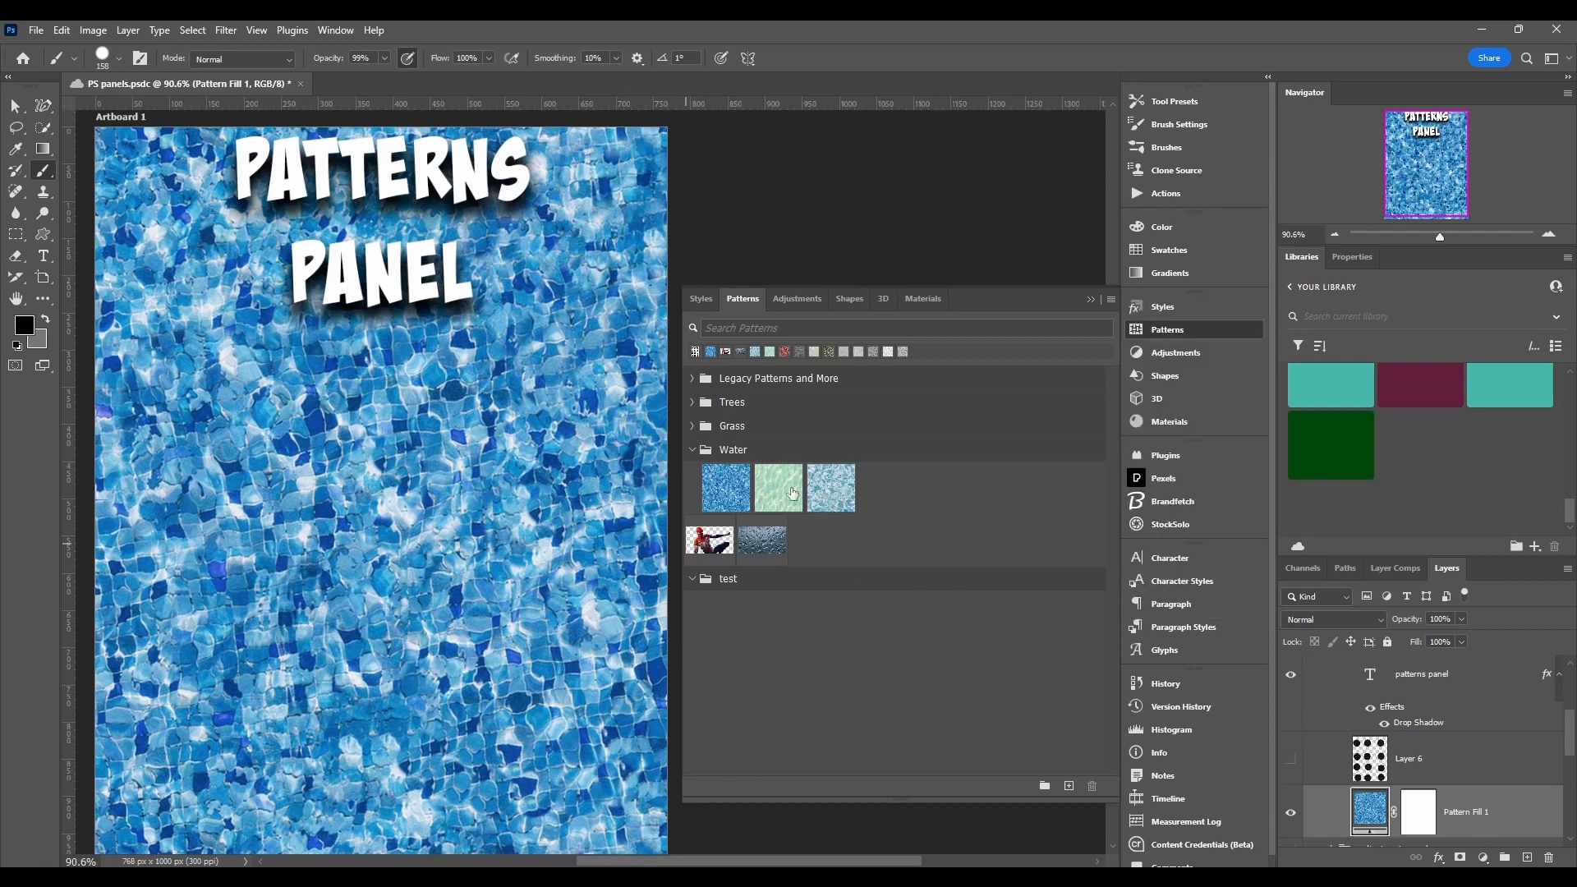
pyautogui.click(726, 490)
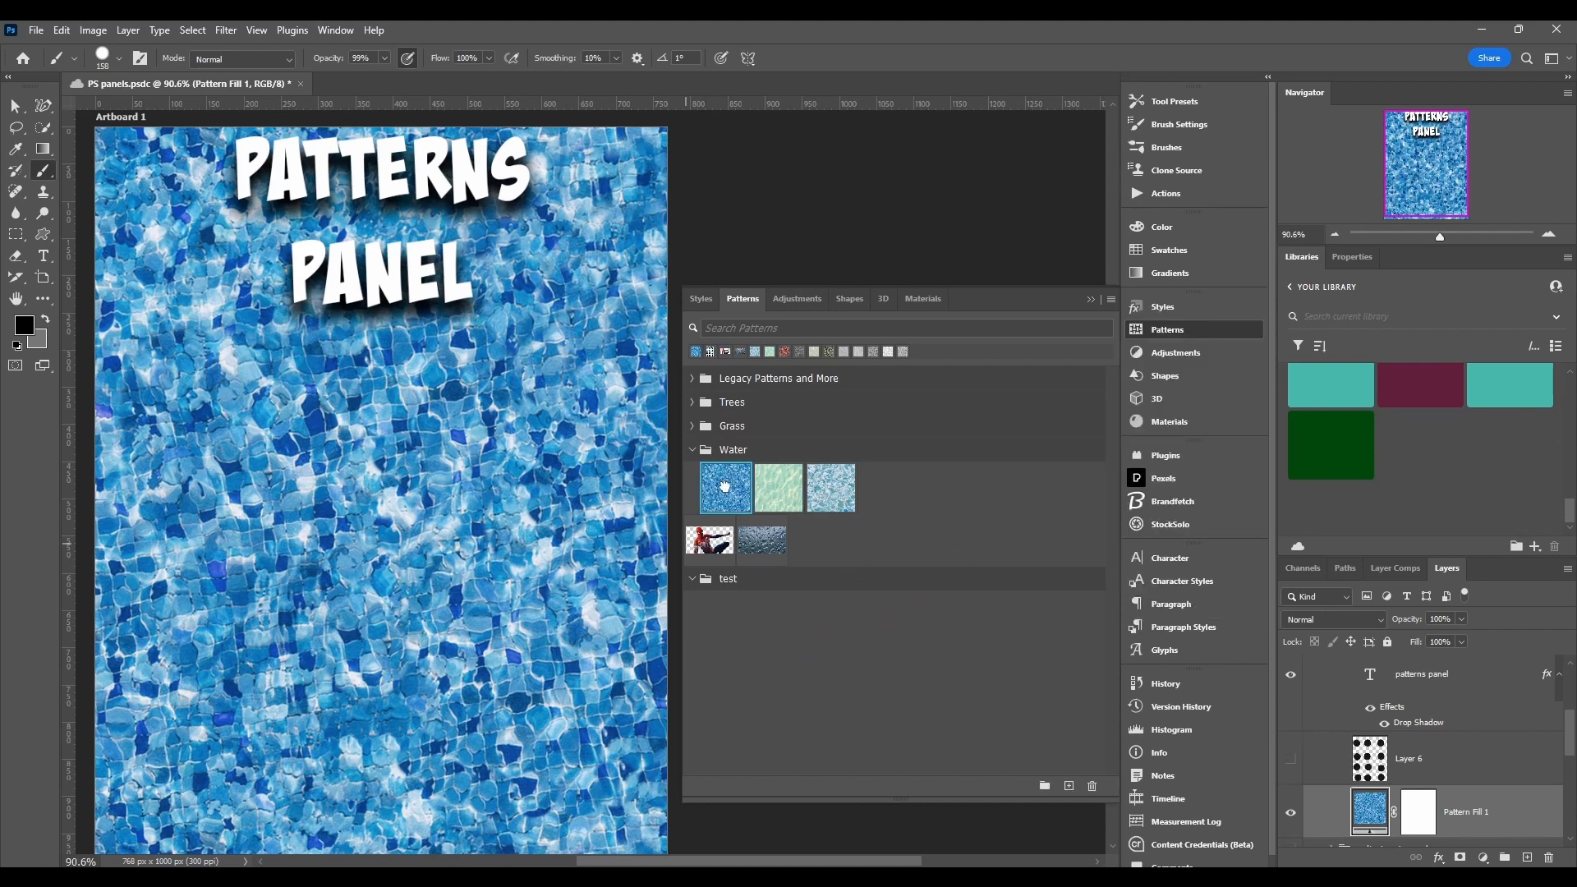
pyautogui.click(1114, 302)
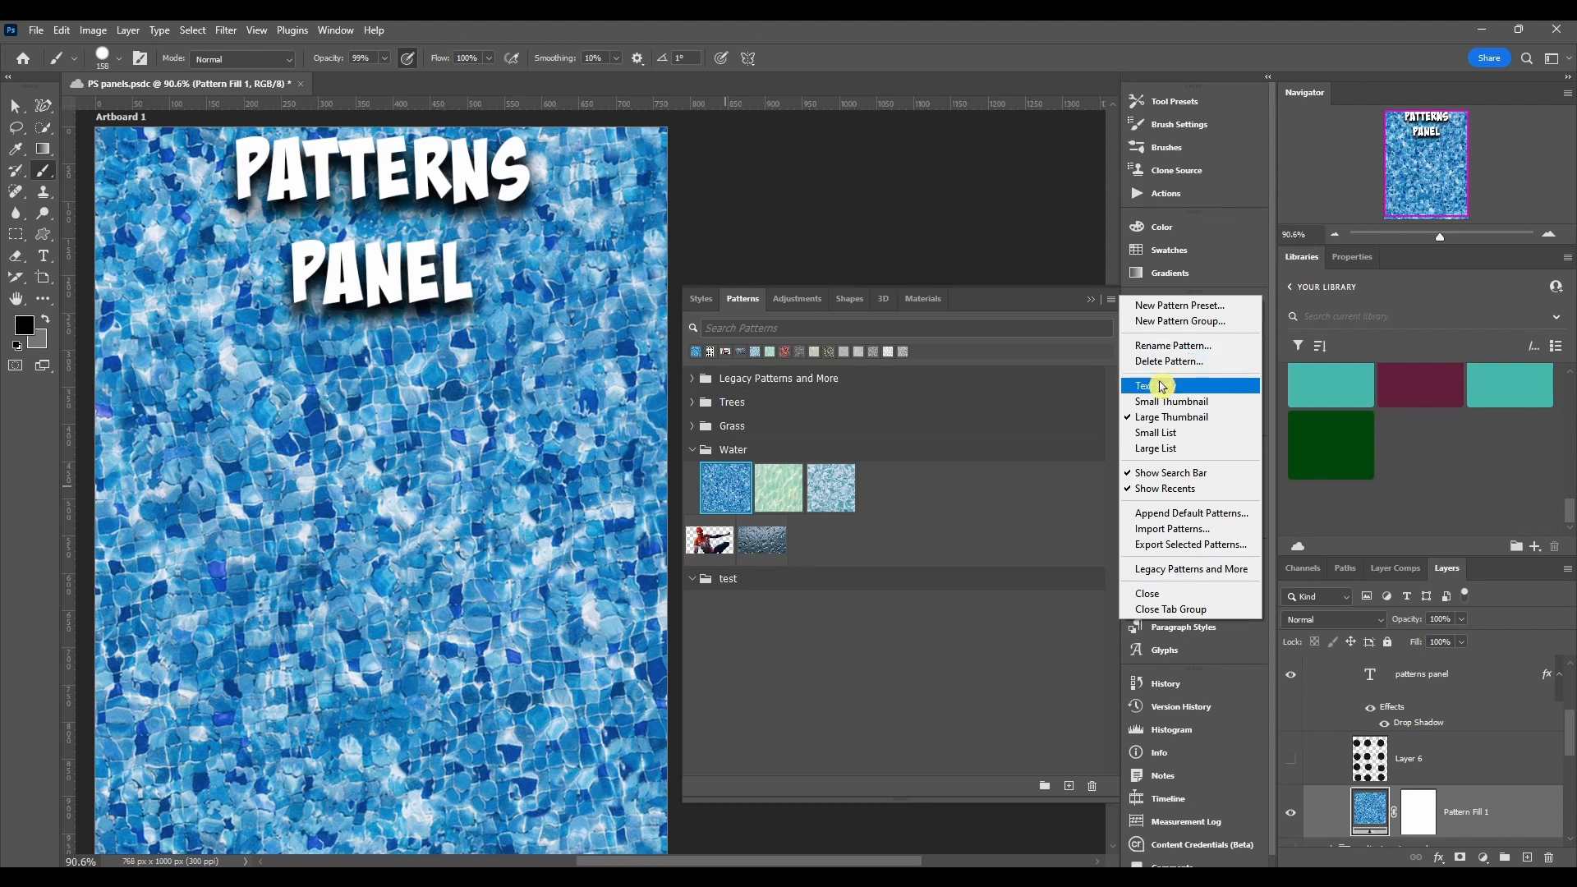
pyautogui.click(732, 491)
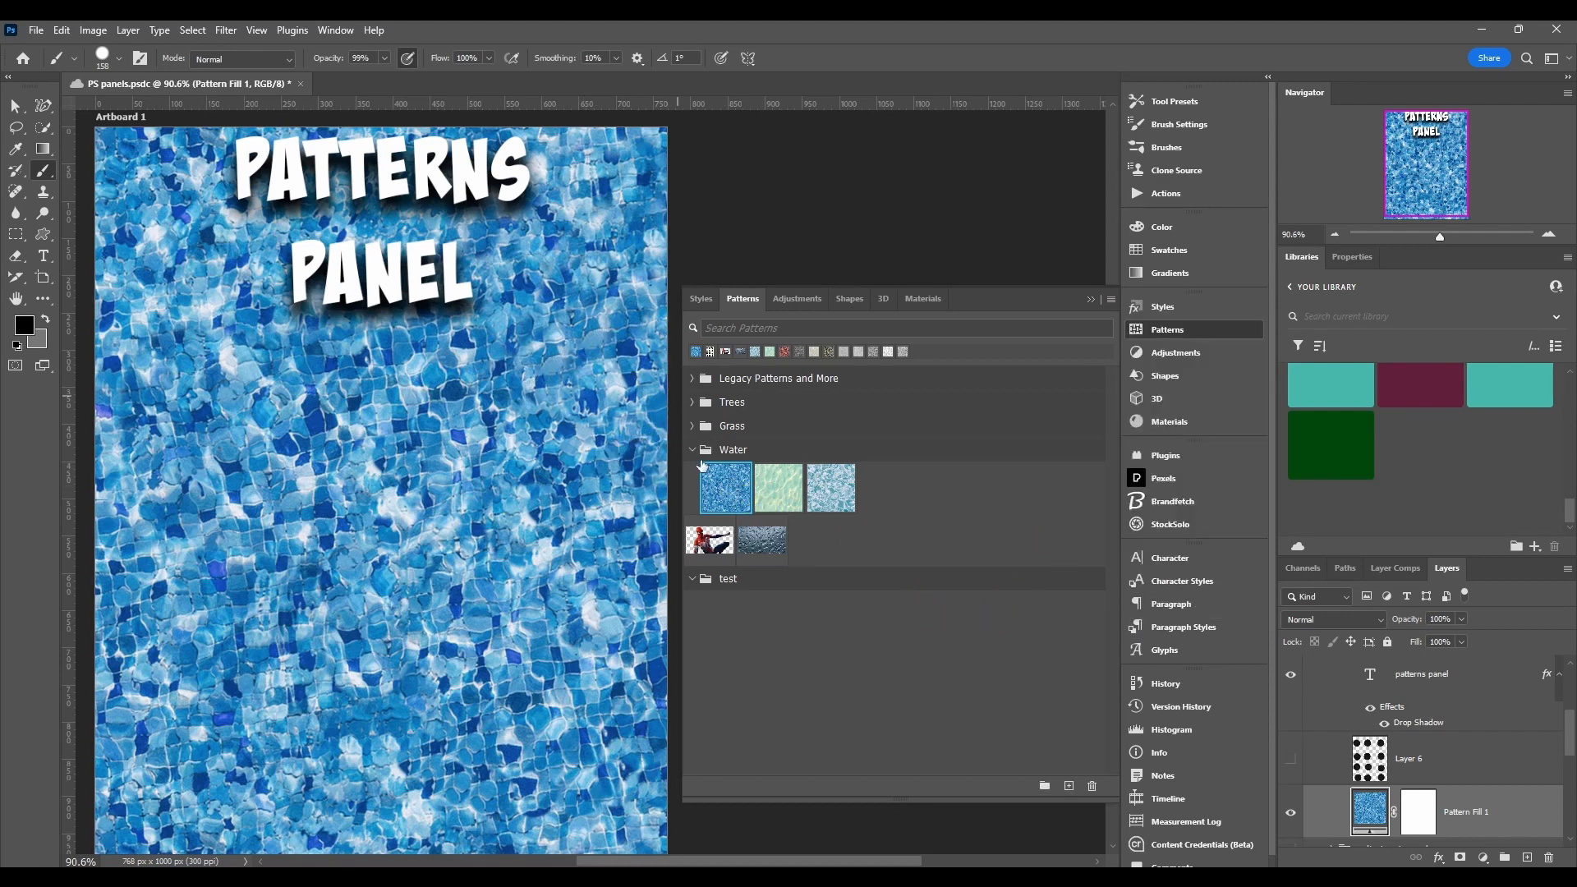
pyautogui.doubleClick(731, 492)
pyautogui.click(731, 281)
# - Try the Text Only, Small Thumbnail and Large Thumbnail views for the patterns
pyautogui.click(1111, 300)
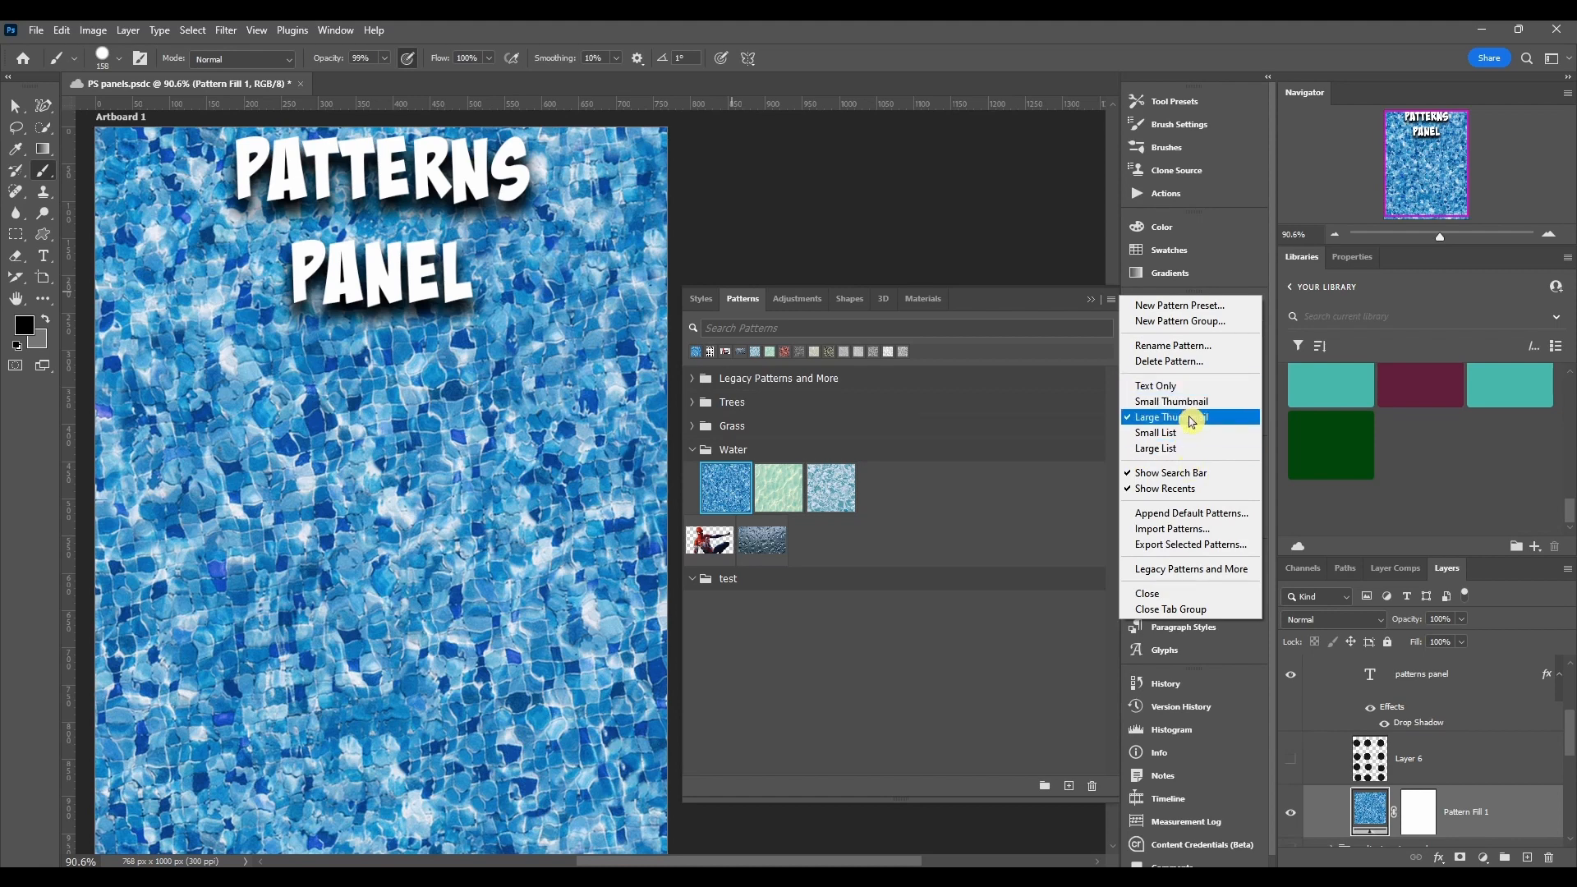
pyautogui.click(1188, 386)
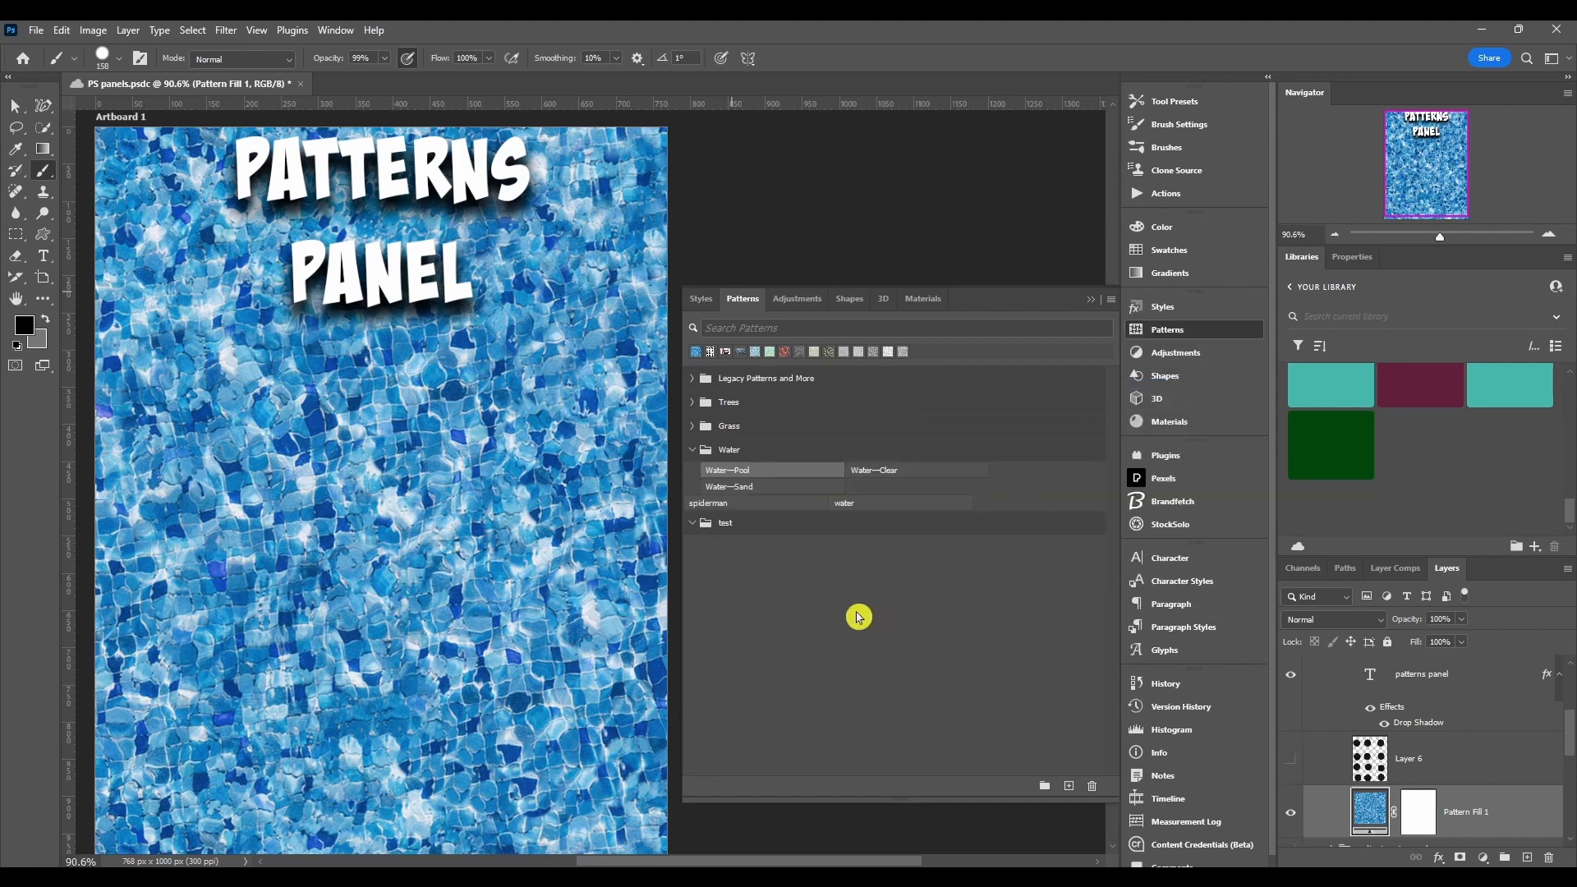
pyautogui.click(701, 471)
pyautogui.click(1113, 304)
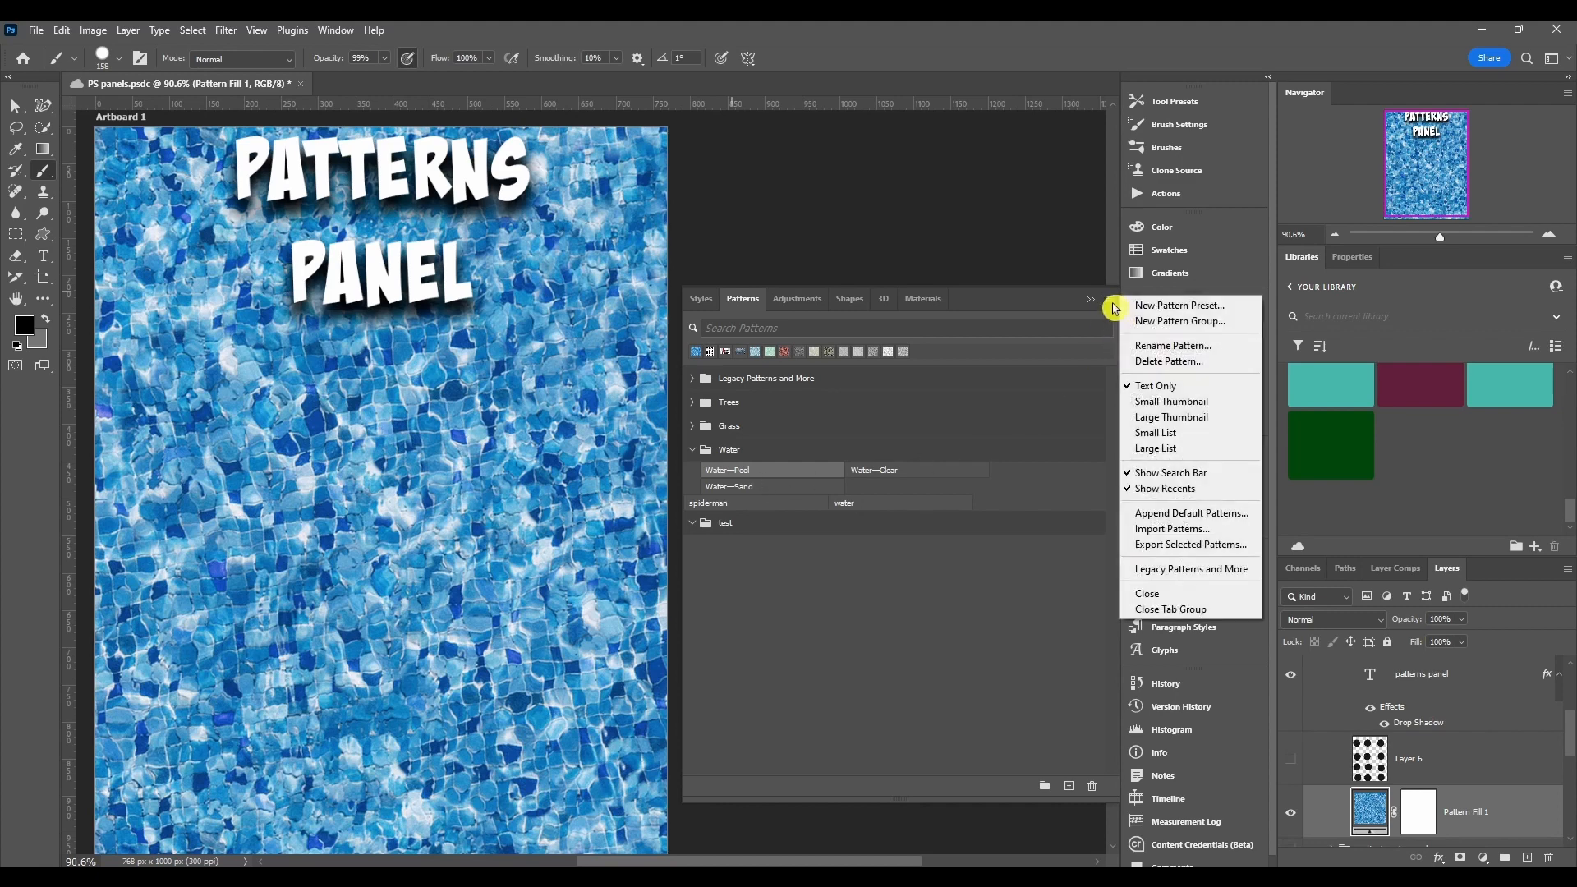
pyautogui.click(1177, 399)
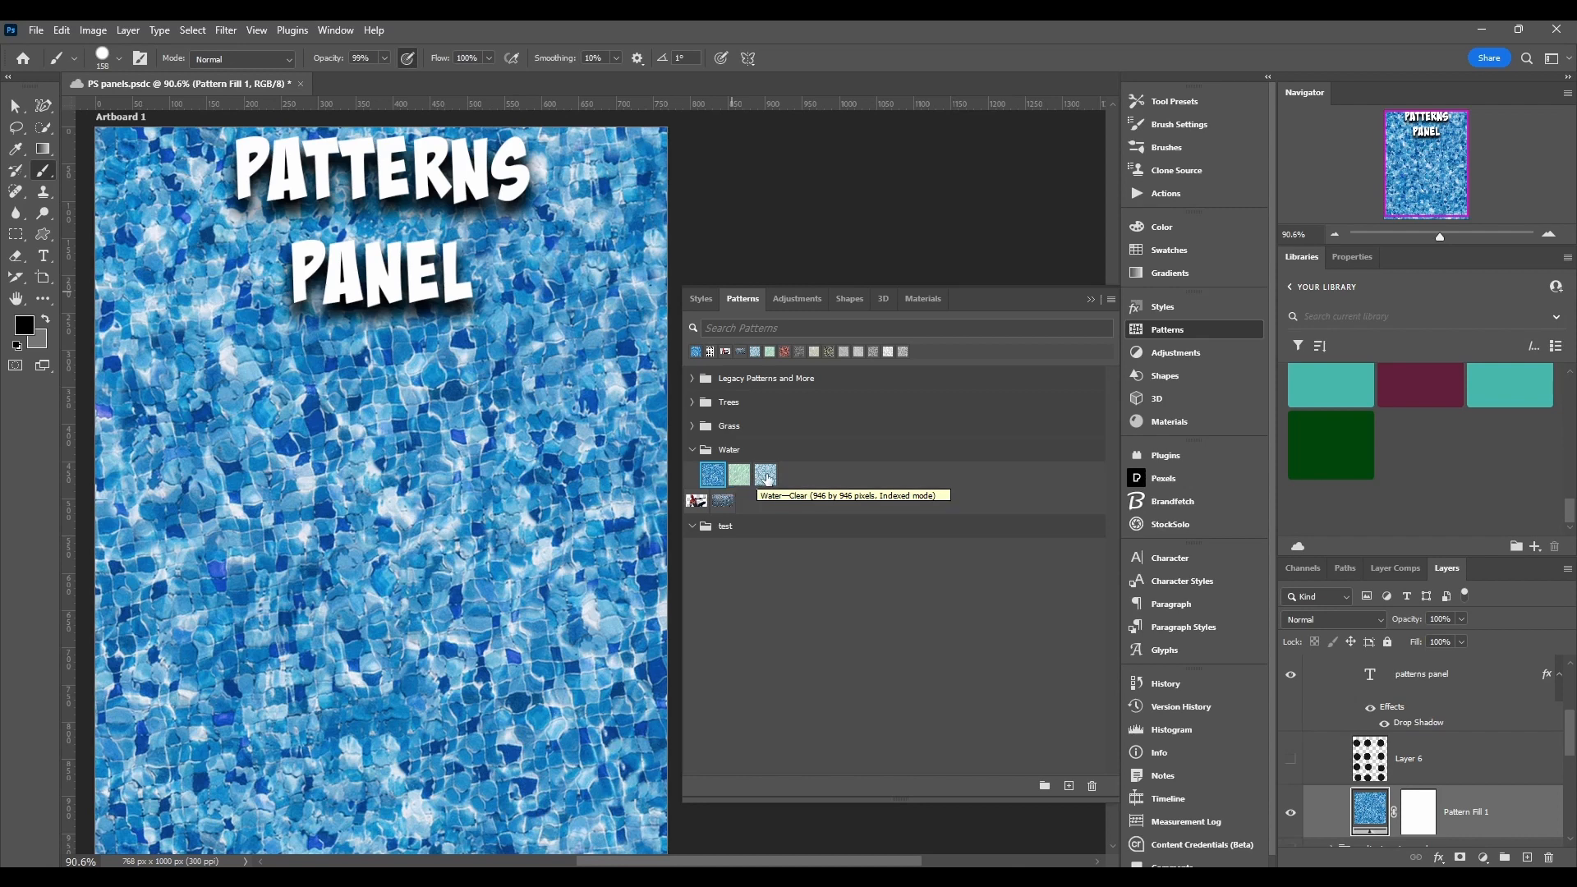
pyautogui.click(1111, 299)
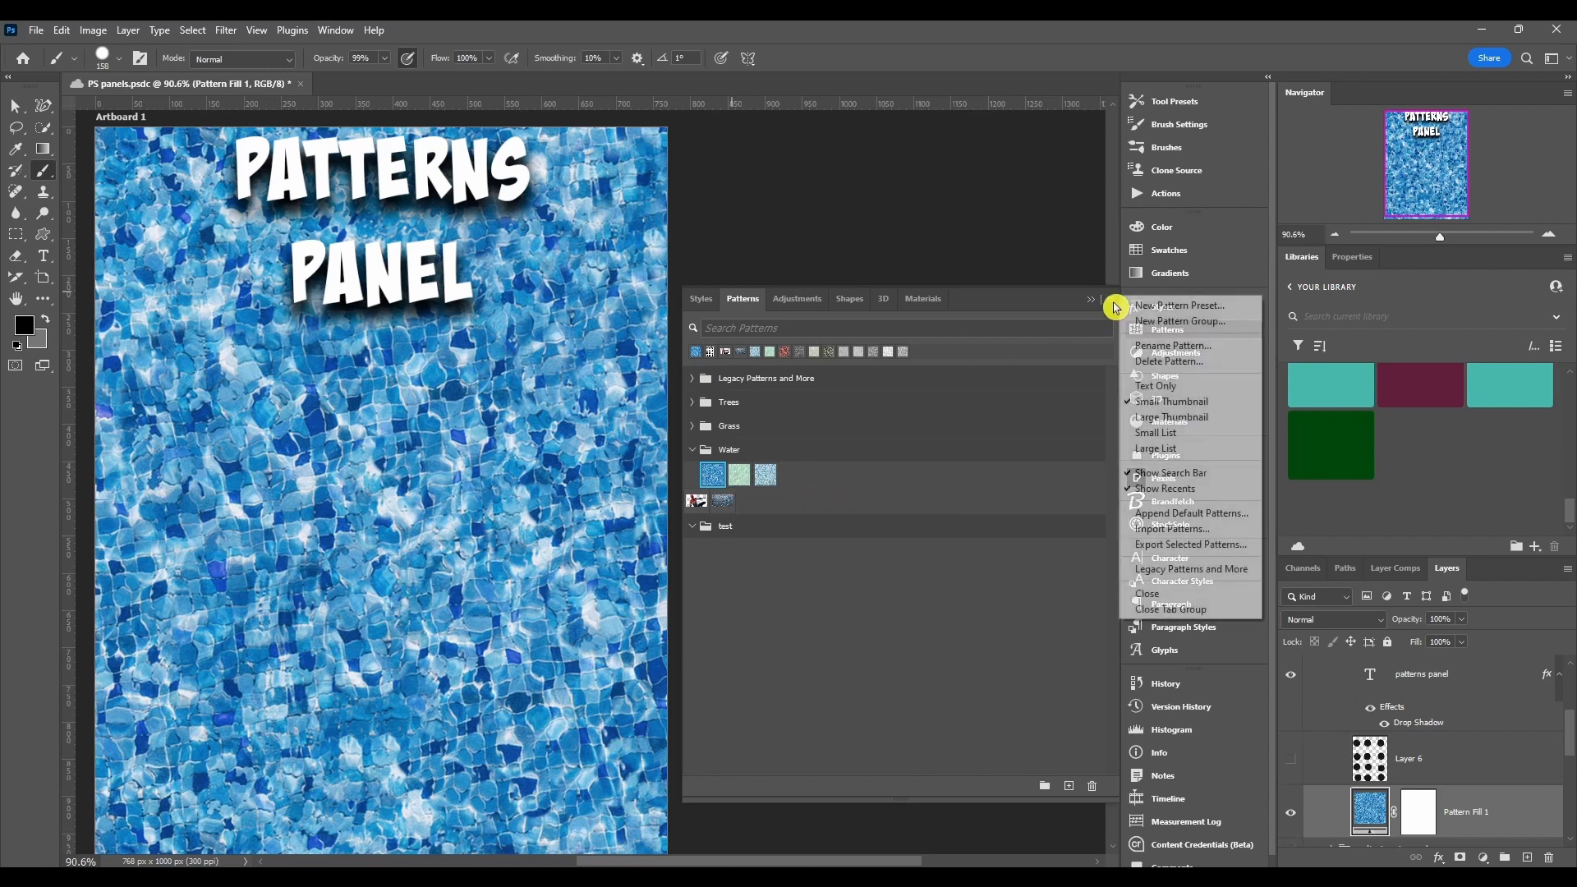
pyautogui.click(1177, 423)
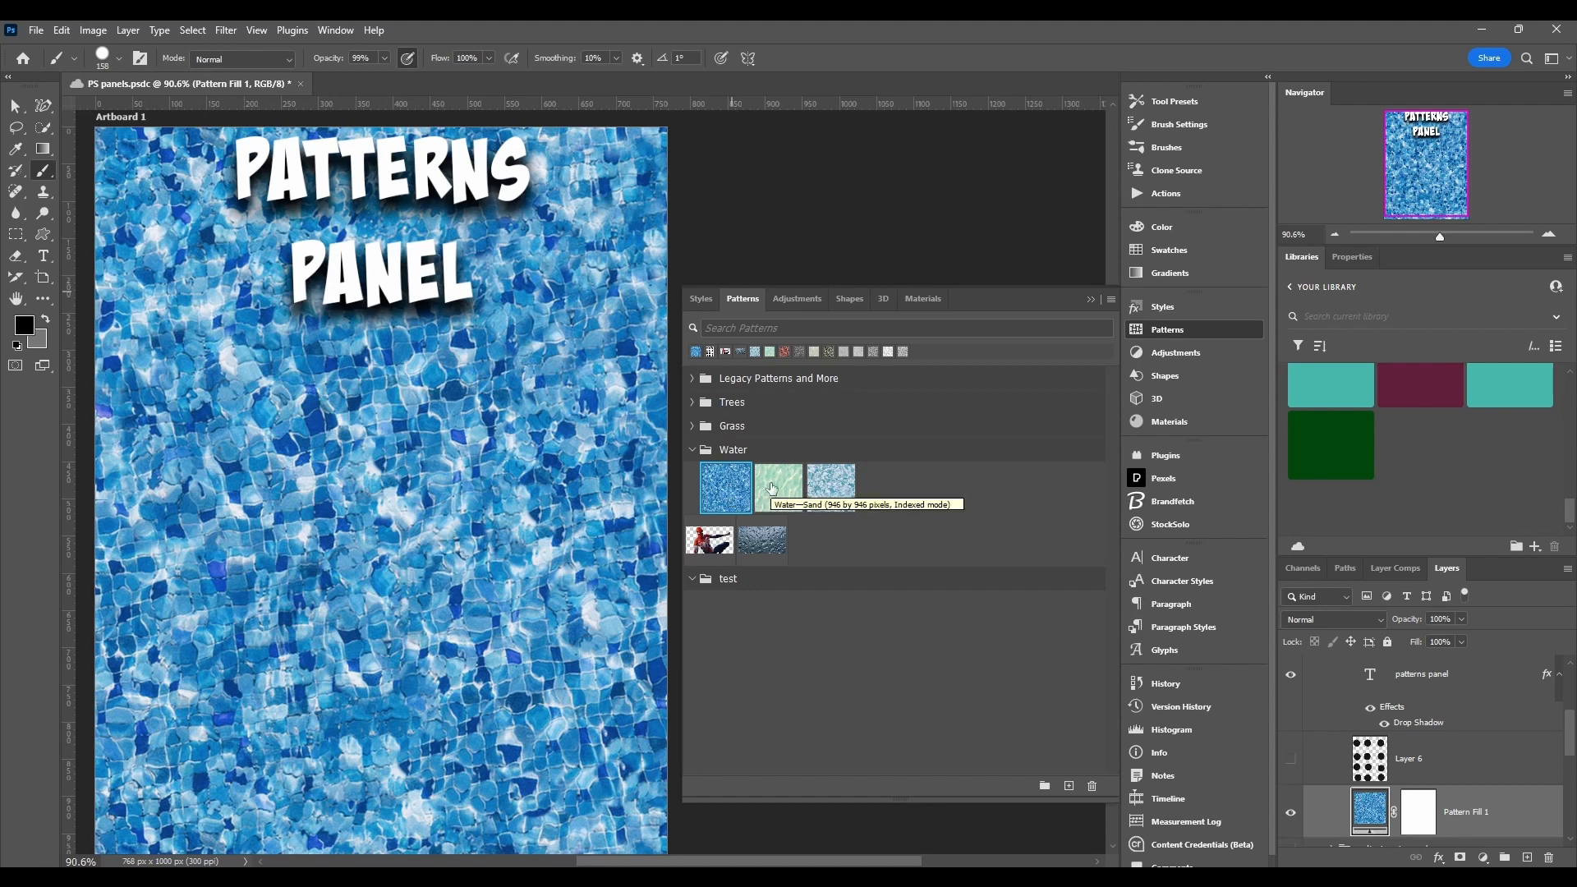
# - Show the patterns as a Small List and settle on the Large List view
pyautogui.click(1111, 299)
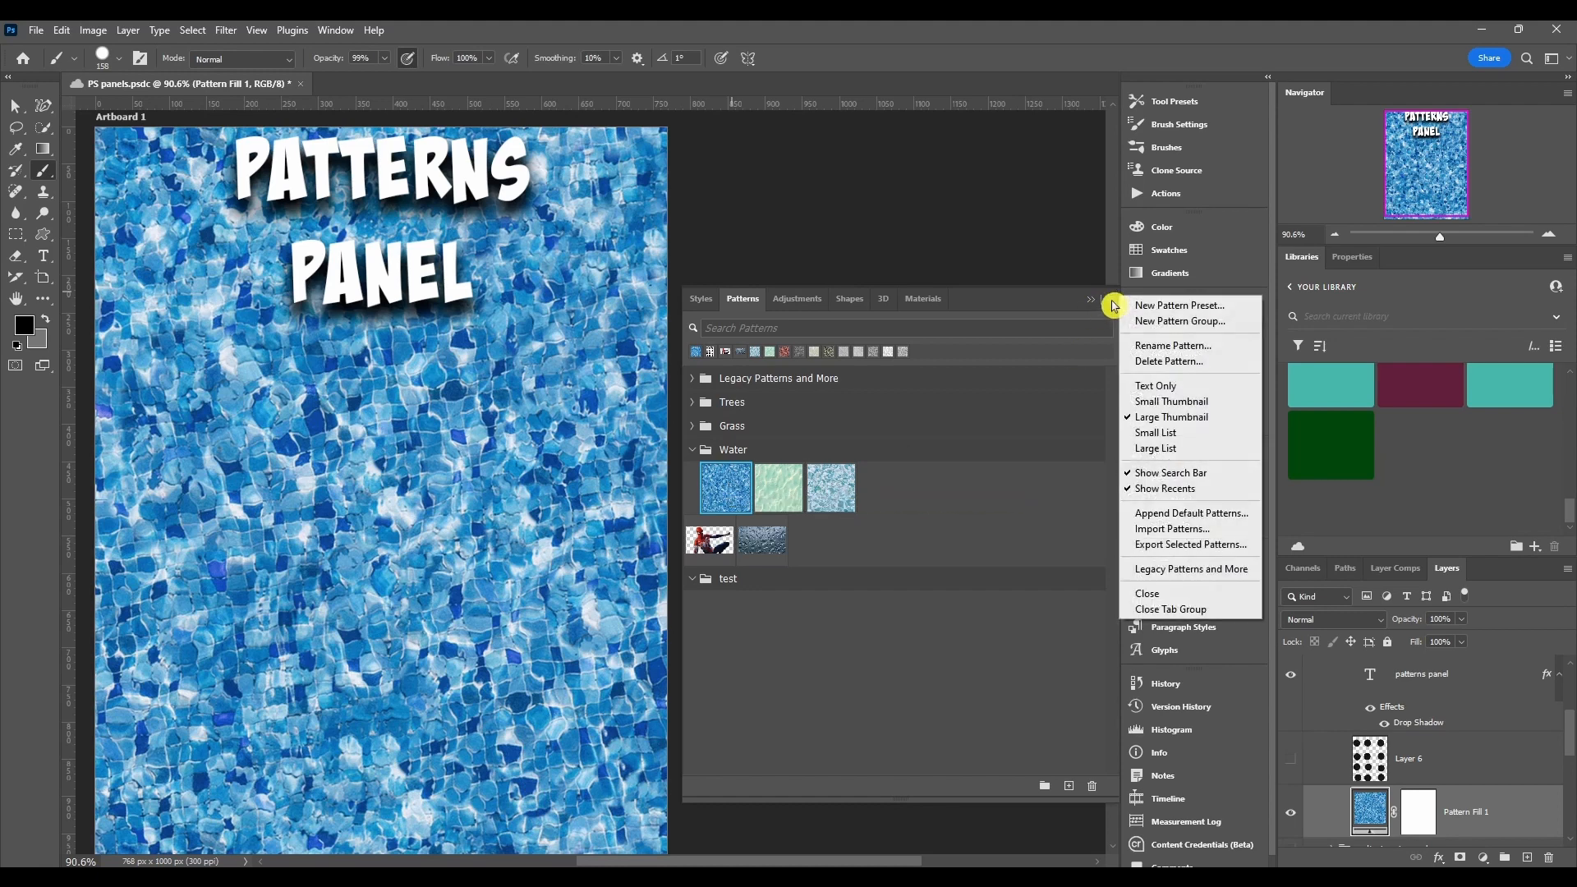
pyautogui.click(1192, 438)
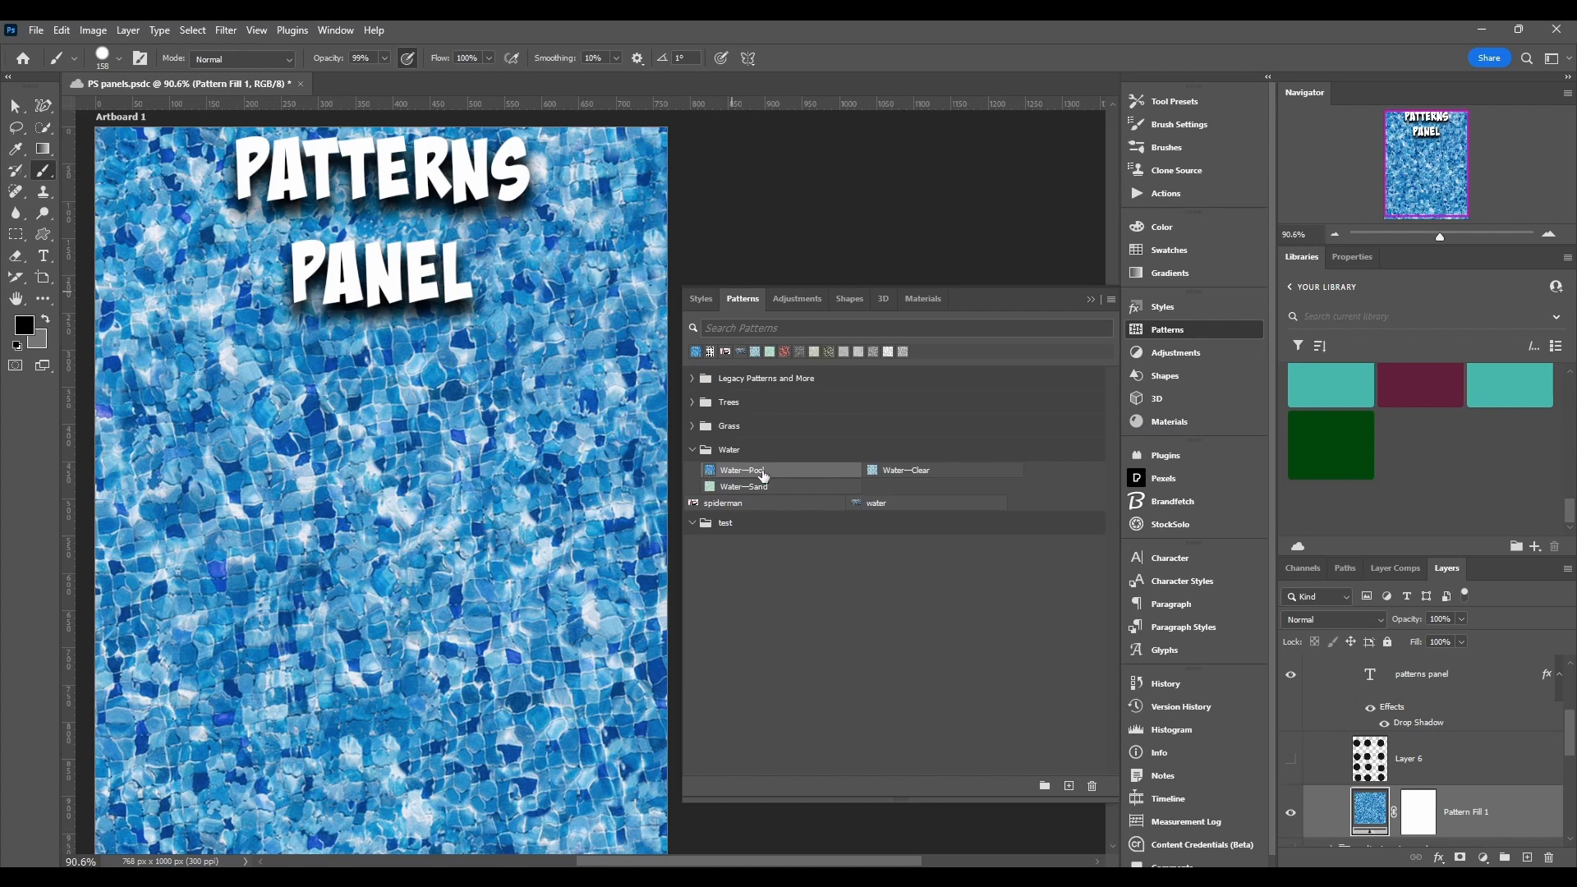
pyautogui.click(1111, 301)
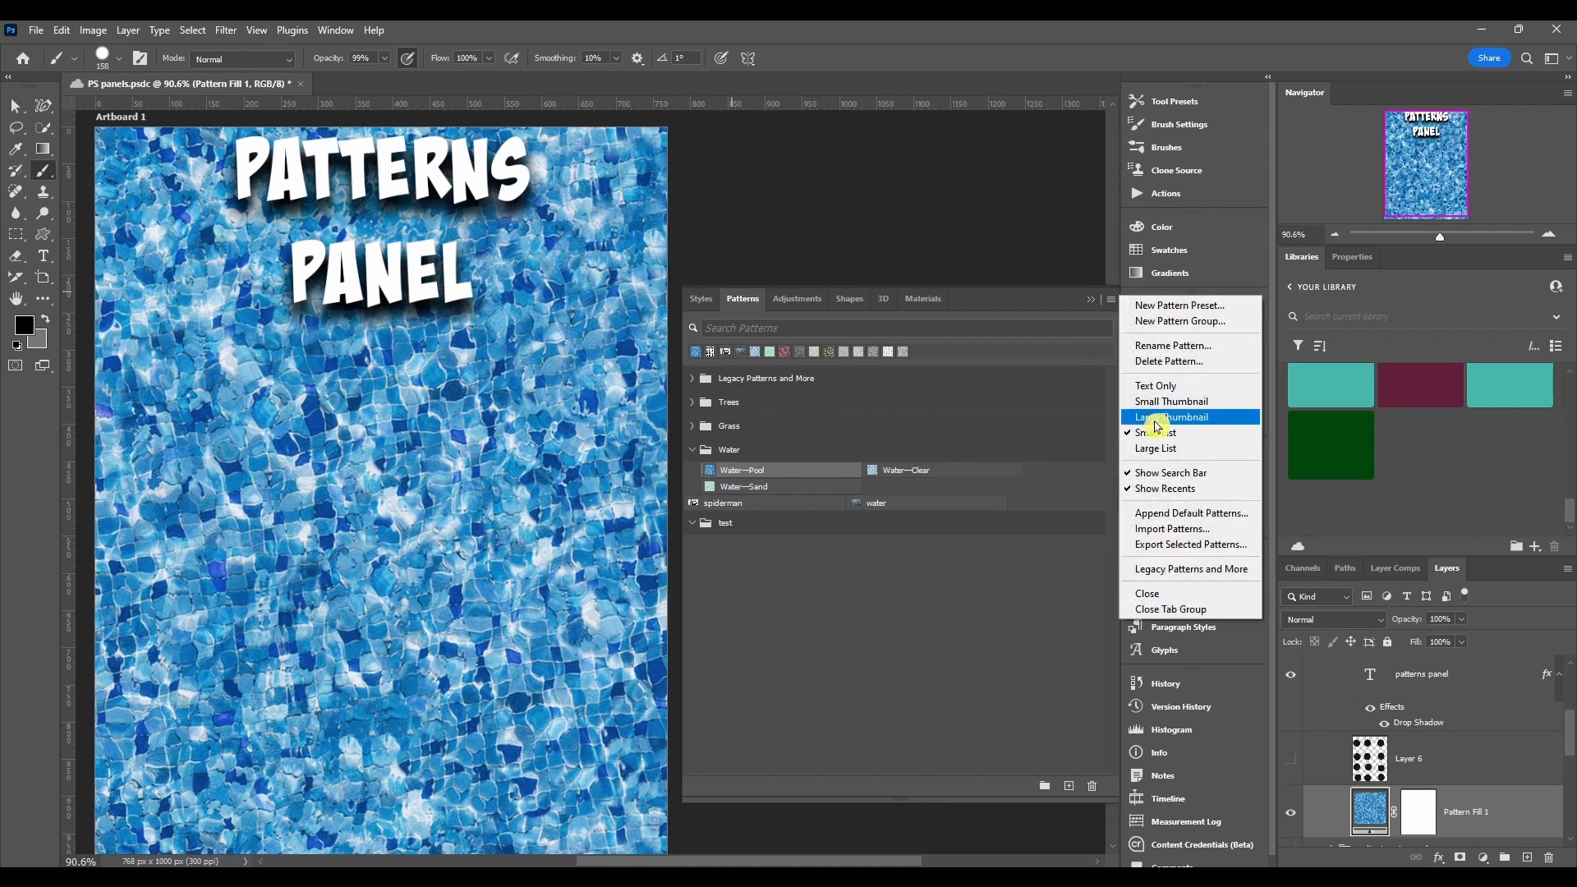
pyautogui.click(1196, 450)
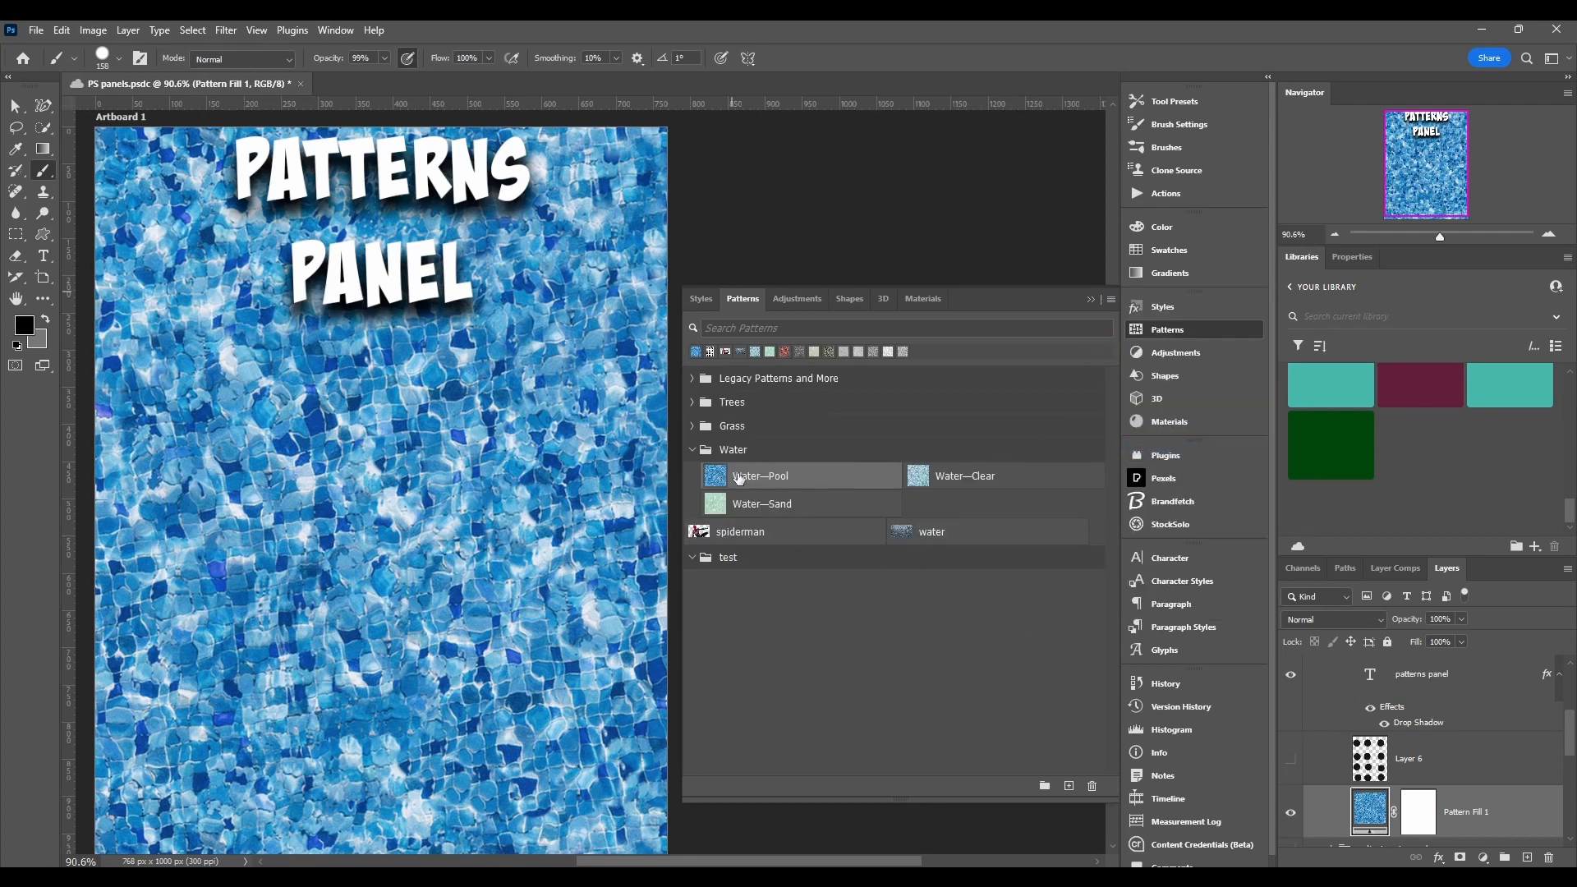
pyautogui.click(1110, 301)
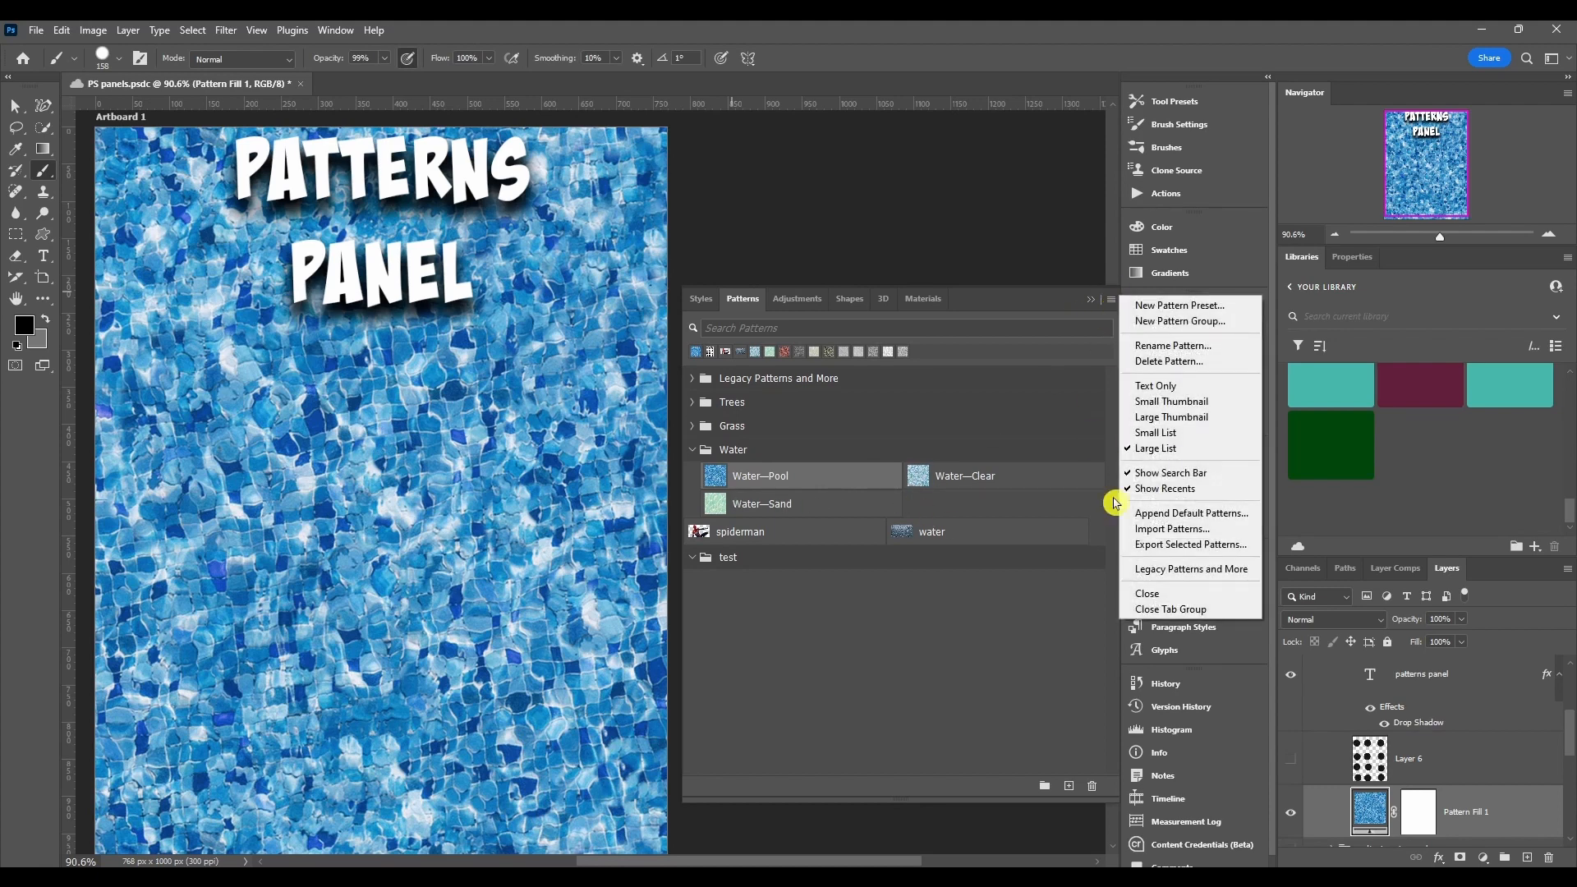
# - Switch the patterns to the Large Thumbnail view, and toggle the search bar and recent patterns off and back on
pyautogui.click(1165, 419)
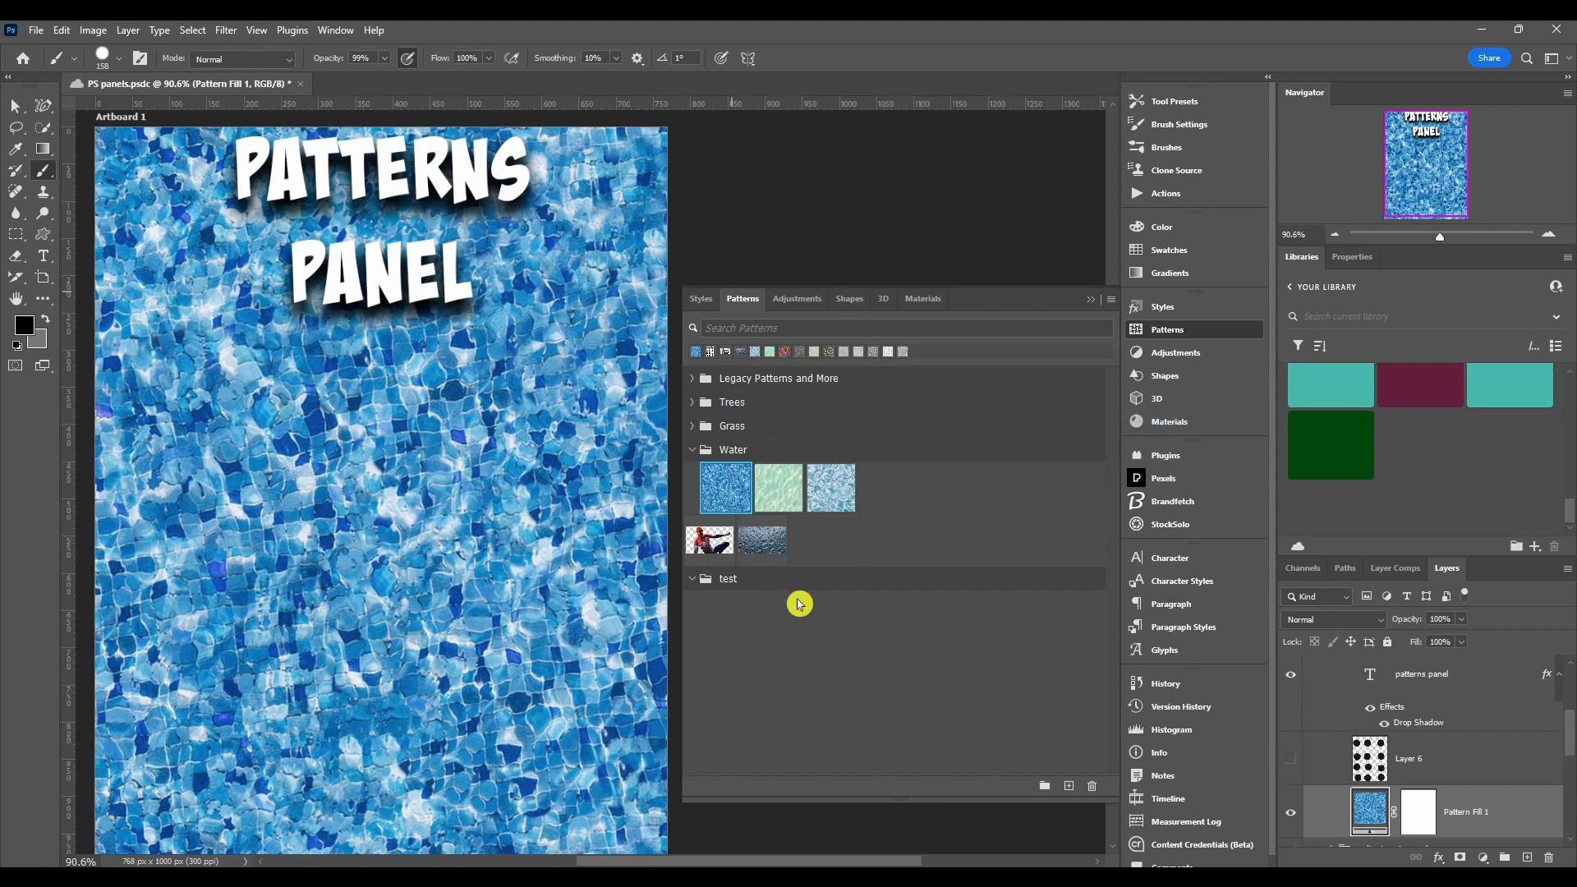
pyautogui.click(1111, 301)
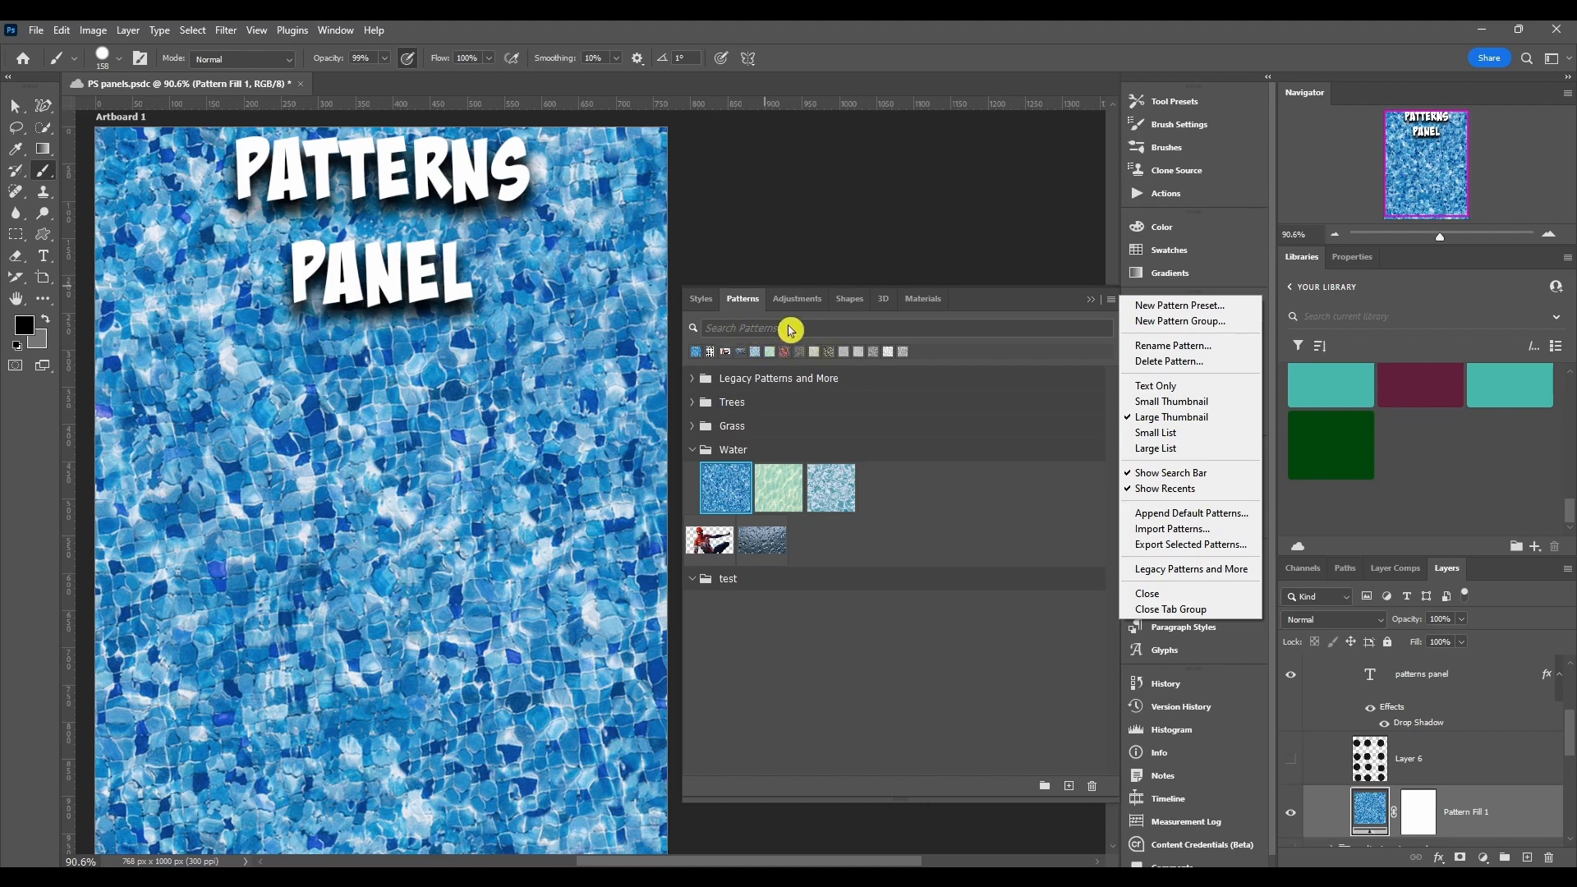
pyautogui.click(1167, 473)
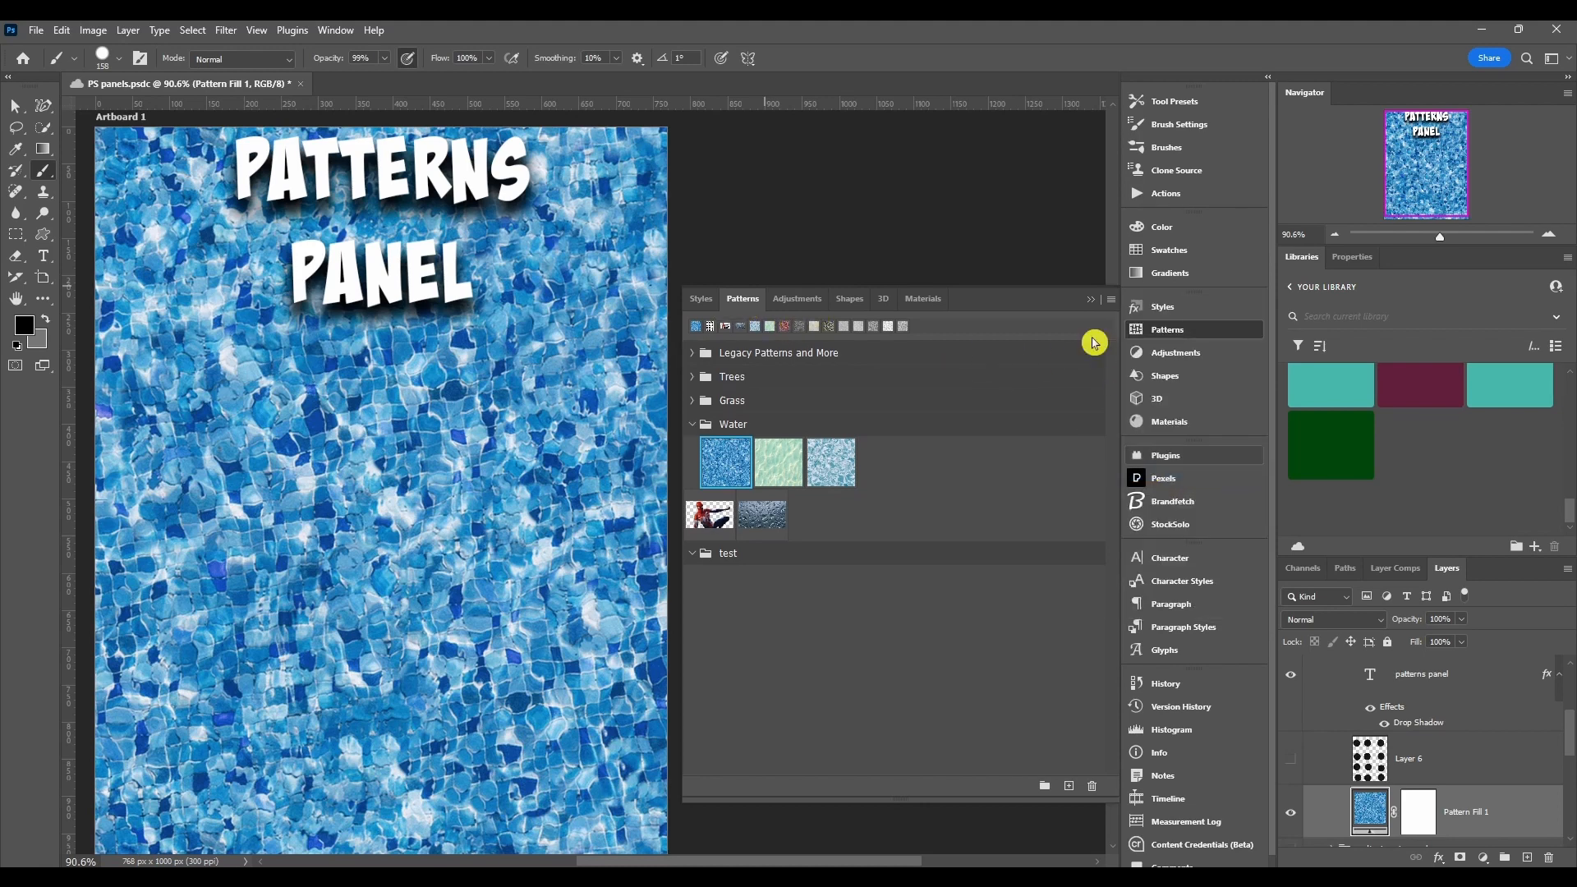
pyautogui.click(1111, 300)
pyautogui.click(1188, 485)
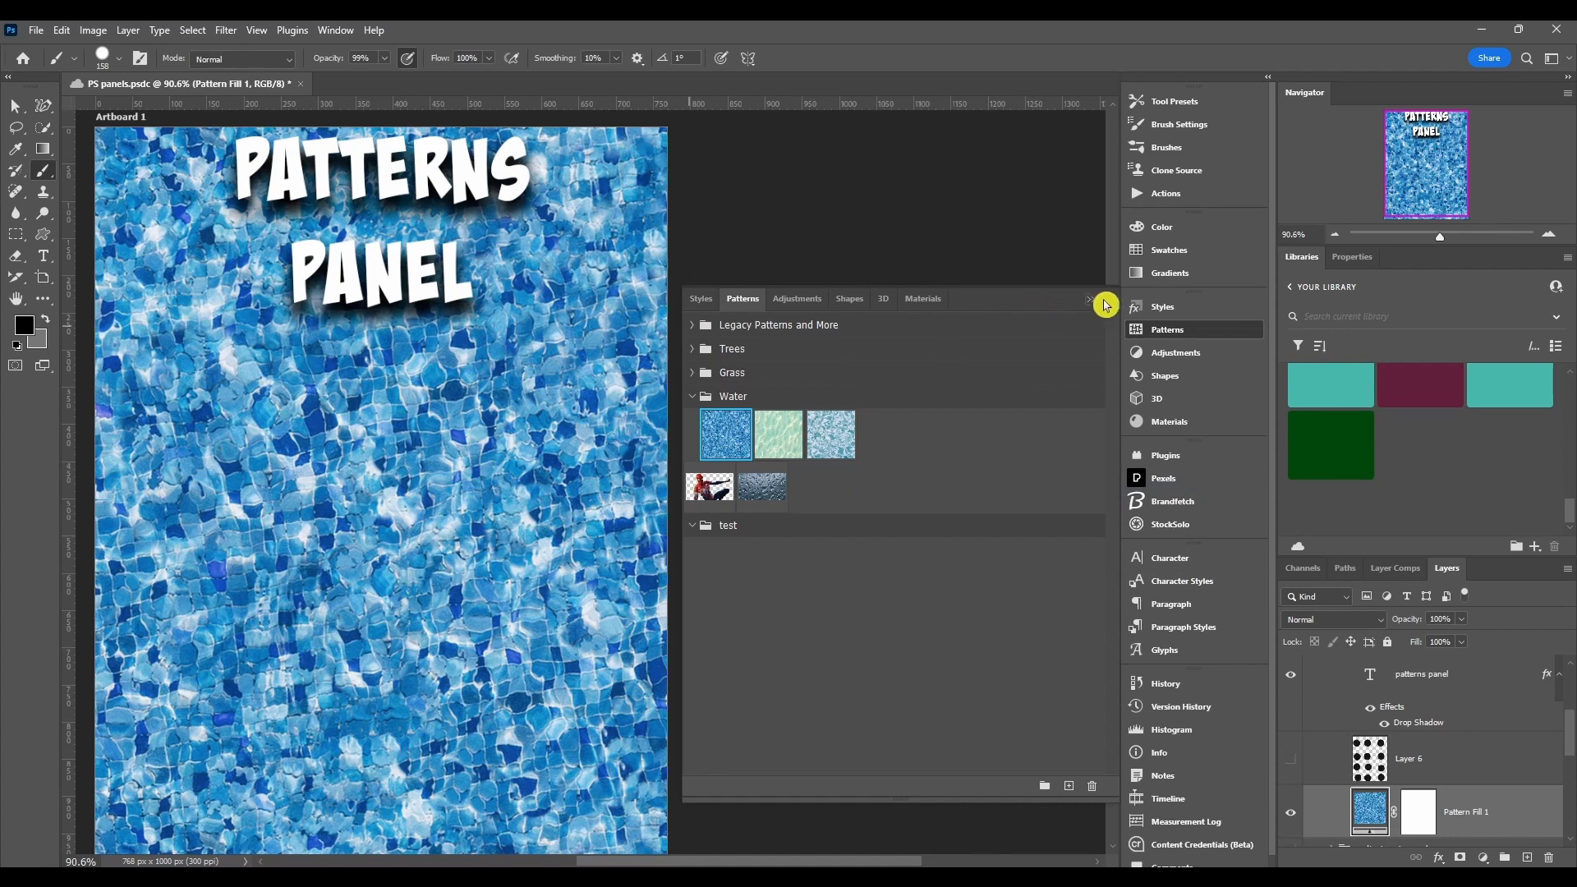
pyautogui.click(1111, 300)
pyautogui.click(1207, 475)
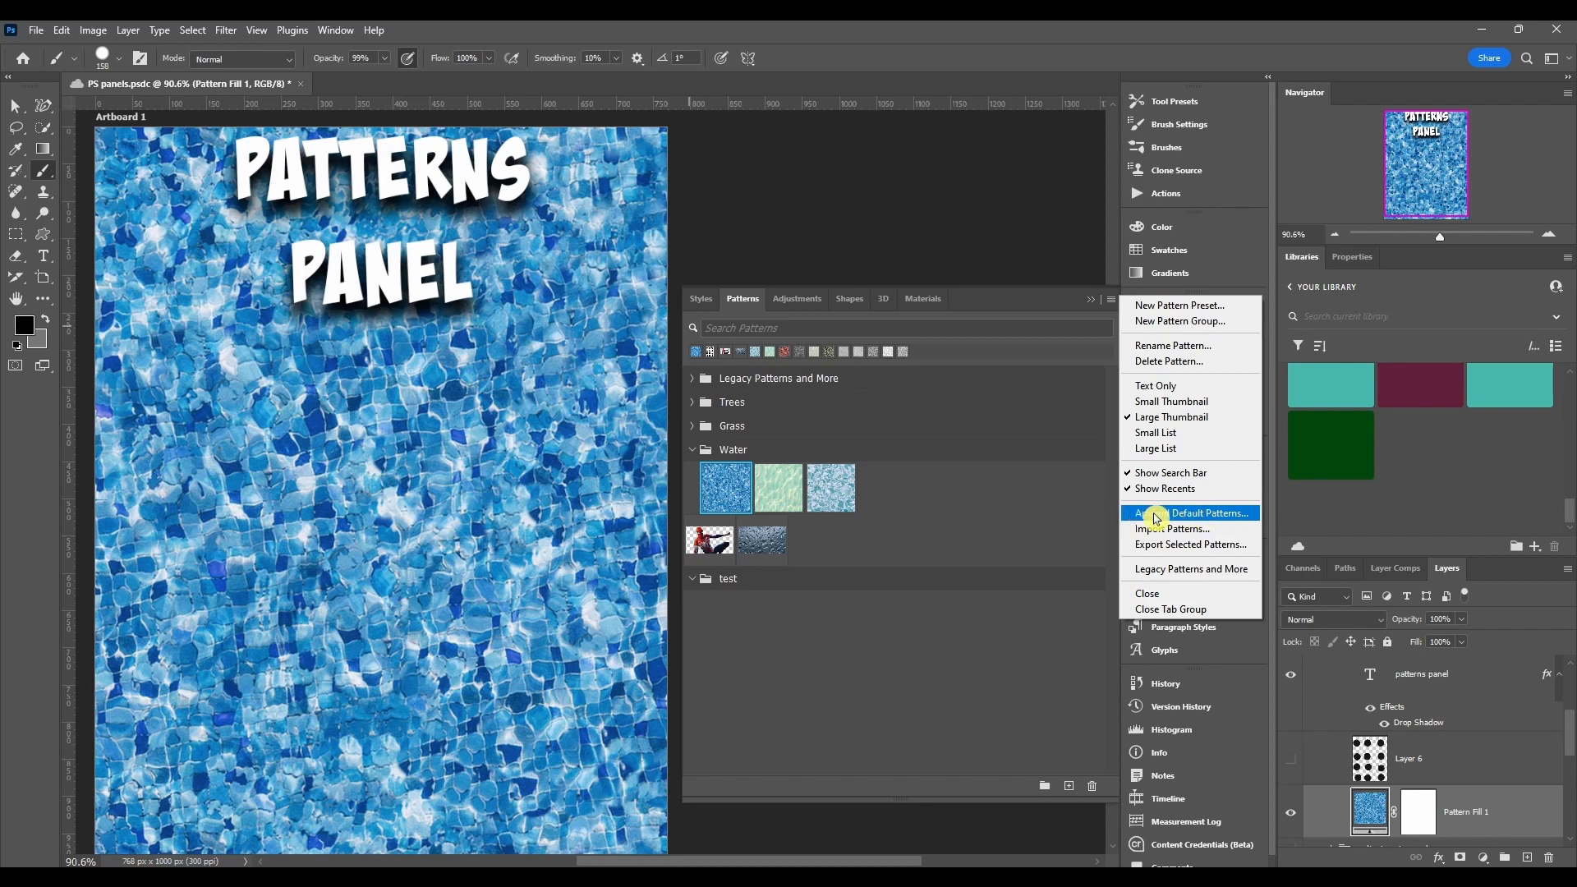
# - Append the default patterns to the pattern presets and look through the added Trees, Grass and Water groups
pyautogui.click(1234, 515)
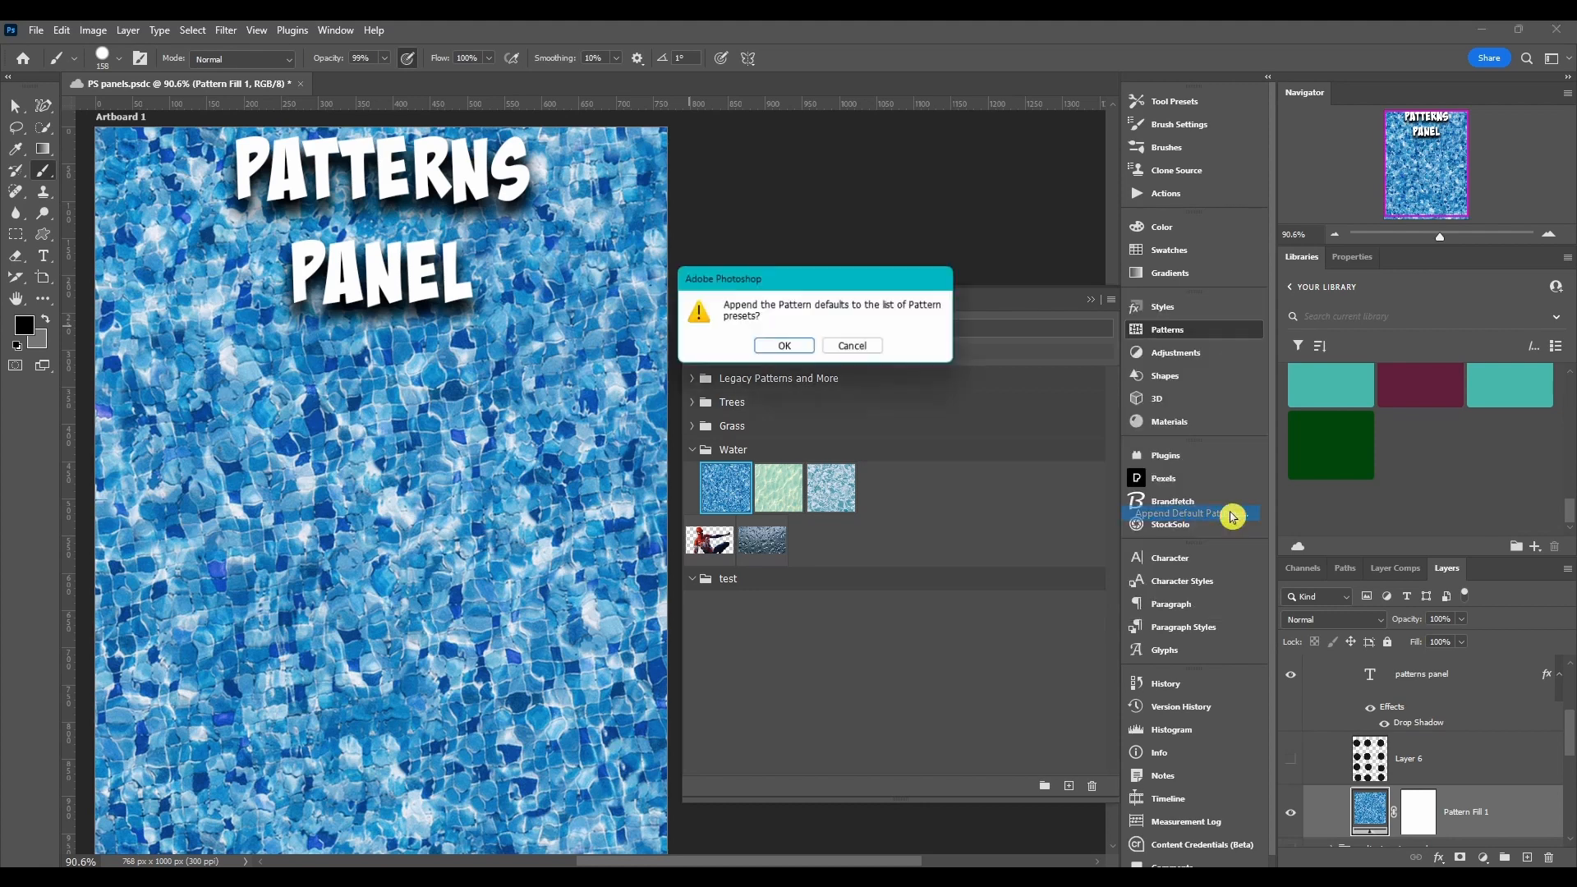
pyautogui.click(800, 351)
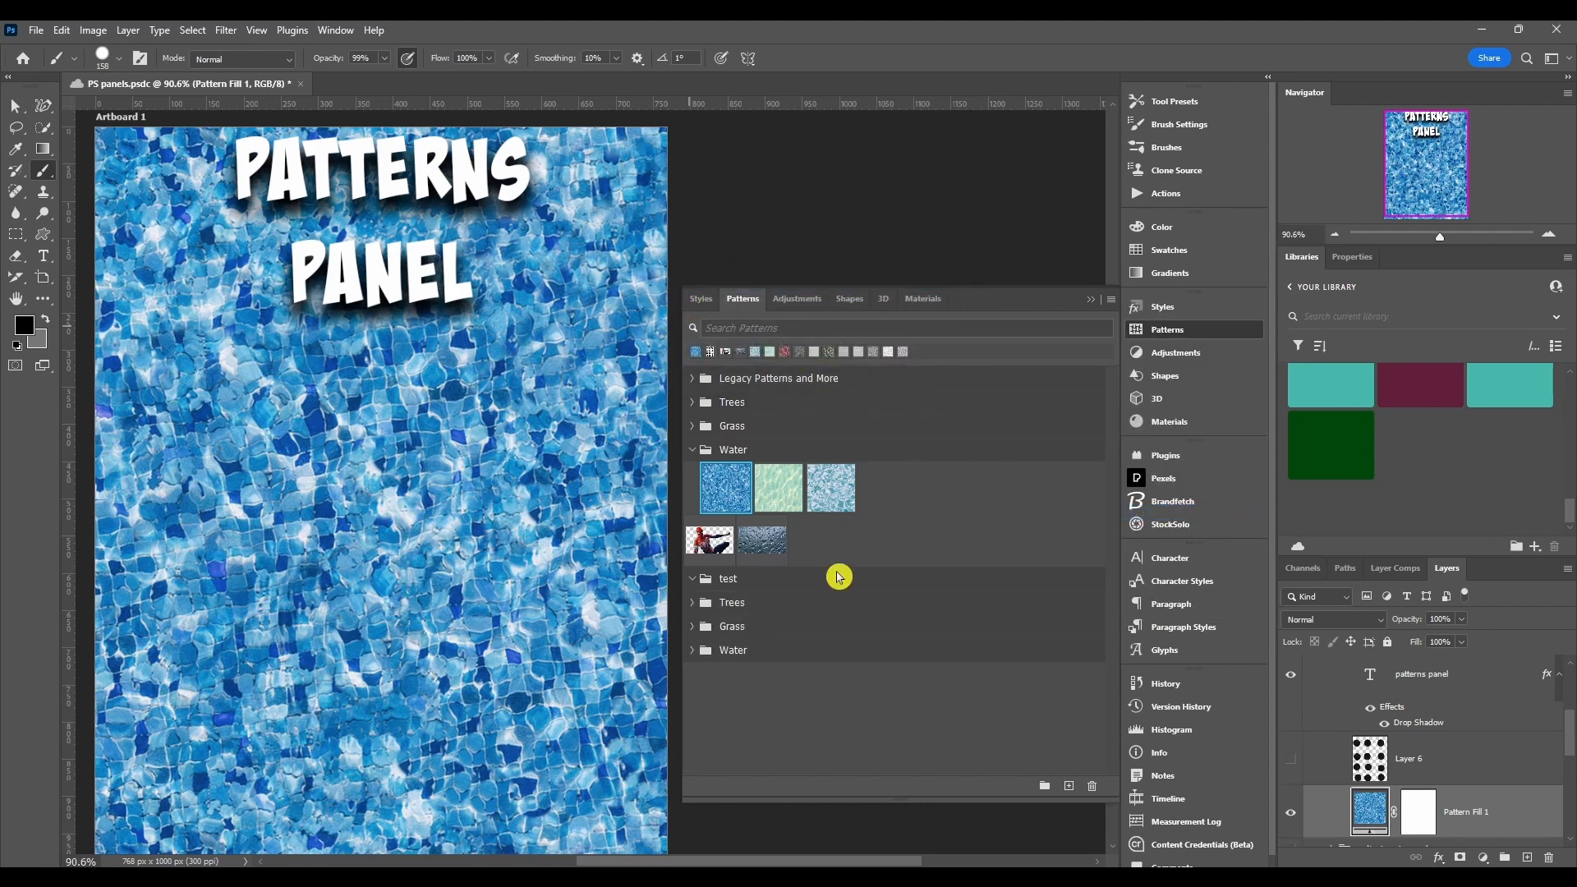
pyautogui.click(692, 603)
pyautogui.click(692, 603)
pyautogui.click(691, 627)
pyautogui.click(691, 627)
pyautogui.click(692, 652)
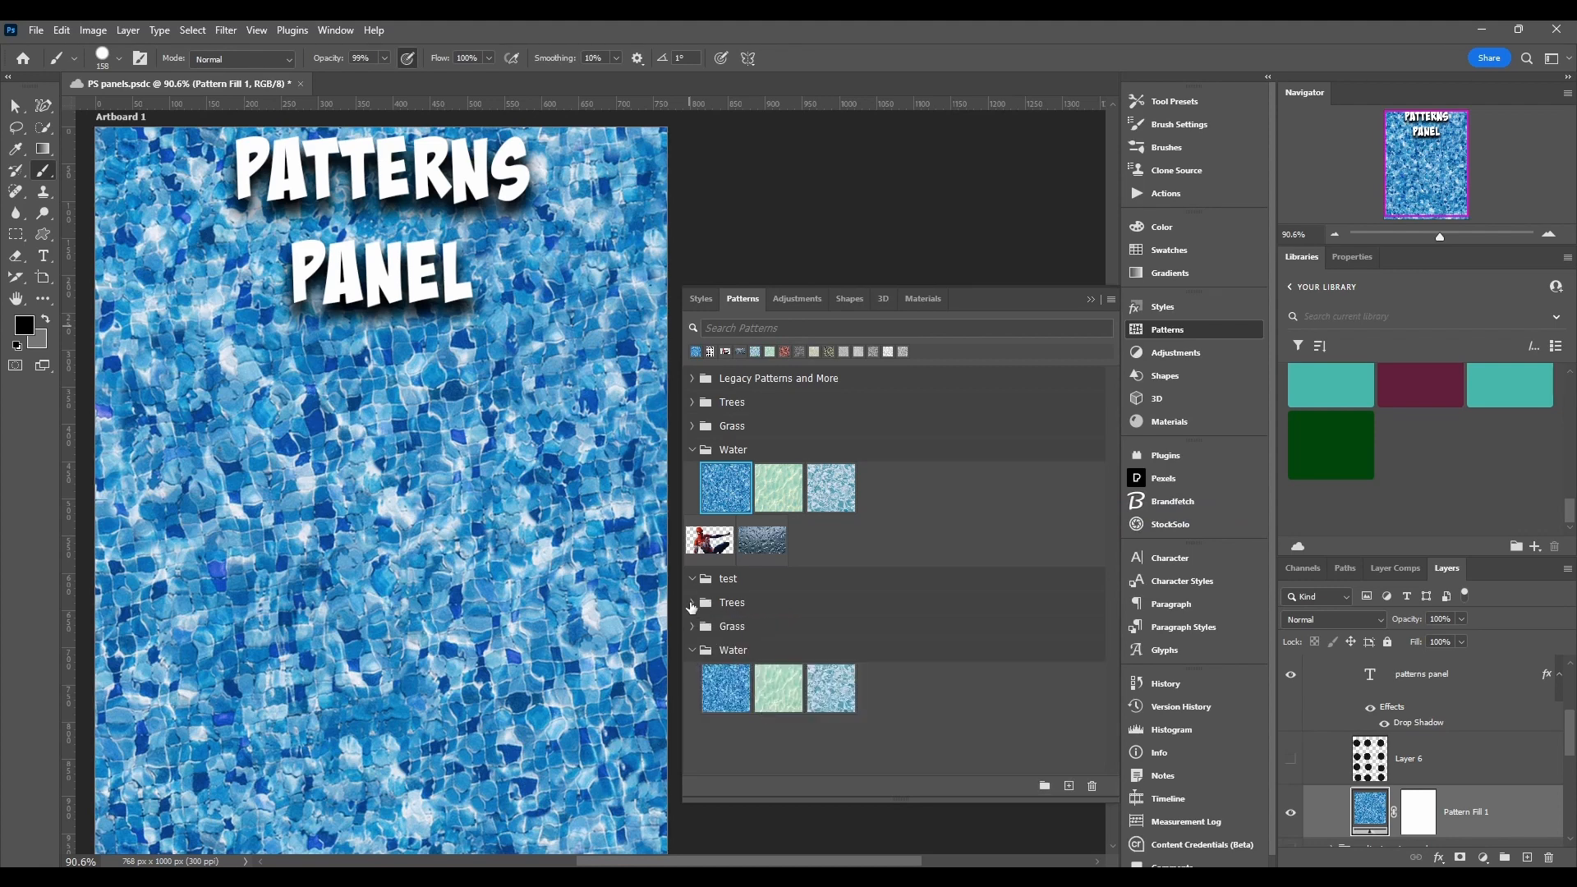
pyautogui.click(692, 650)
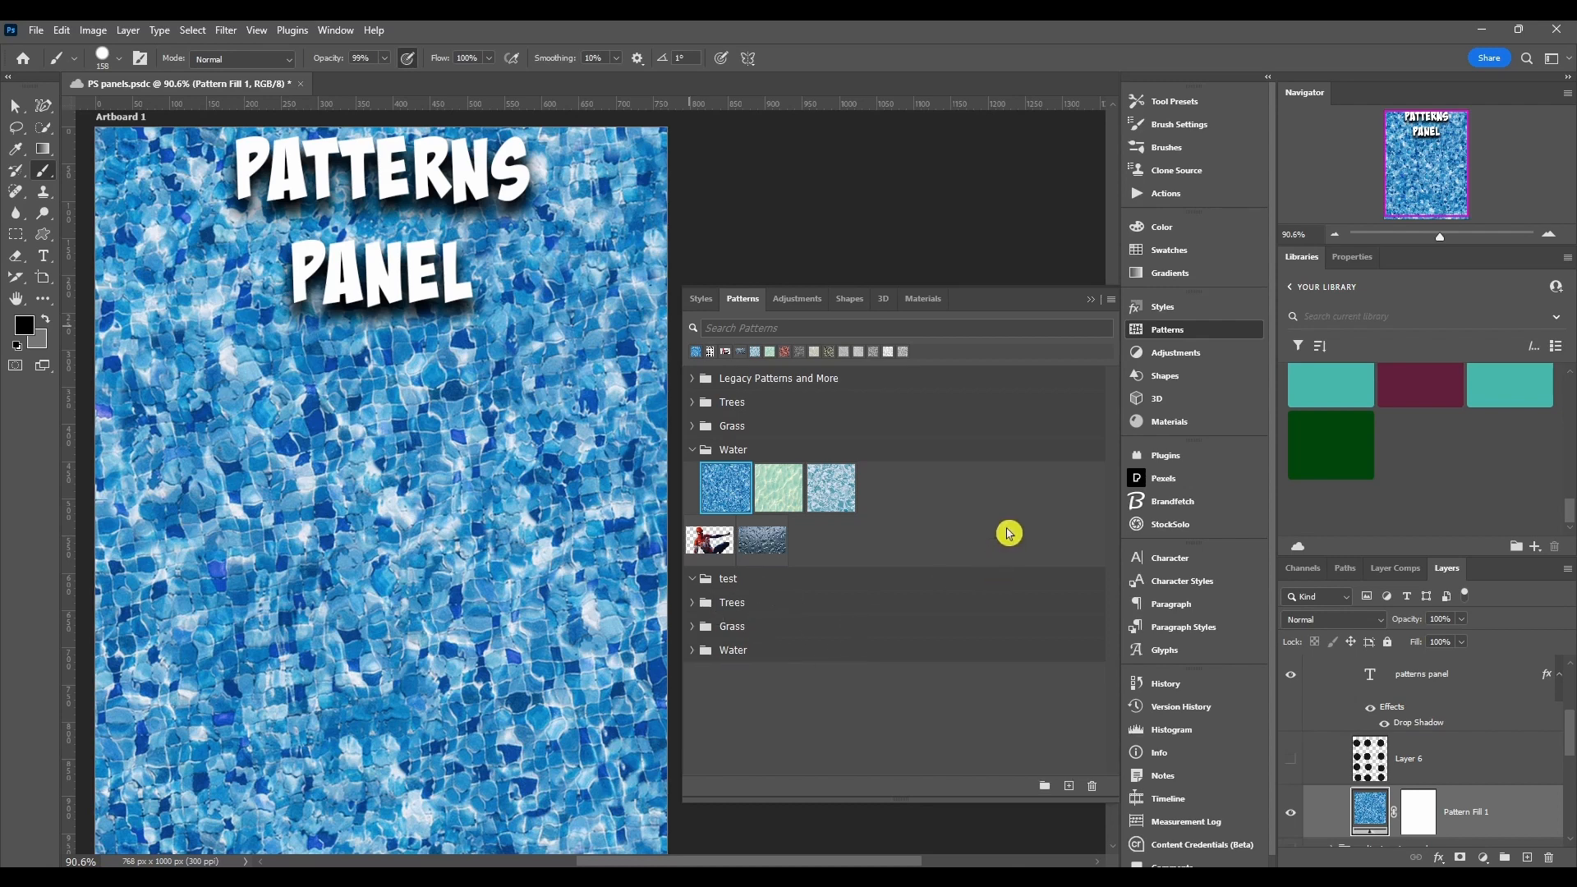
# - Load the Legacy Patterns and More set and look through its 2019 Patterns subgroups, including Wood and Gravel
pyautogui.click(1111, 299)
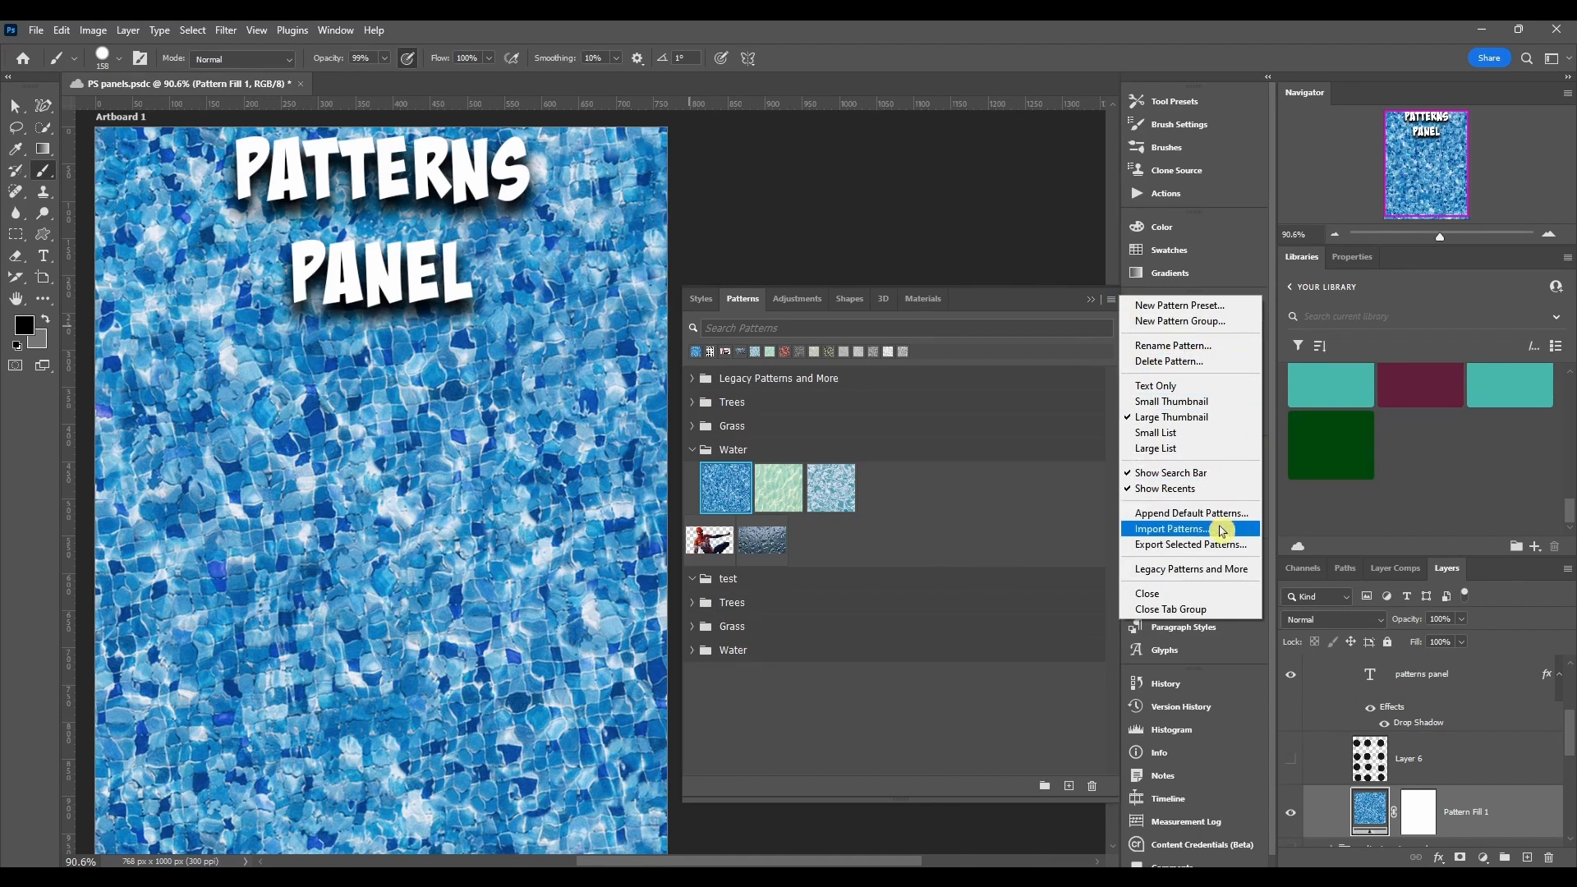
pyautogui.click(1193, 572)
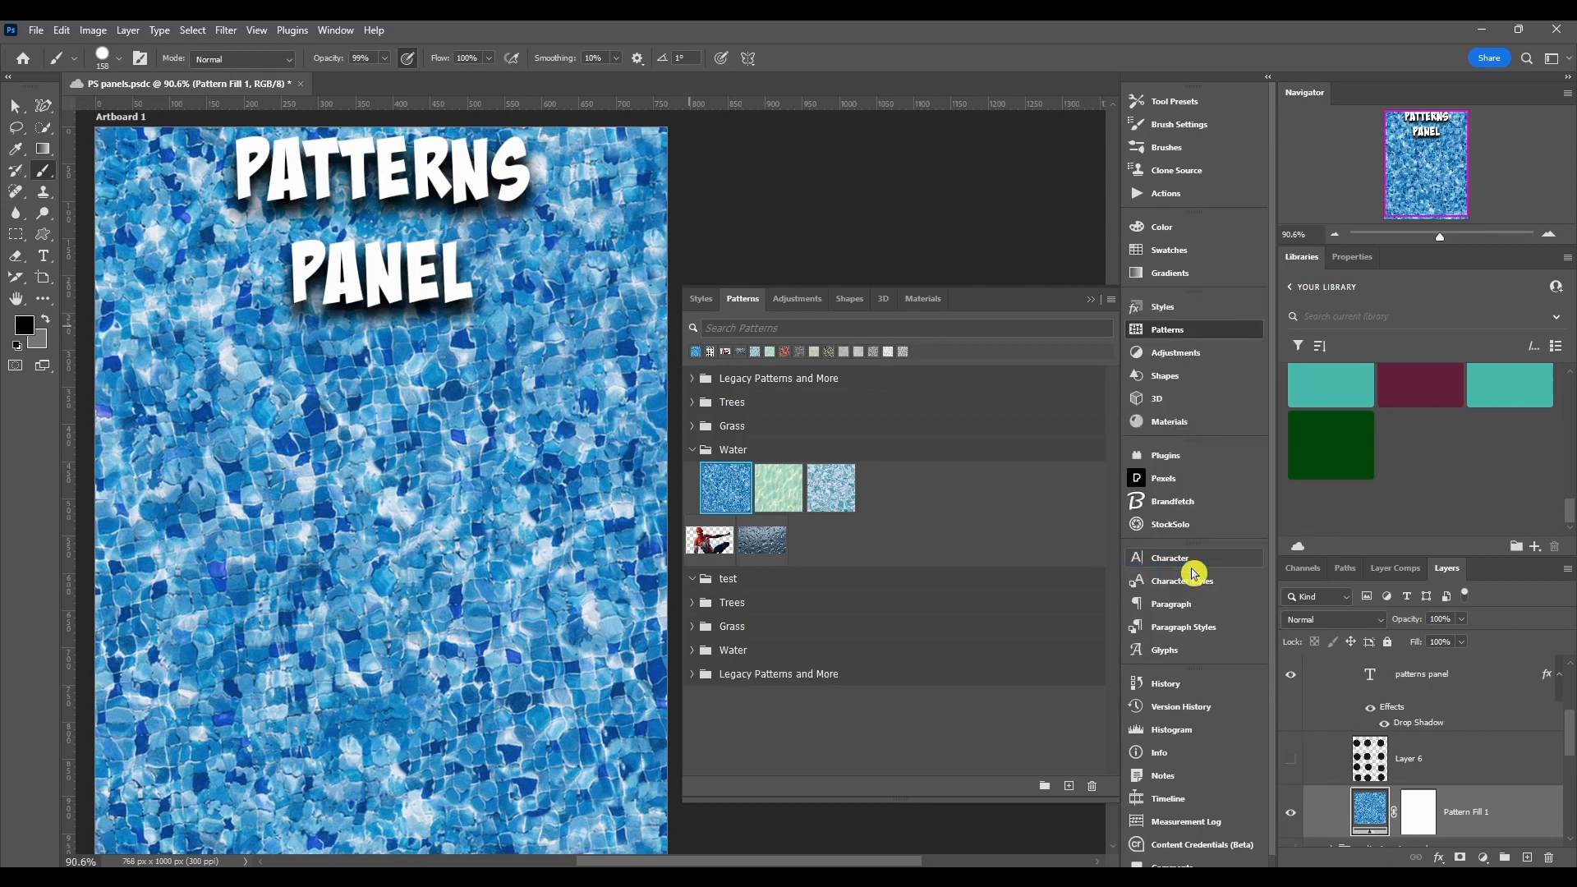
pyautogui.click(692, 674)
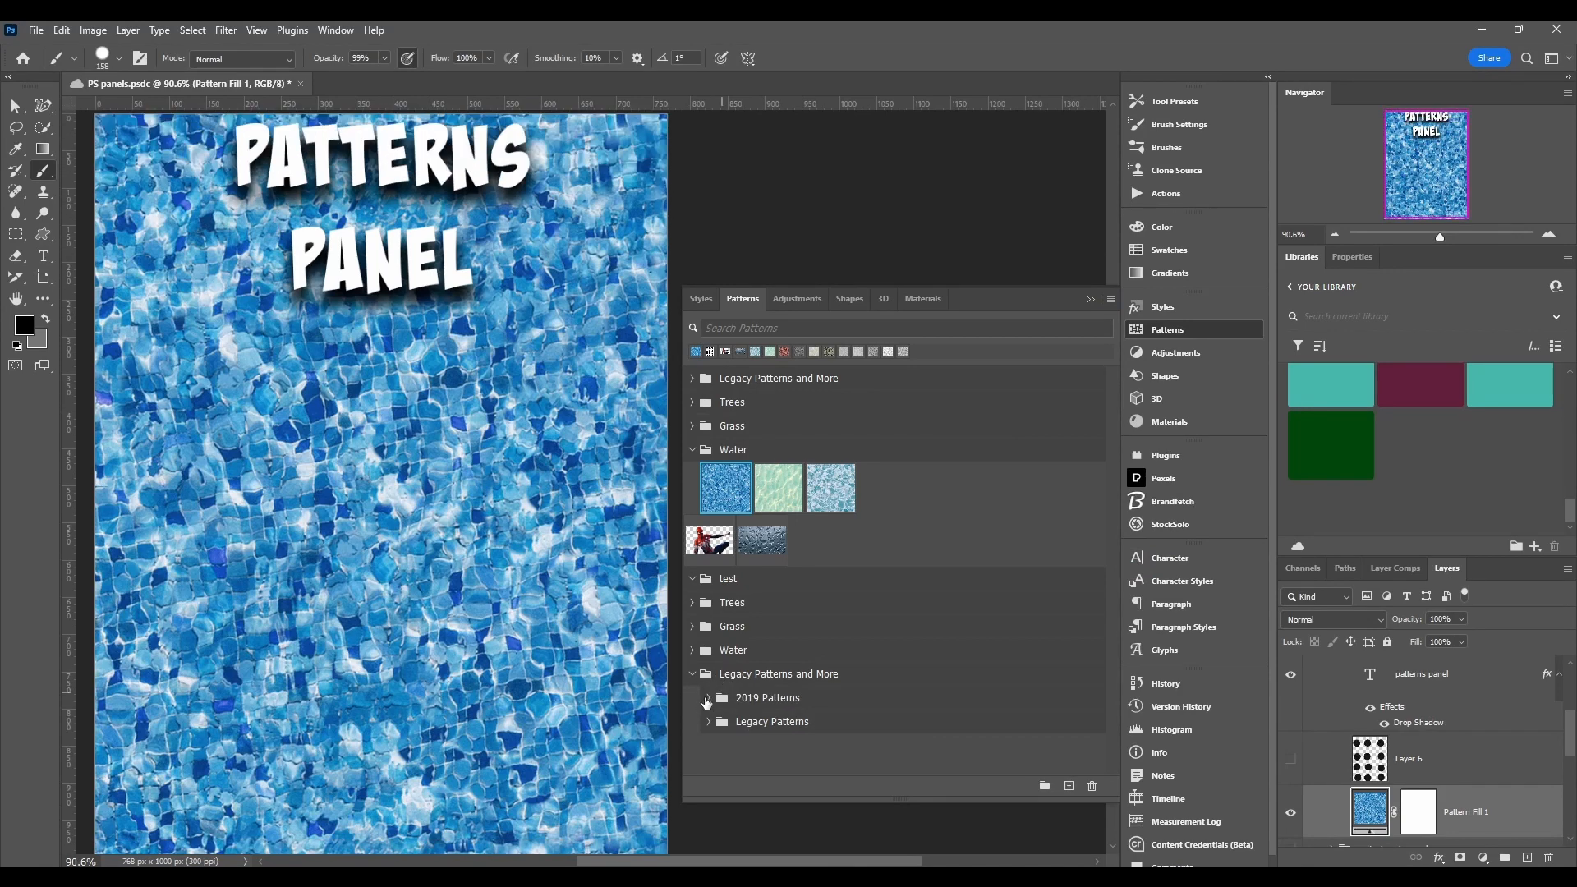
pyautogui.click(707, 699)
pyautogui.scroll(-1, 773, 691)
pyautogui.click(725, 697)
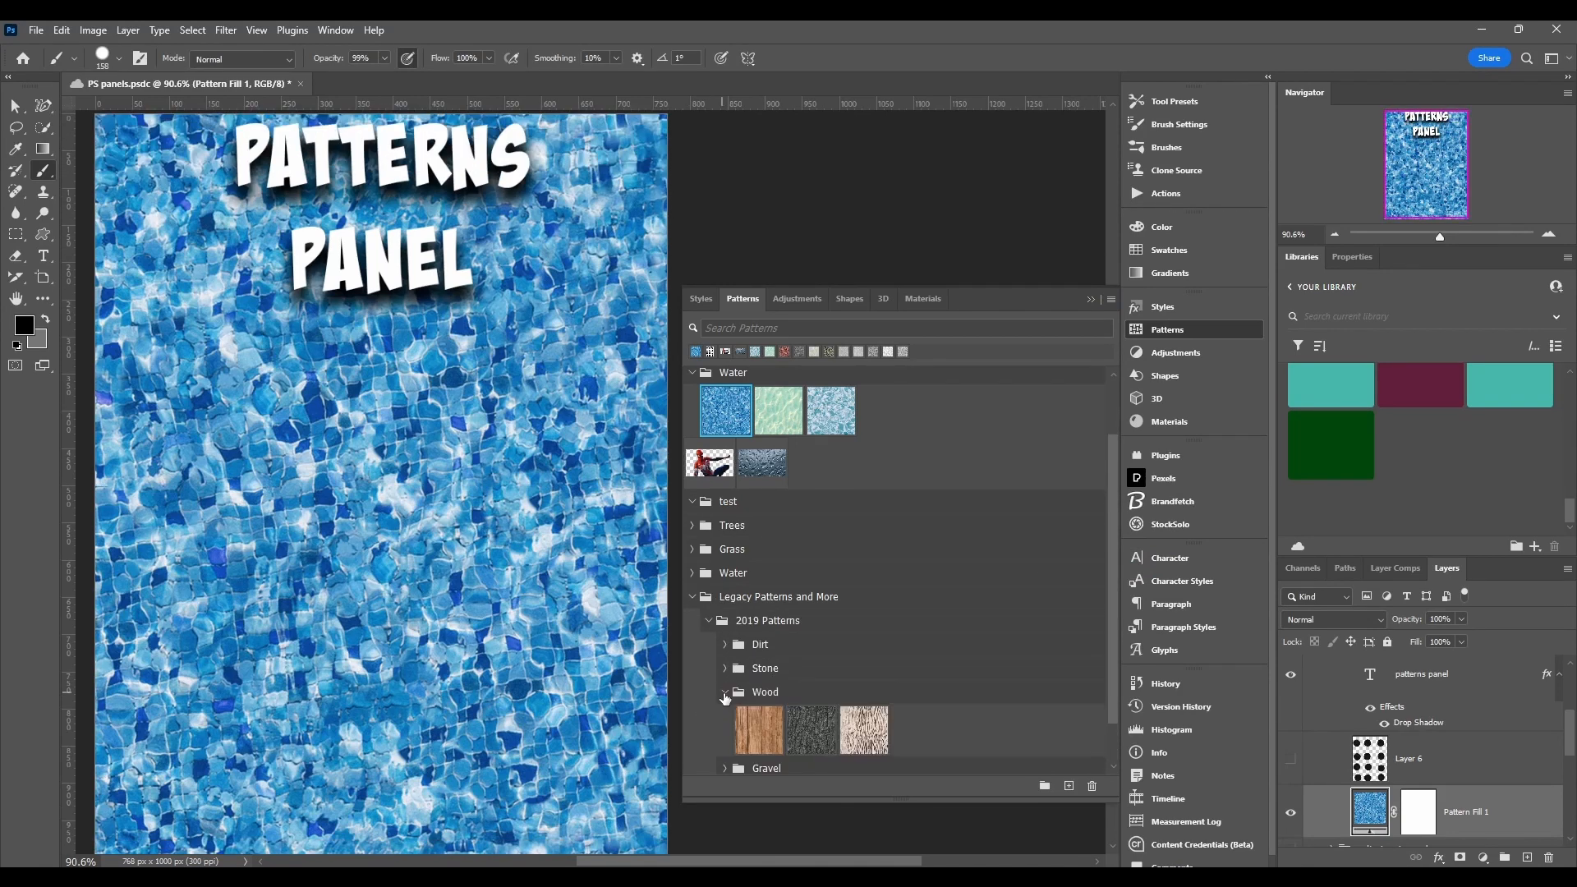
pyautogui.click(728, 702)
pyautogui.click(725, 714)
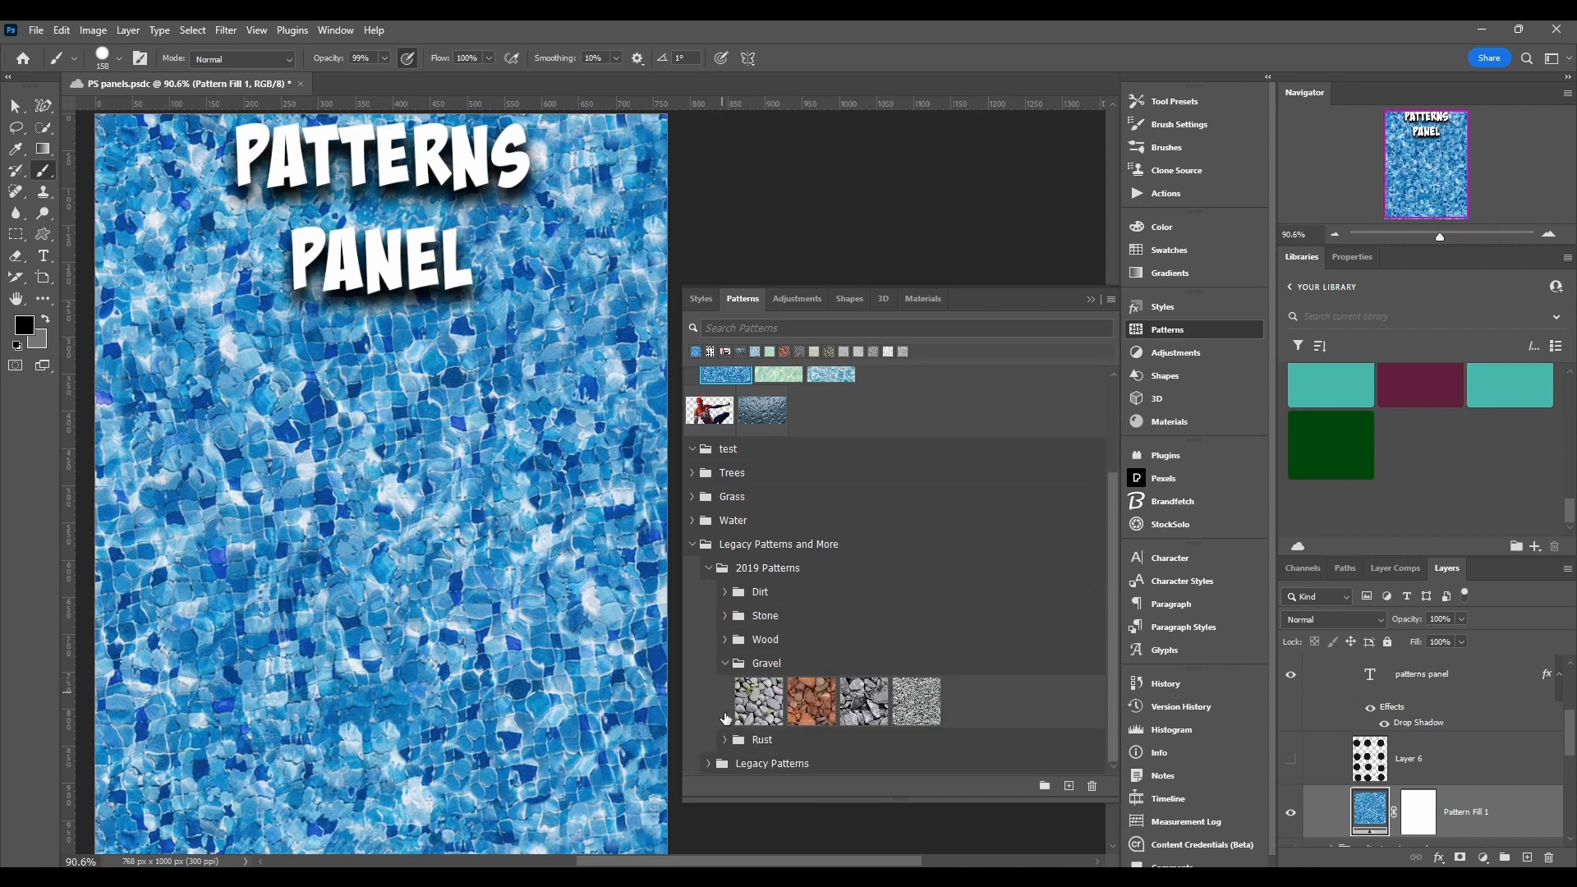
pyautogui.click(725, 667)
pyautogui.click(709, 621)
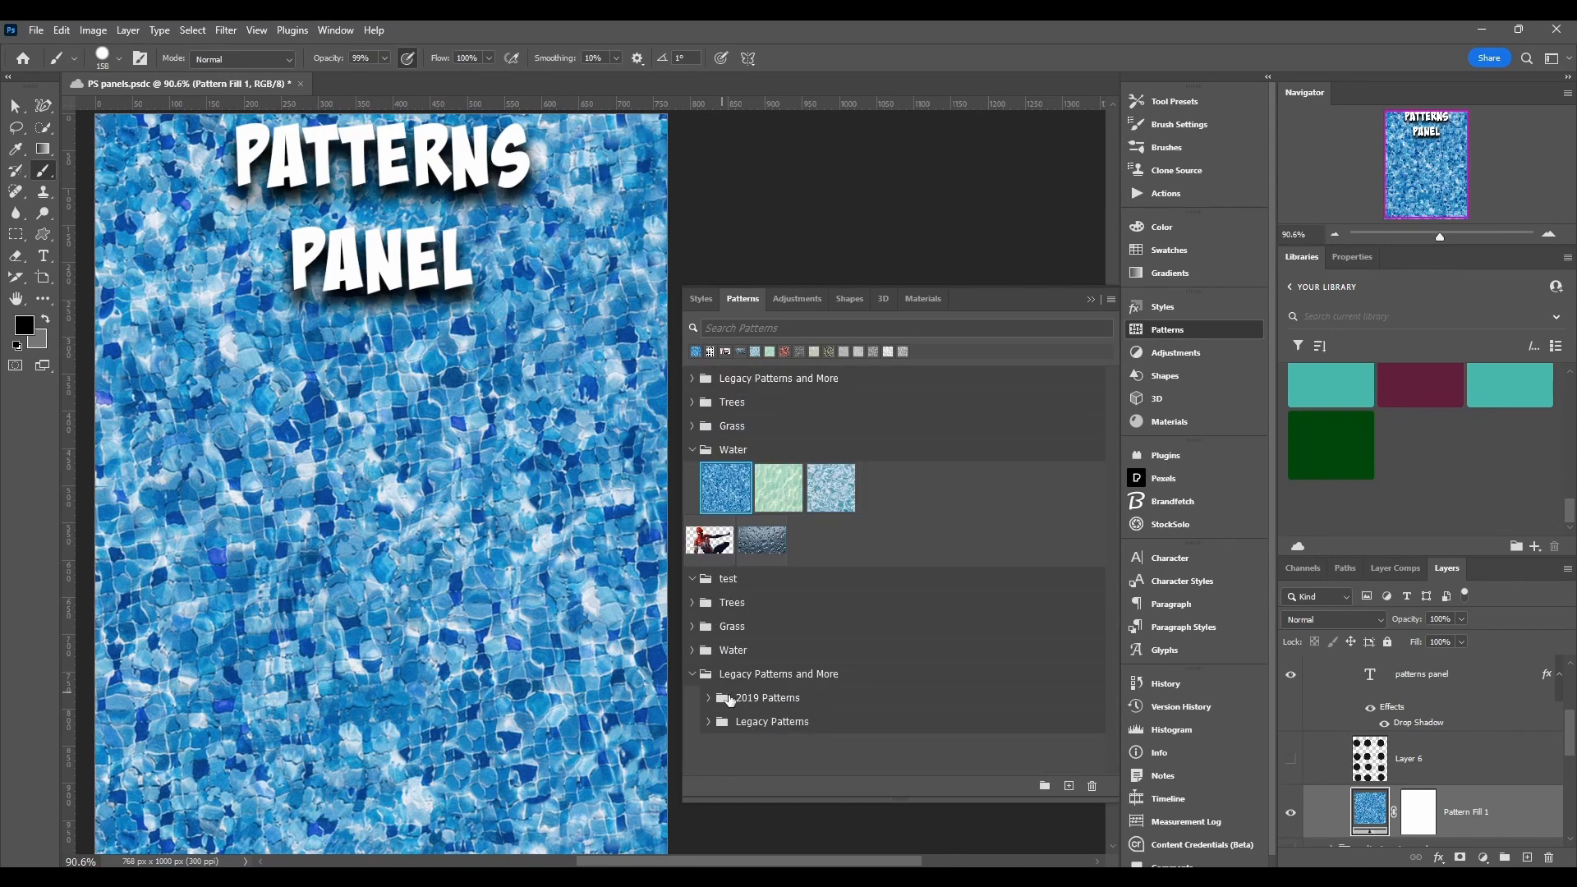
# - Browse the Legacy Patterns subgroups, looking inside Legacy Default Patterns, Legacy Patterns and Patterns
pyautogui.click(708, 723)
pyautogui.scroll(-5, 739, 715)
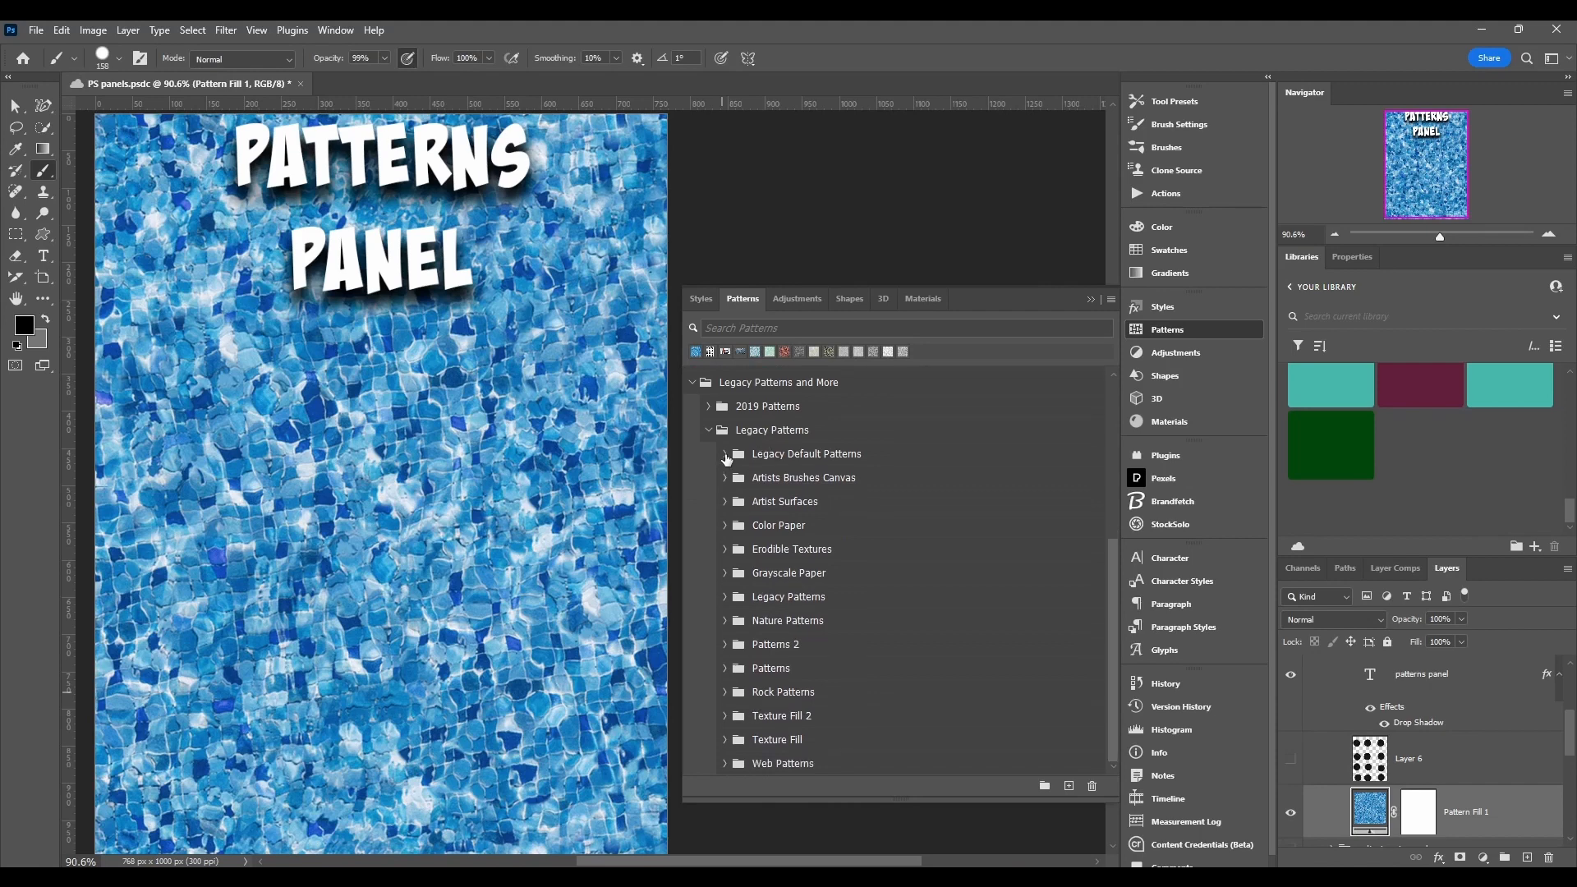
pyautogui.click(725, 454)
pyautogui.click(724, 454)
pyautogui.click(724, 597)
pyautogui.click(724, 597)
pyautogui.click(725, 668)
pyautogui.scroll(-3, 724, 624)
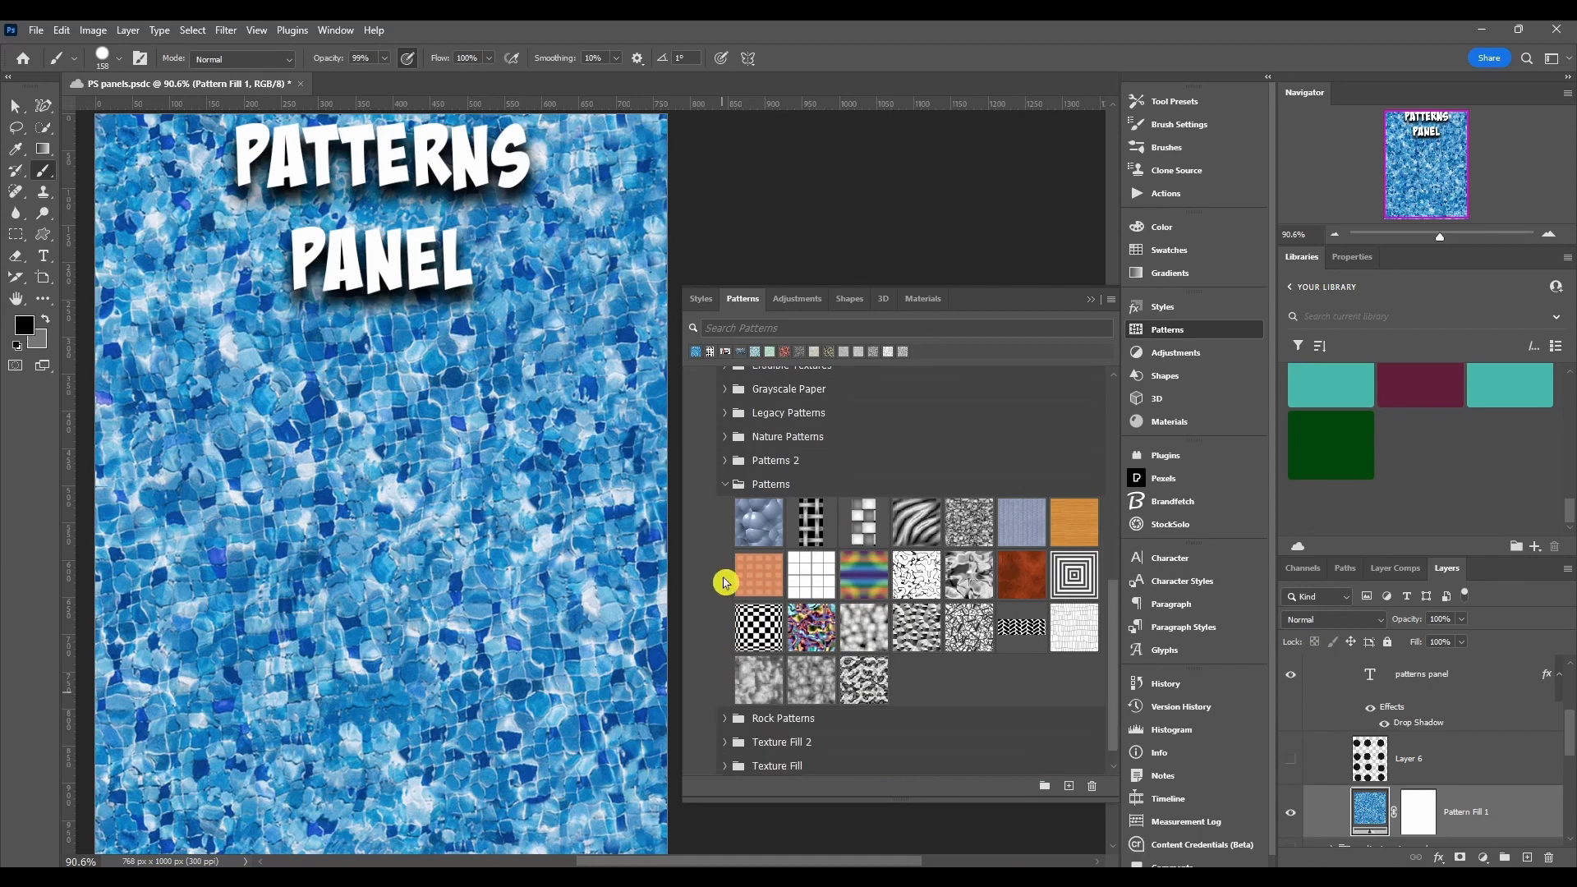
pyautogui.click(725, 486)
pyautogui.doubleClick(724, 646)
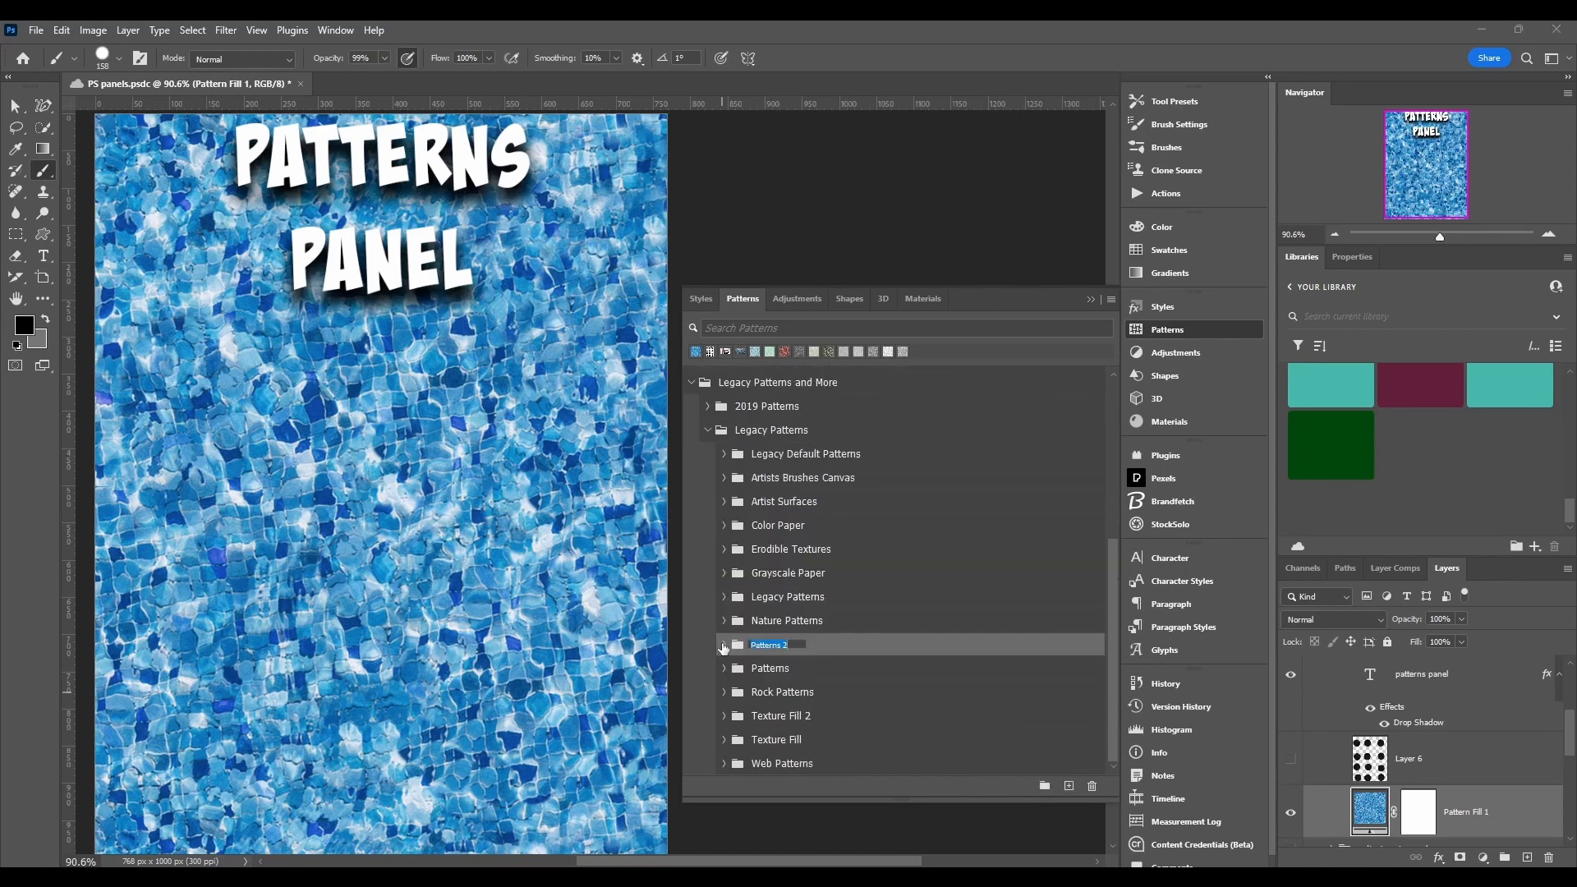
pyautogui.click(723, 646)
pyautogui.click(727, 647)
# - Collapse the Legacy Patterns subgroup and the newly added Legacy Patterns and More group
pyautogui.click(1110, 299)
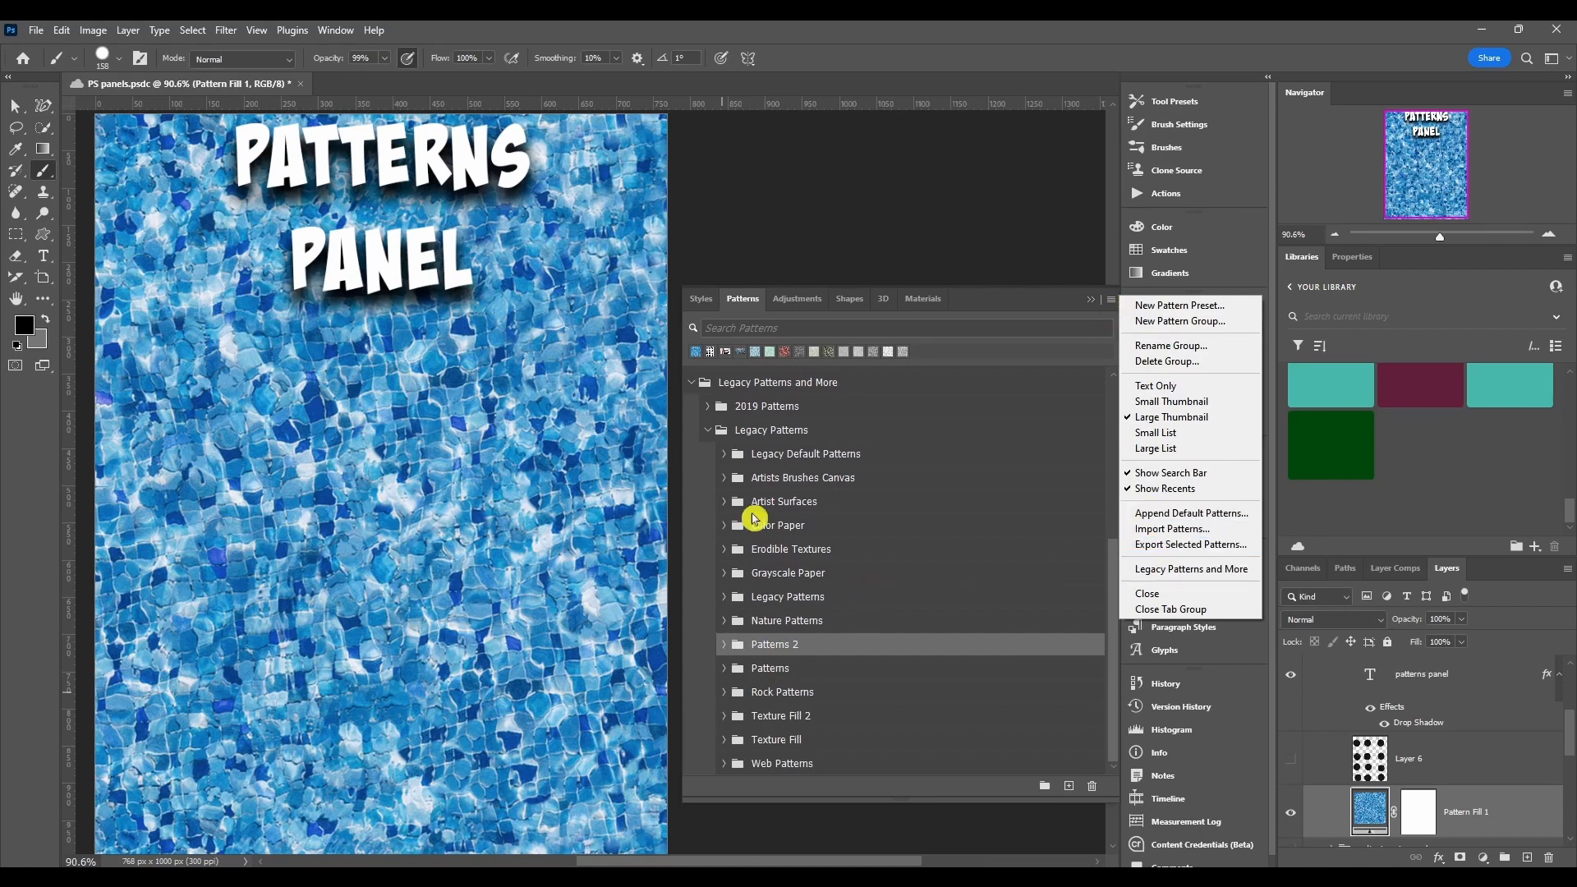
pyautogui.click(711, 433)
pyautogui.click(708, 430)
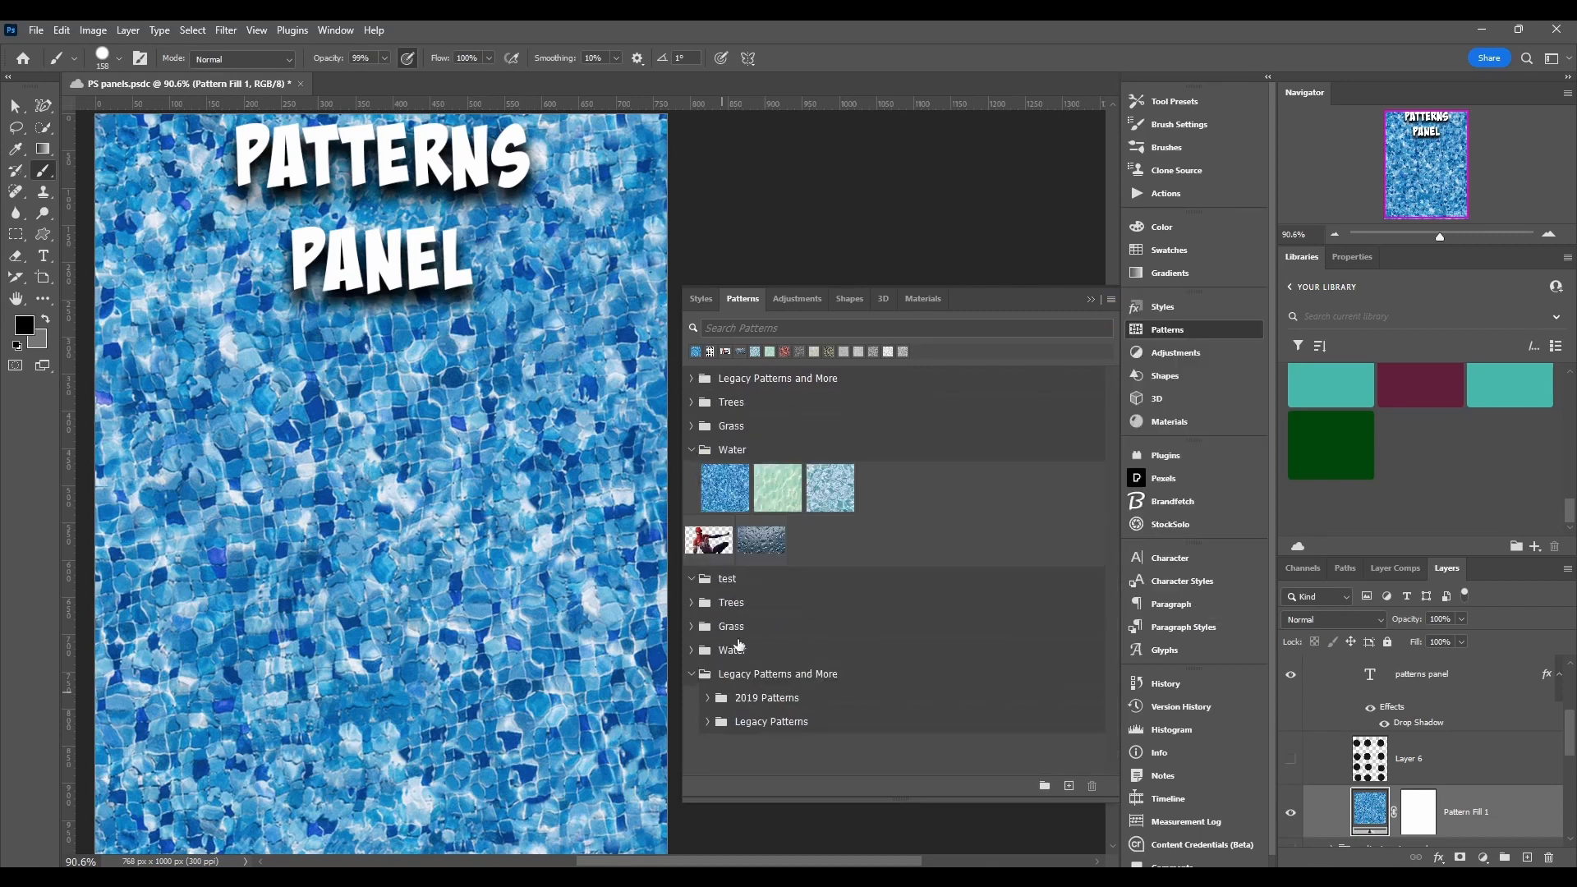
pyautogui.click(690, 674)
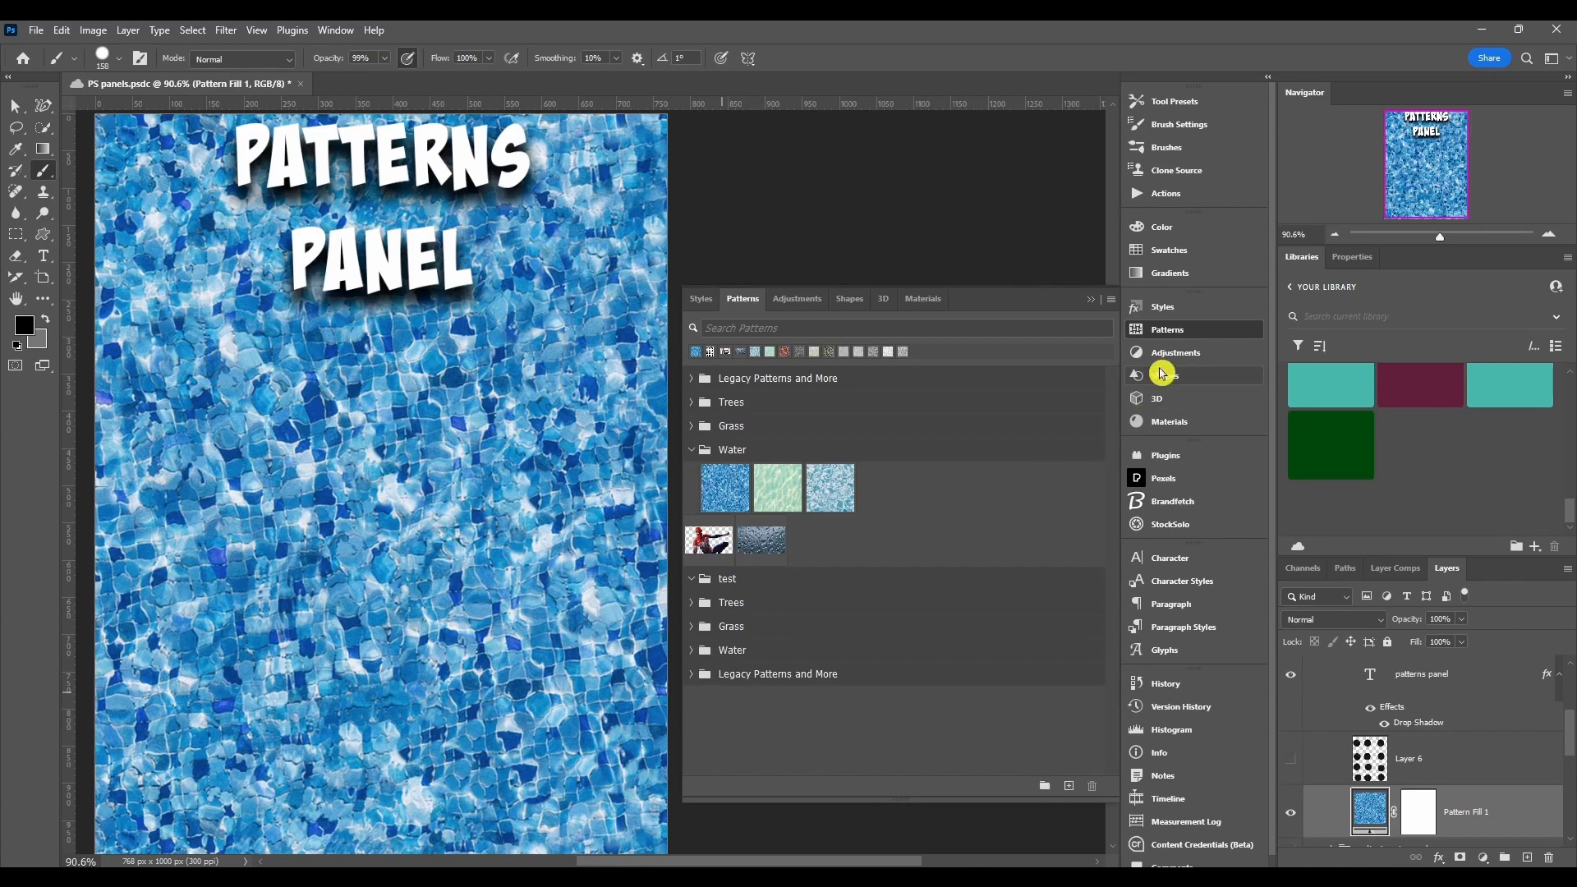
# - View the .PAT files available for import in the Adobe Assets patterns folder, and close the dialog without loading any
pyautogui.click(1111, 299)
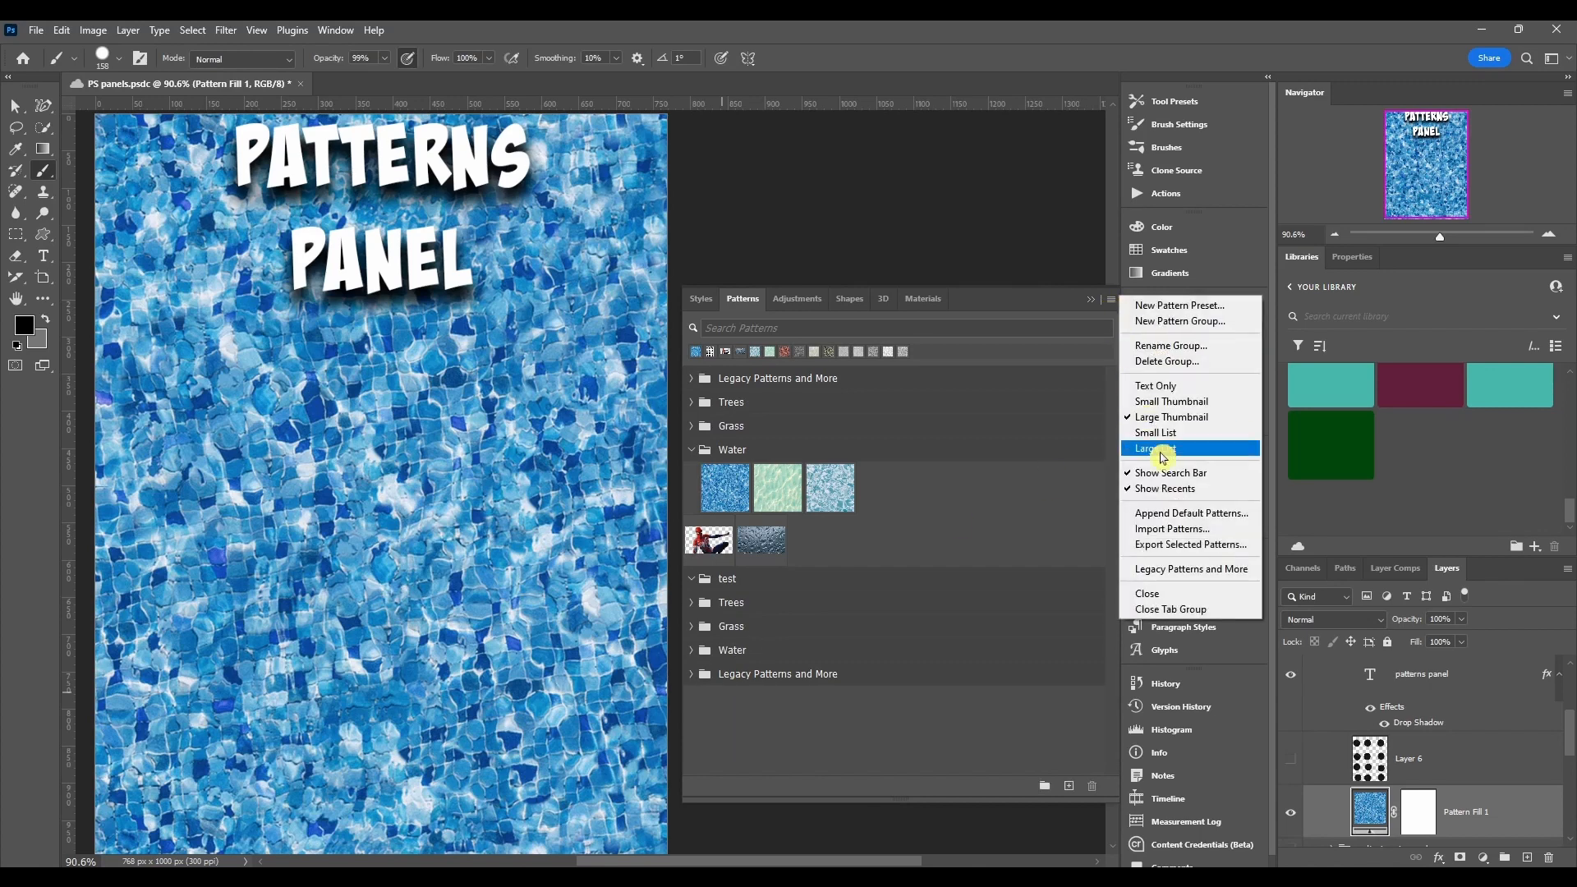
pyautogui.click(1170, 529)
pyautogui.moveTo(488, 33); pyautogui.dragTo(599, 28)
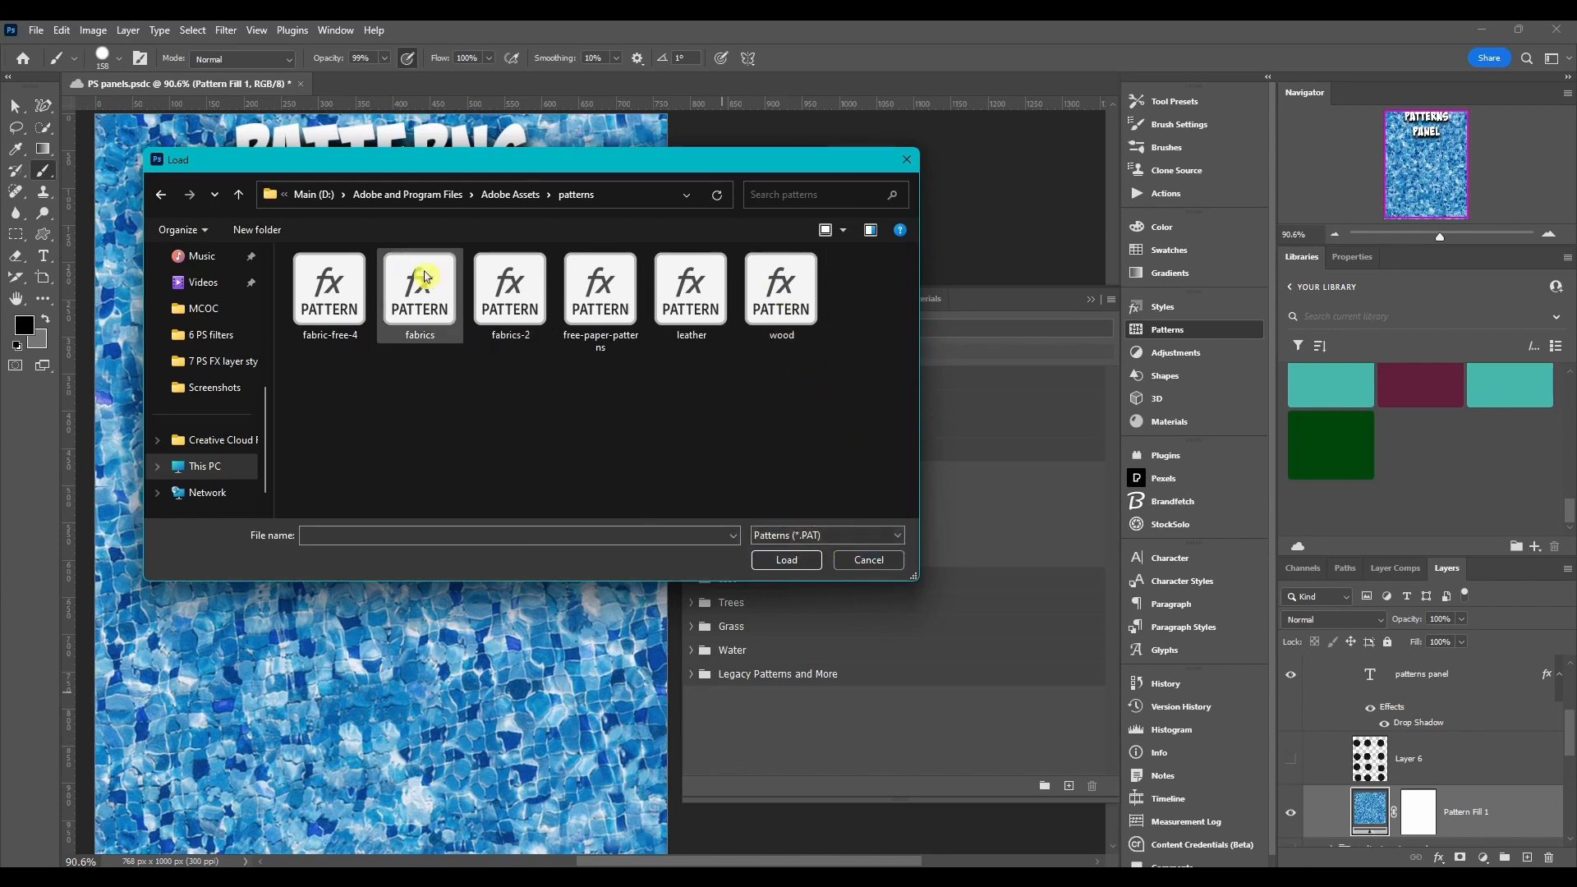
pyautogui.click(907, 159)
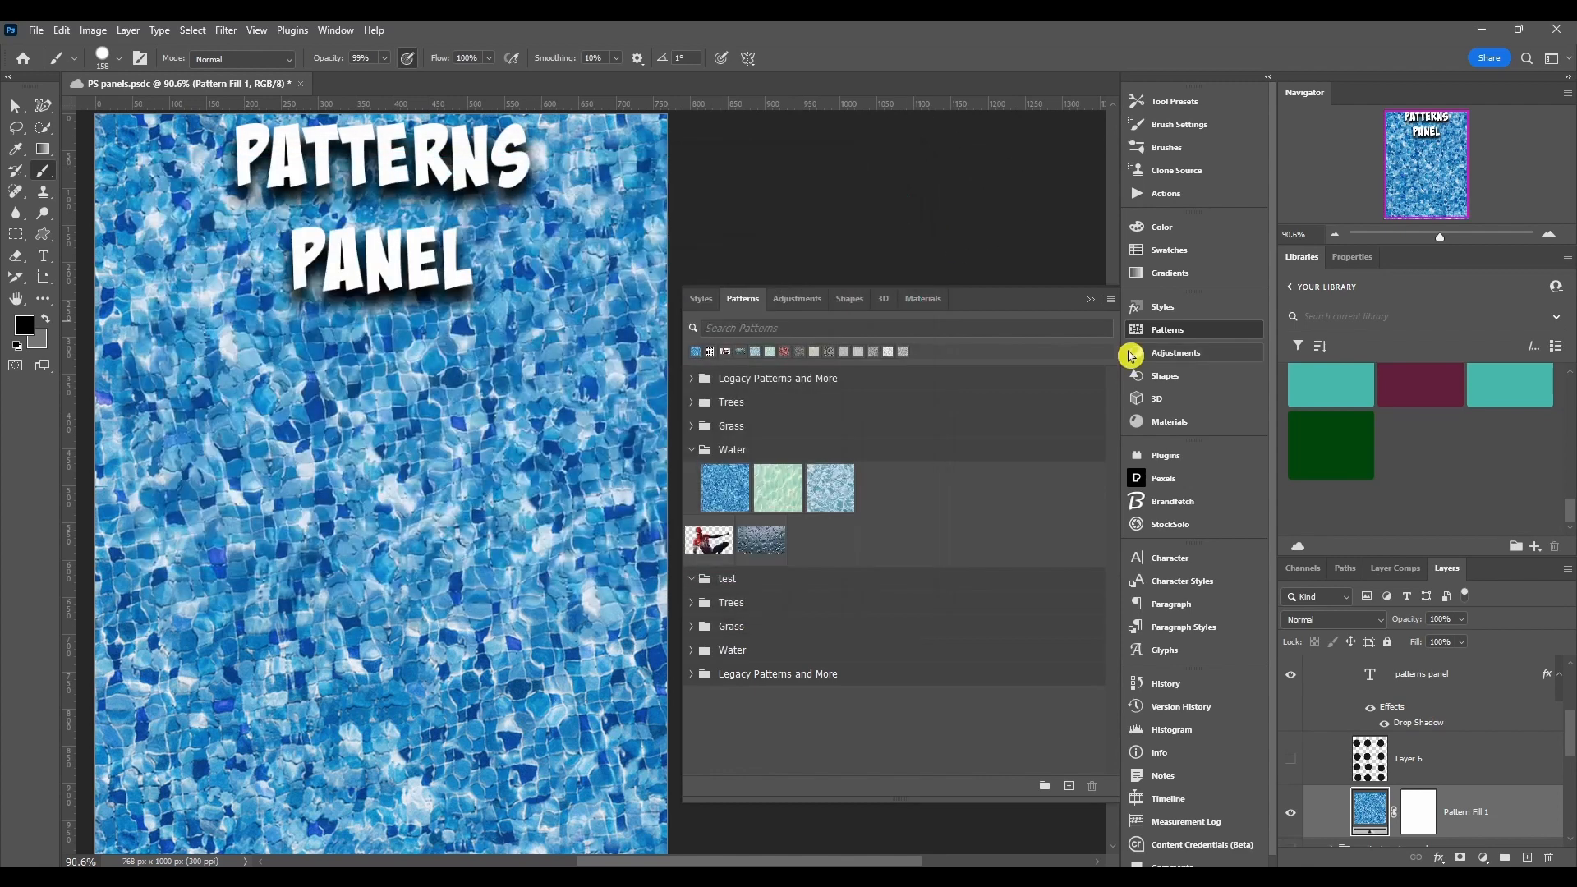
# - Check the Export Selected Patterns option, and try selecting the test, Trees and Grass groups together before clearing the selection
pyautogui.click(1114, 301)
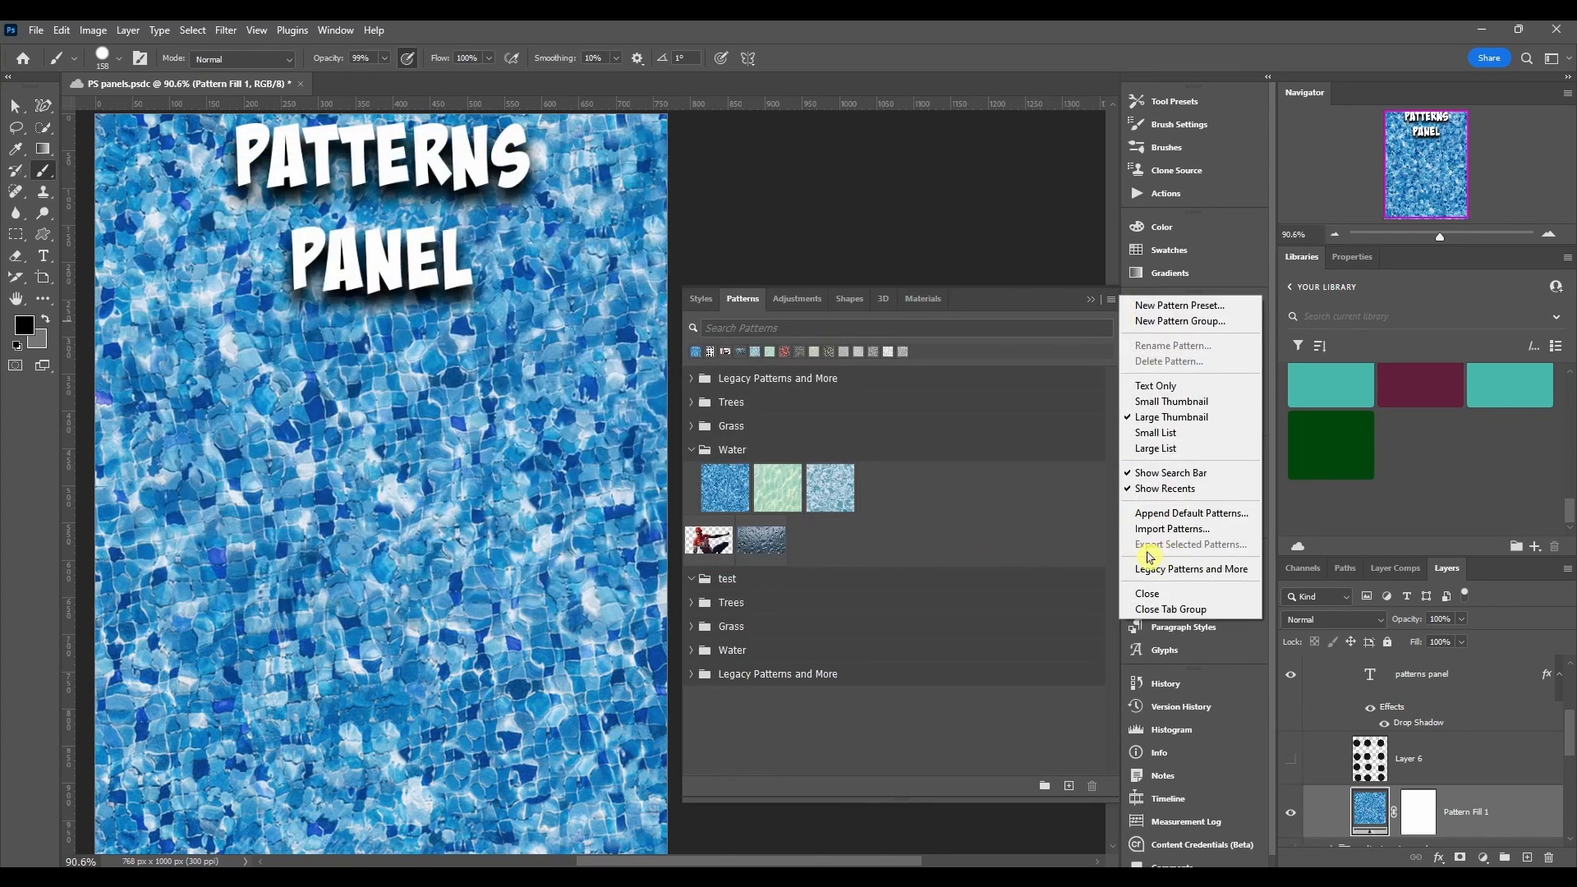
pyautogui.click(769, 584)
pyautogui.click(787, 601)
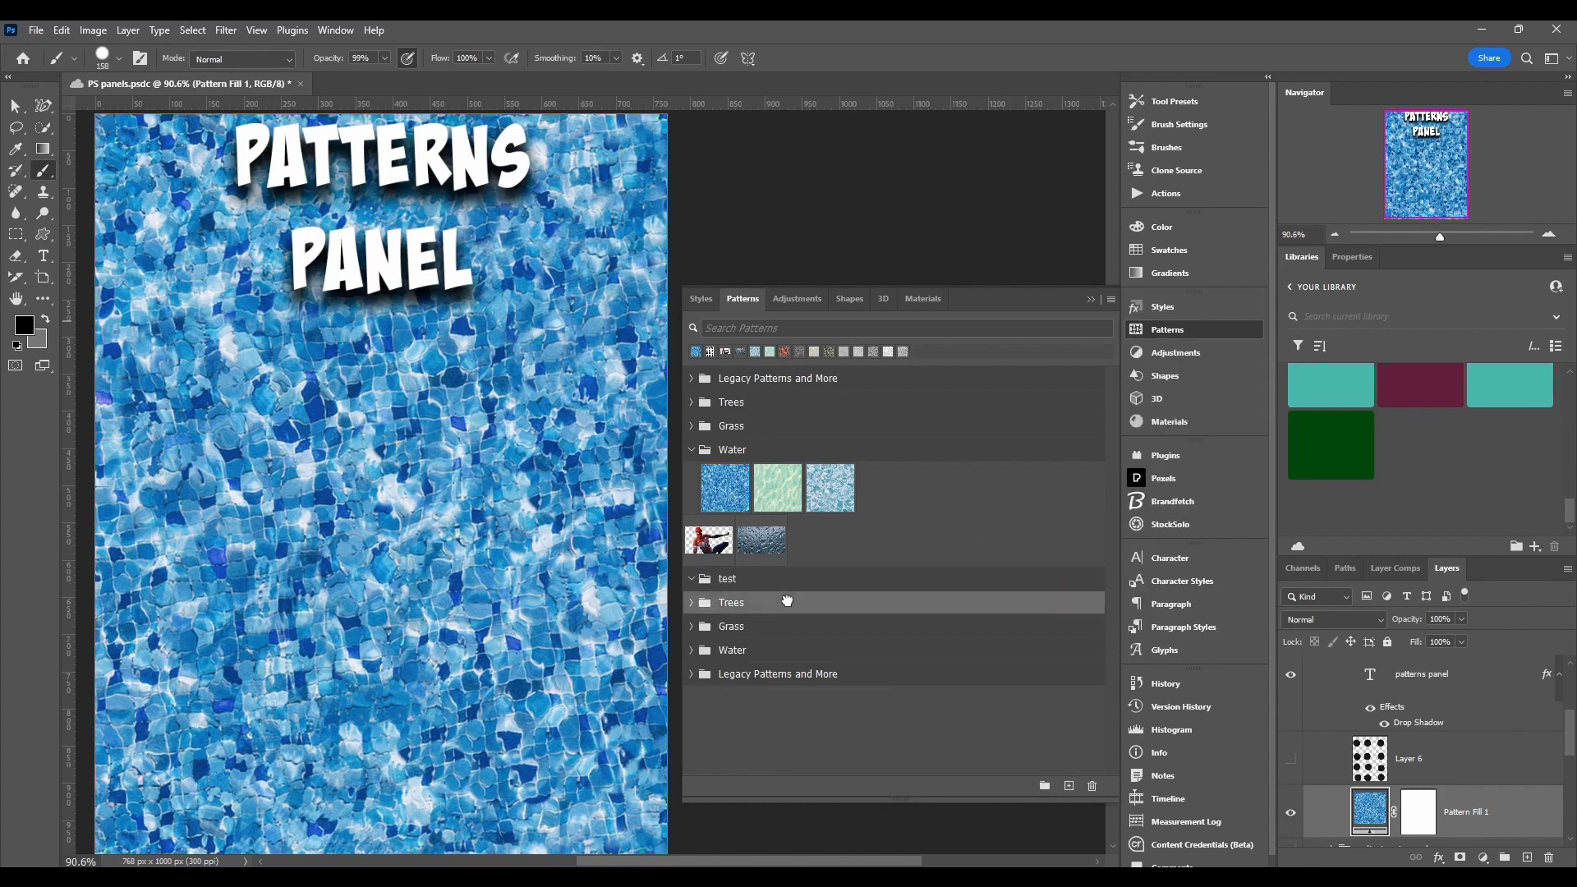
pyautogui.click(812, 582)
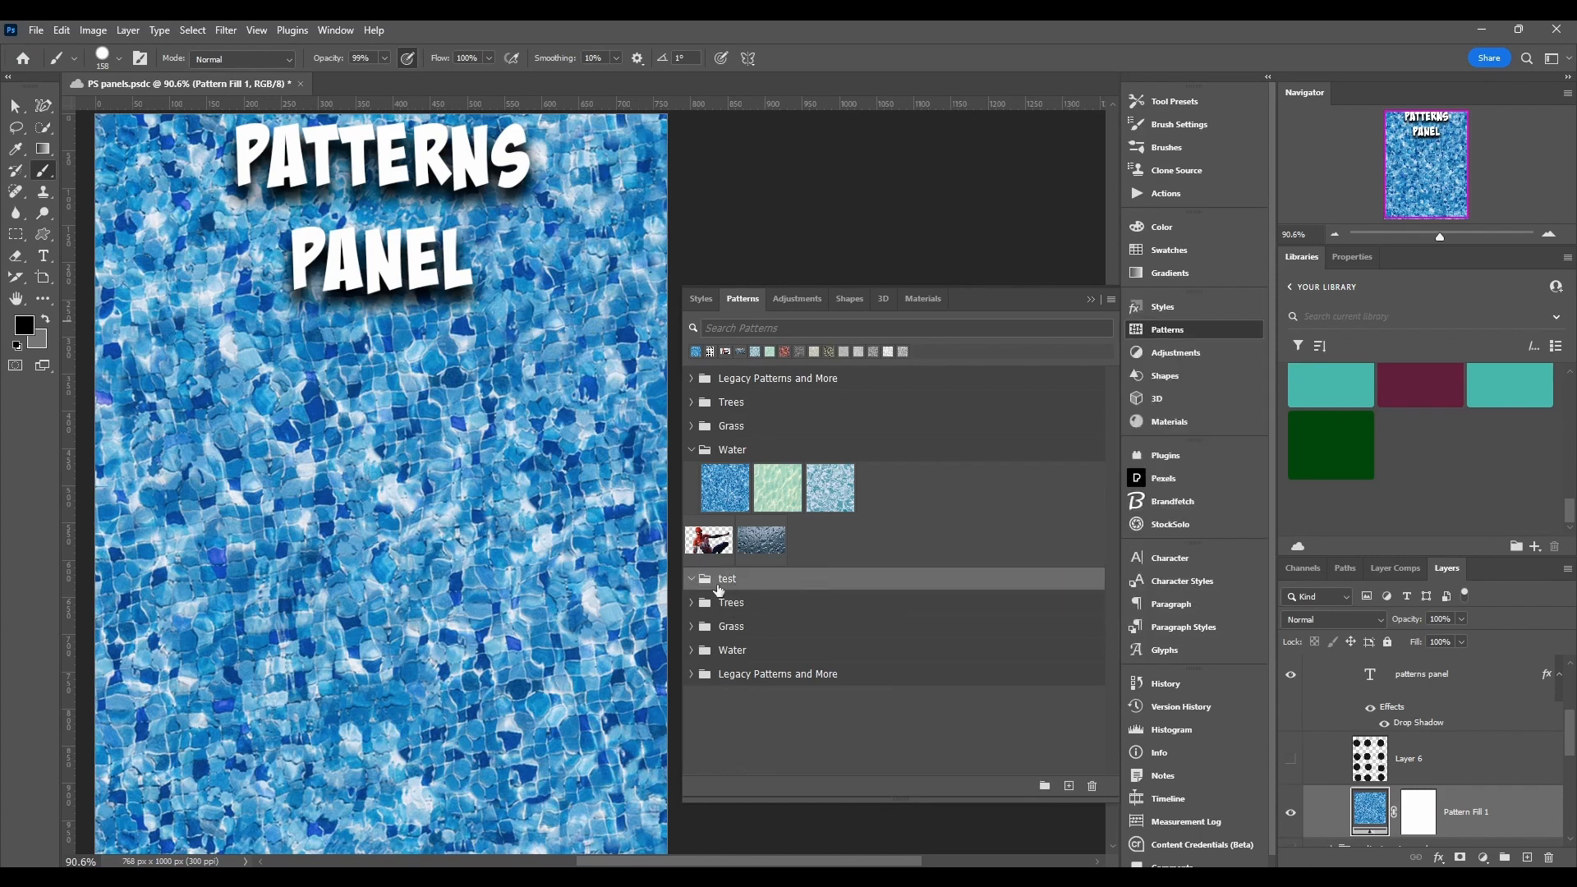
pyautogui.keyDown('ctrl'); pyautogui.click(805, 602); pyautogui.keyUp('ctrl')
pyautogui.keyDown('ctrl'); pyautogui.click(802, 626); pyautogui.keyUp('ctrl')
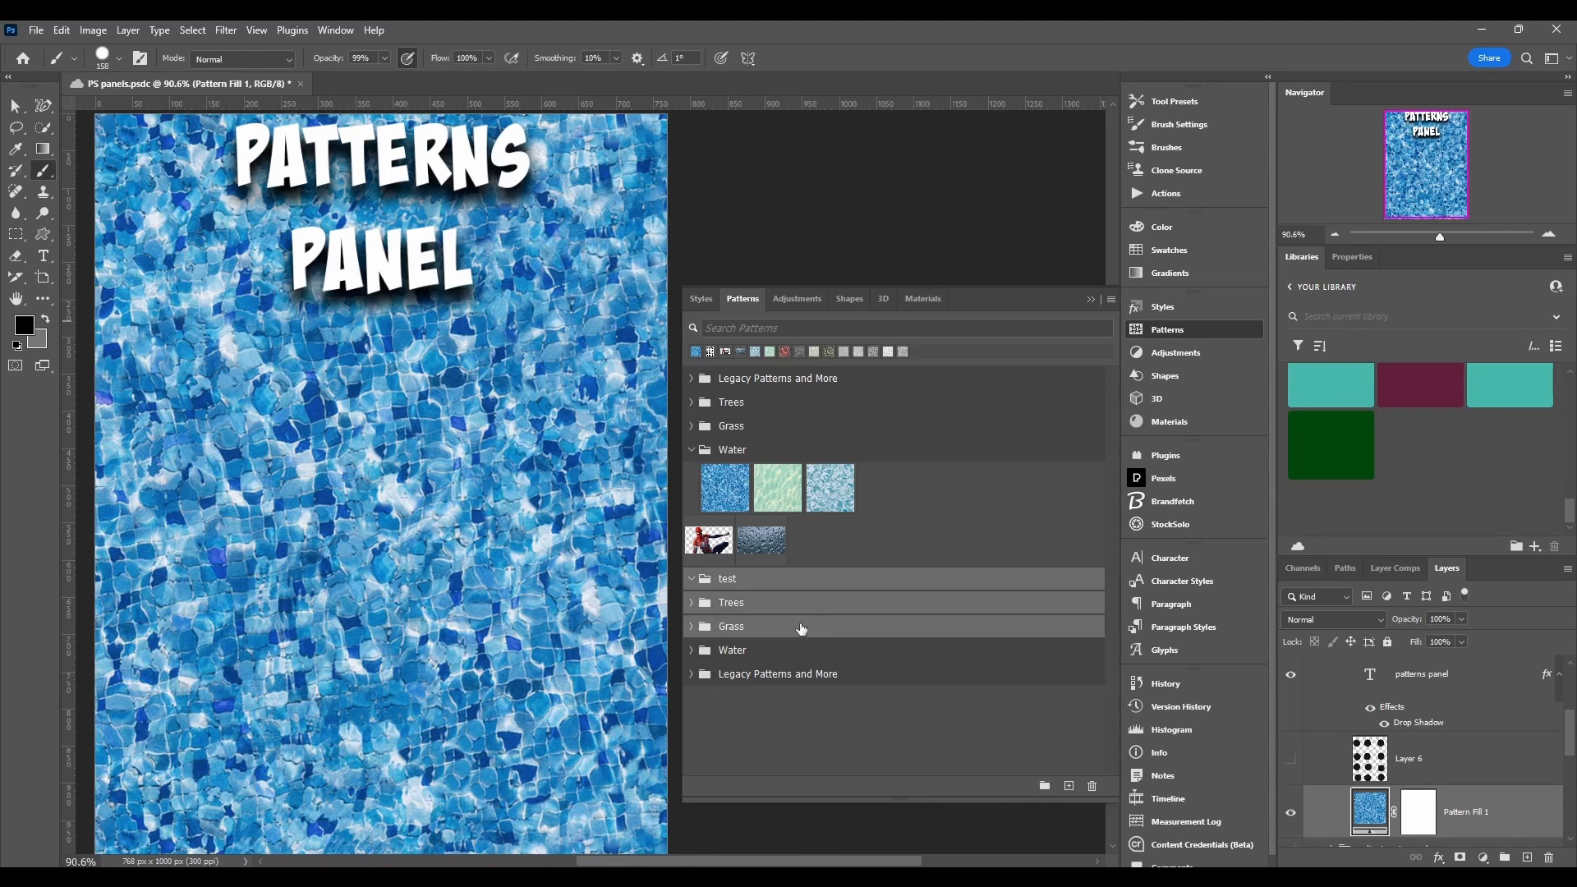
pyautogui.click(826, 587)
pyautogui.click(851, 553)
# - Apply the Water—Clear pattern to the fill layer, and extend the selection to Water—Sand and Water—Pool to check their export option
pyautogui.click(831, 493)
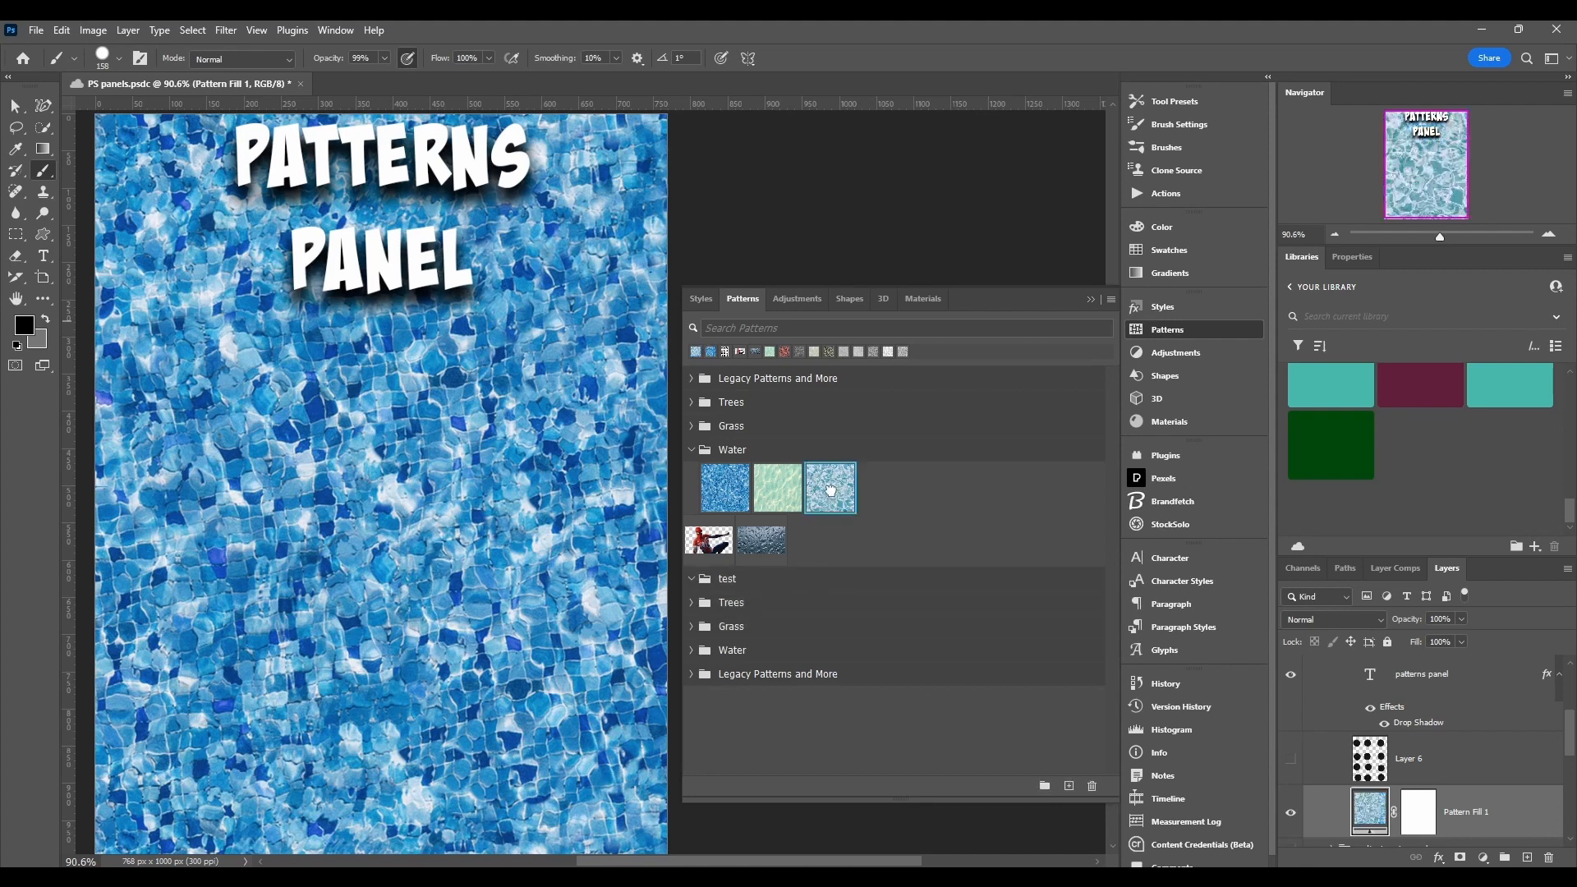
pyautogui.keyDown('ctrl'); pyautogui.click(788, 490); pyautogui.keyUp('ctrl')
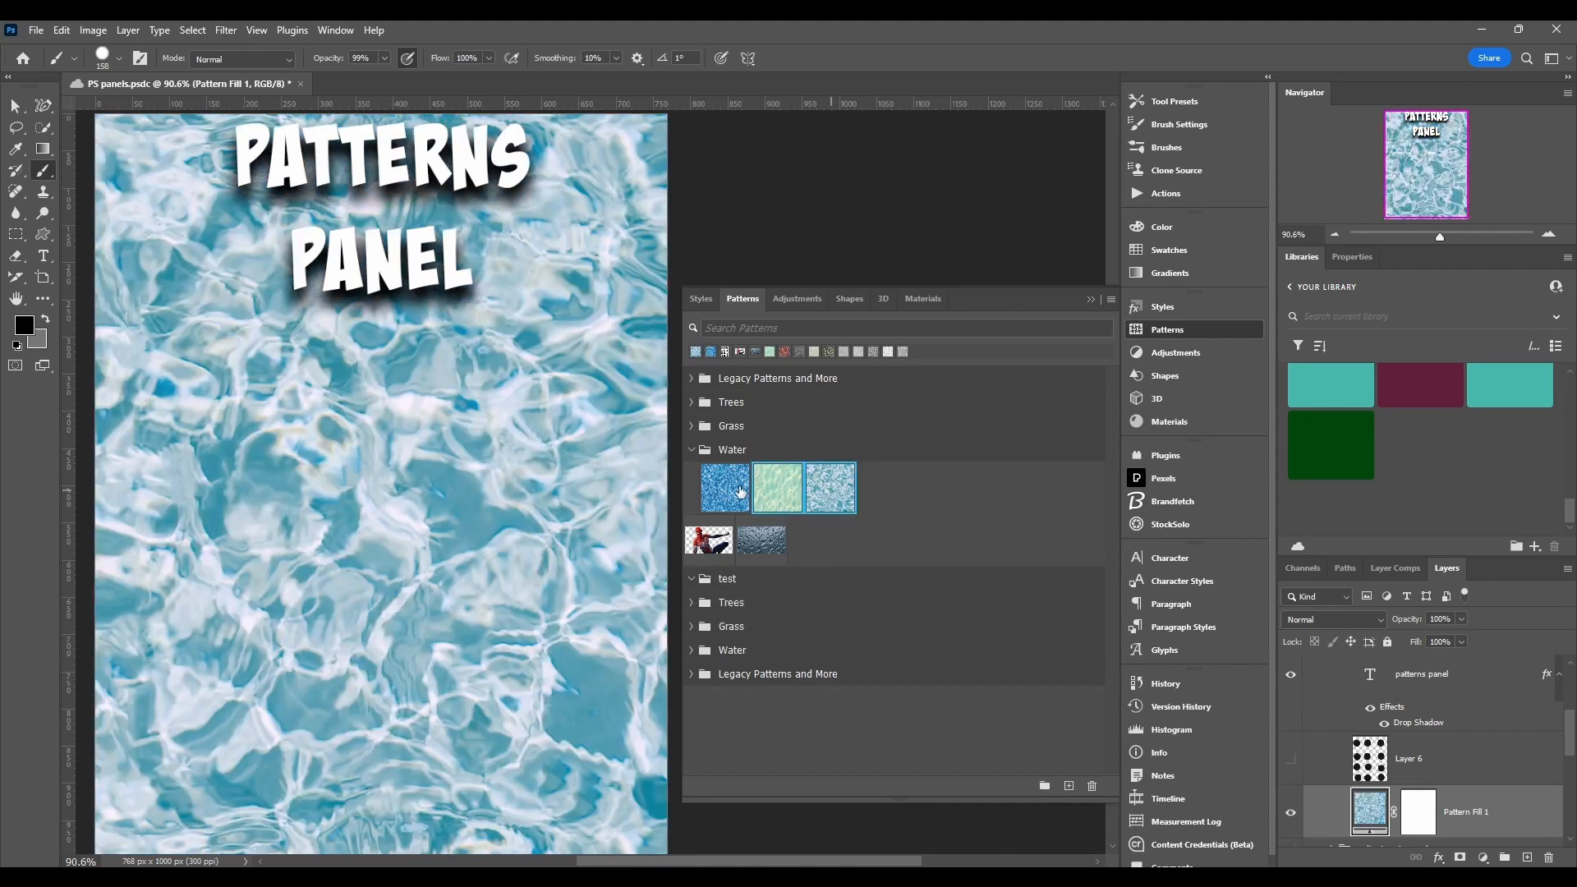
pyautogui.keyDown('ctrl'); pyautogui.click(715, 493); pyautogui.keyUp('ctrl')
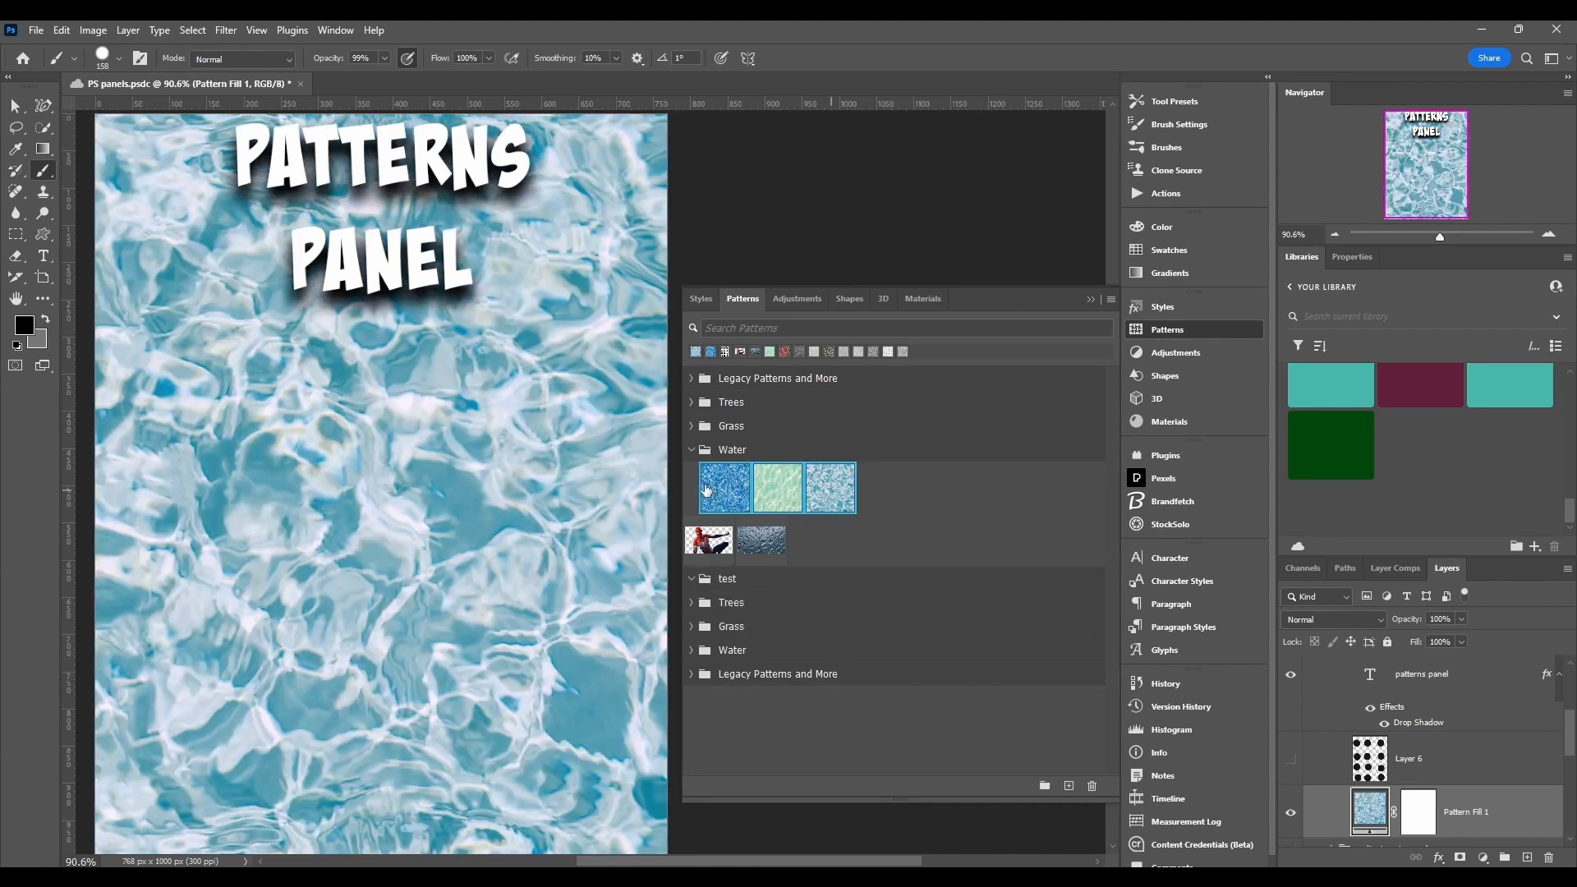
pyautogui.click(1111, 299)
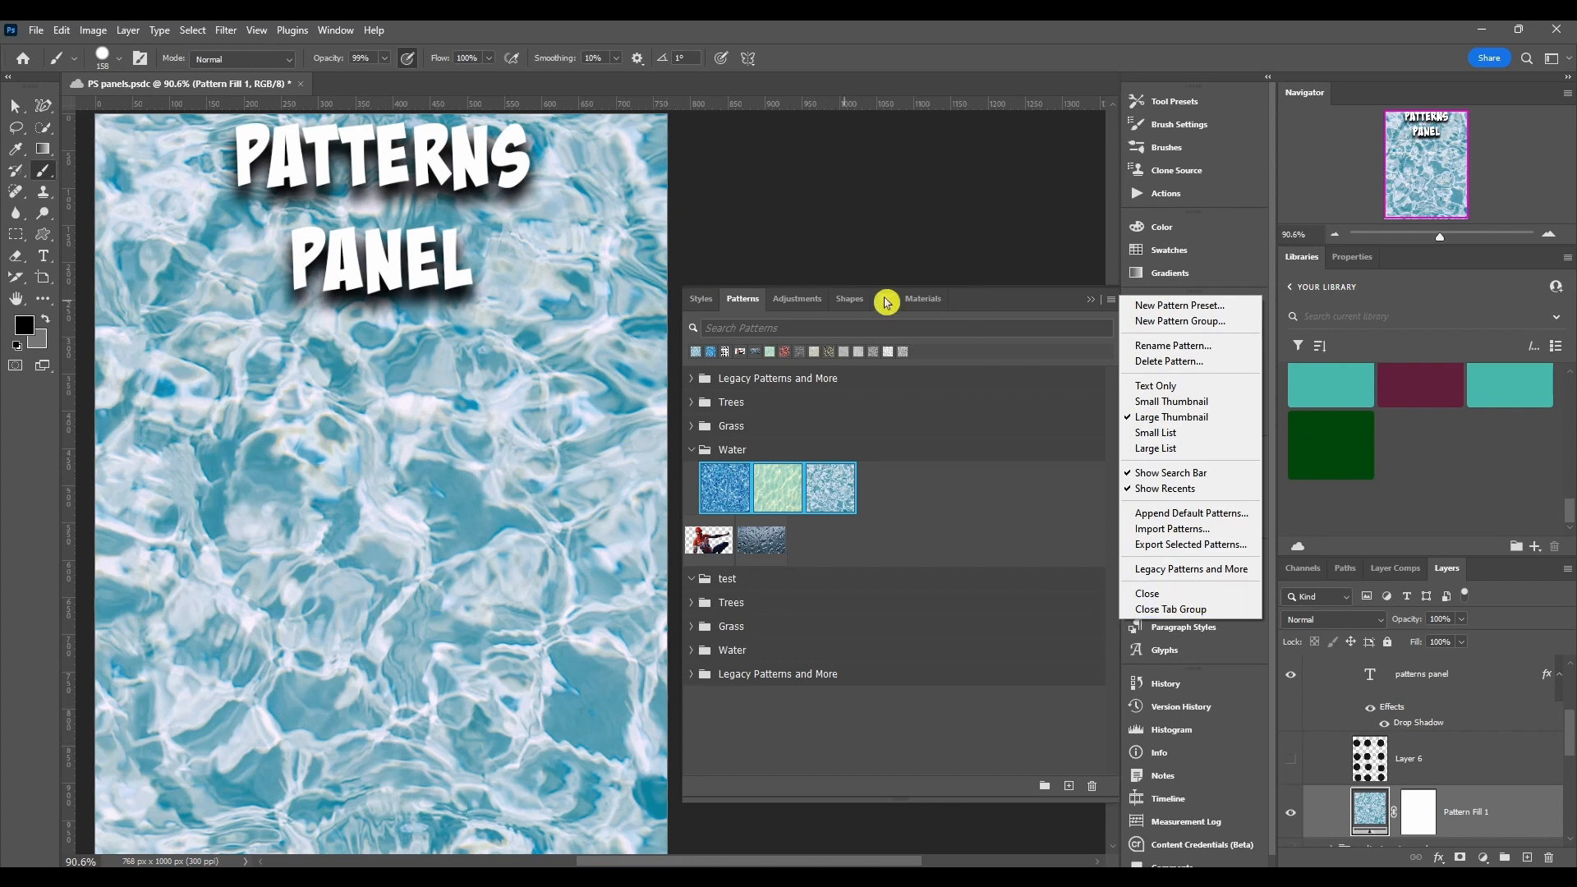
pyautogui.click(1112, 306)
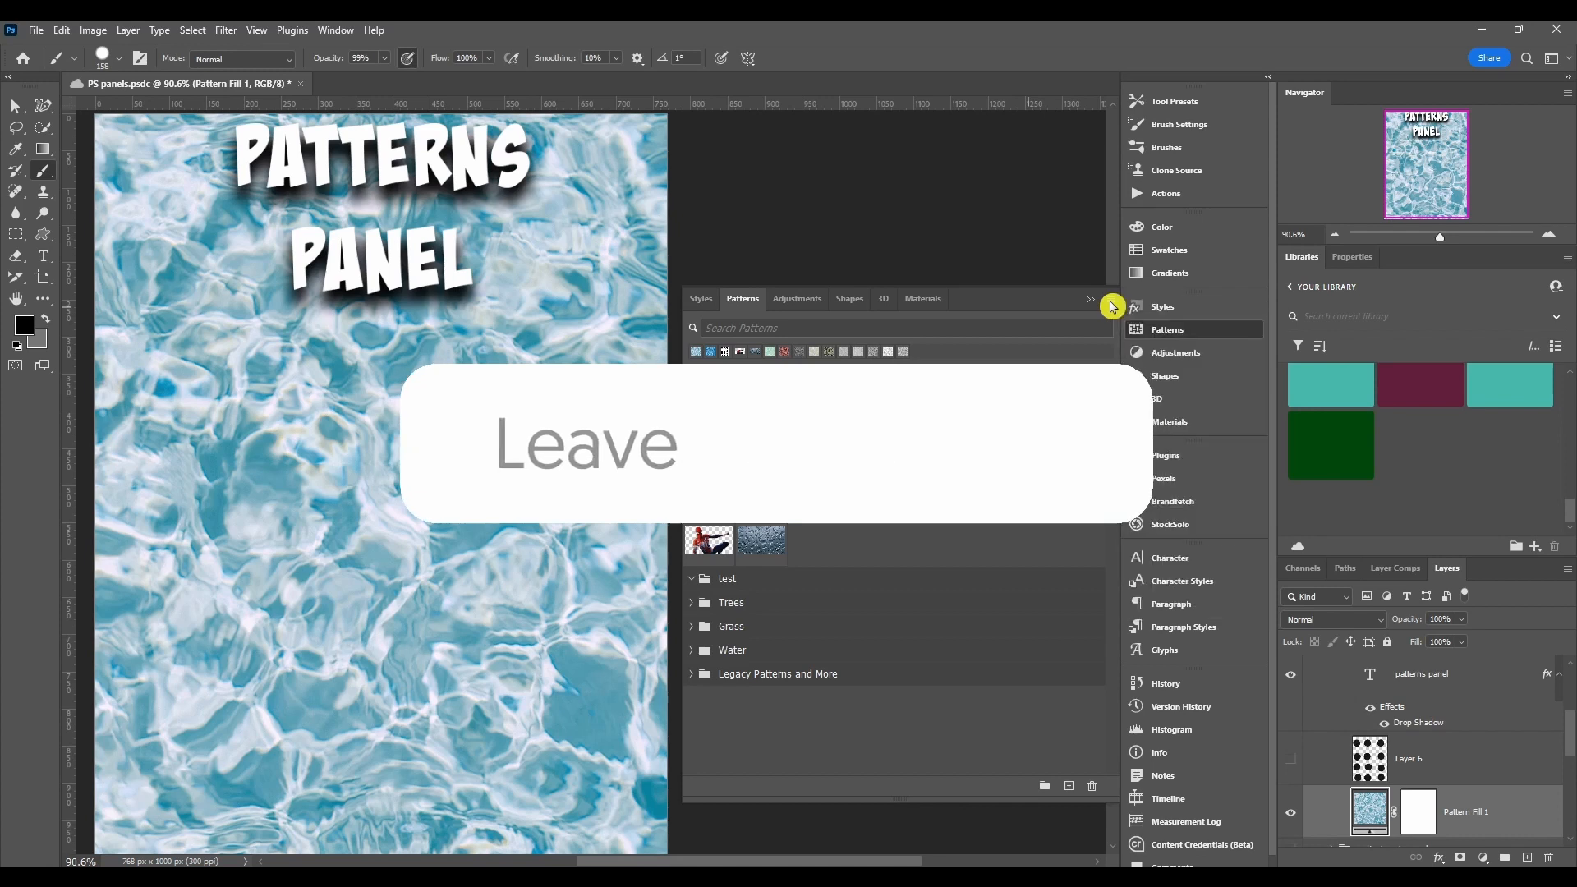